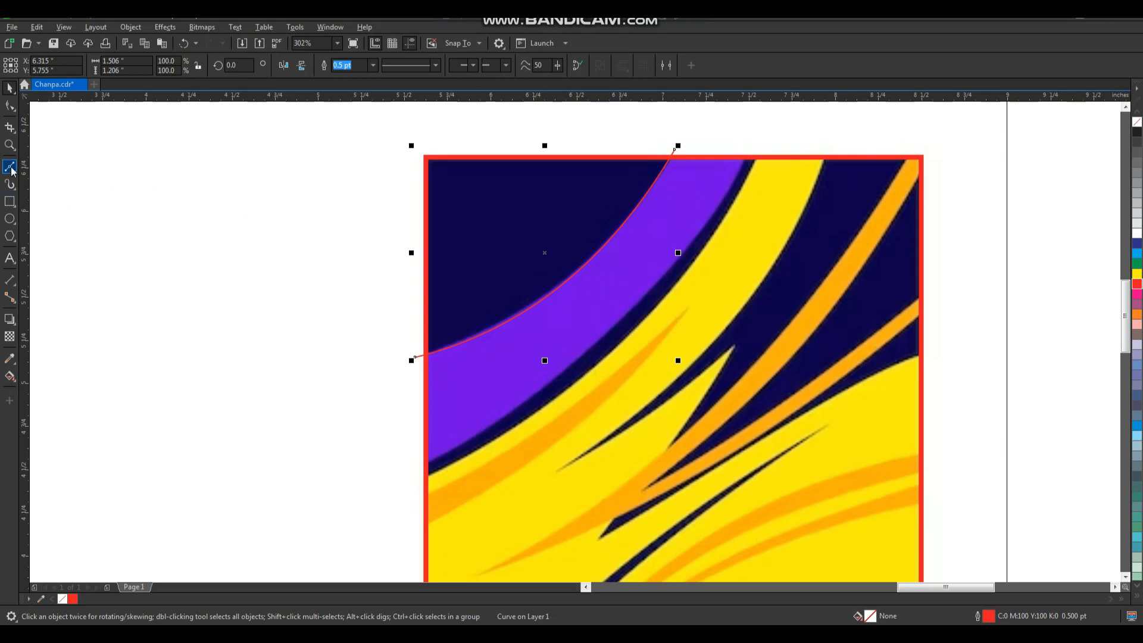
Draw a two-point Bezier line along the purple band's lower edge, convert it to a curve and bend it to follow that edge.
click(748, 149)
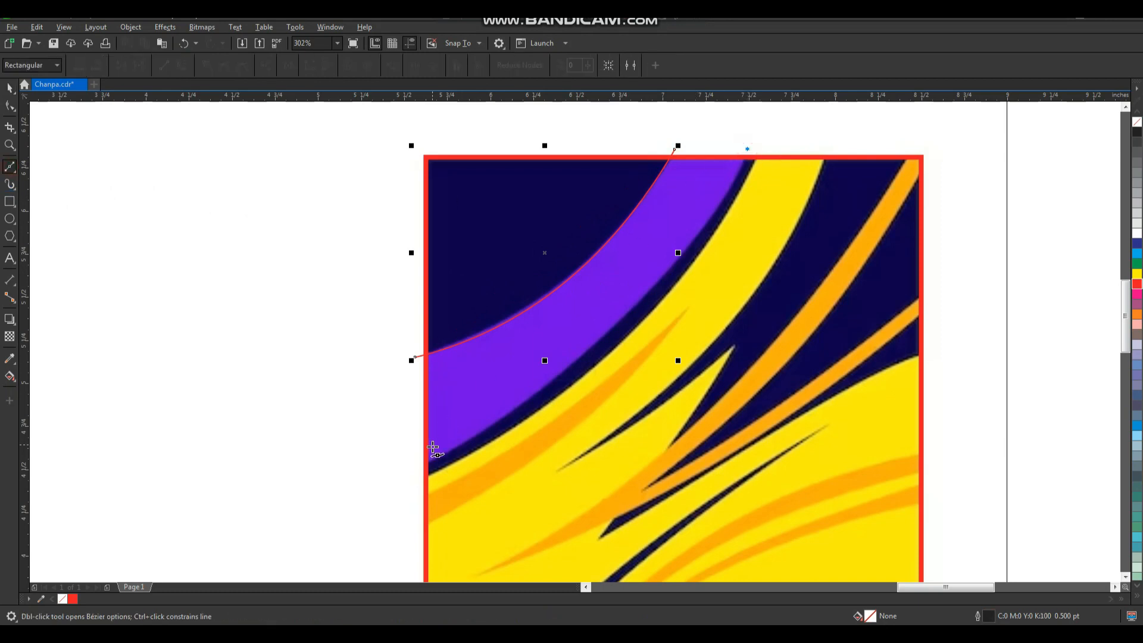
click(417, 466)
key(space)
key(F10)
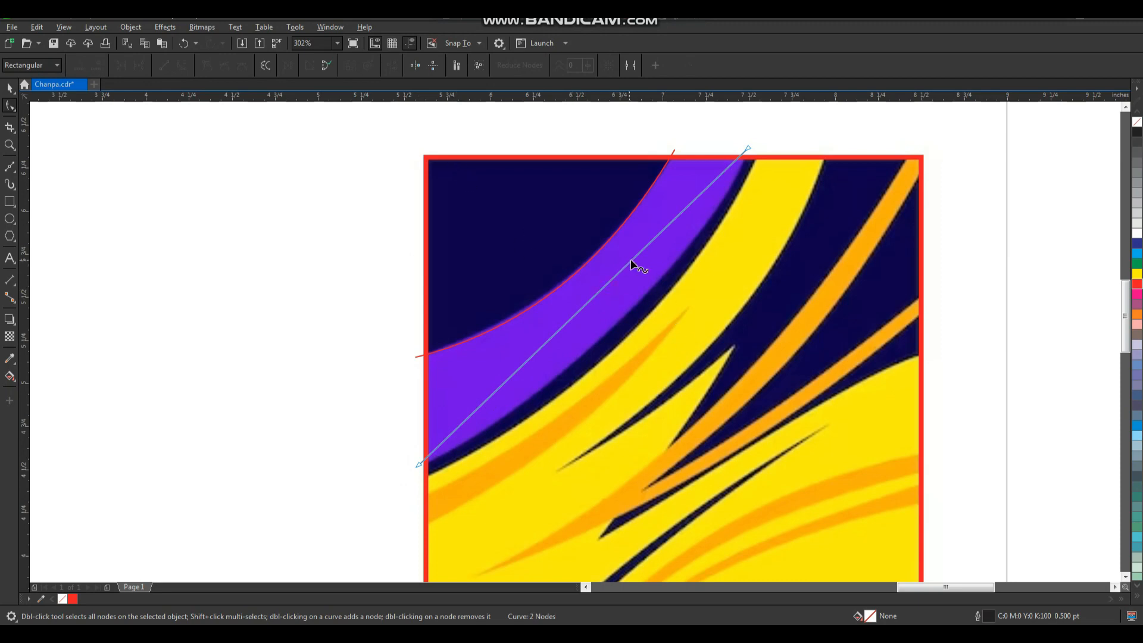
click(182, 65)
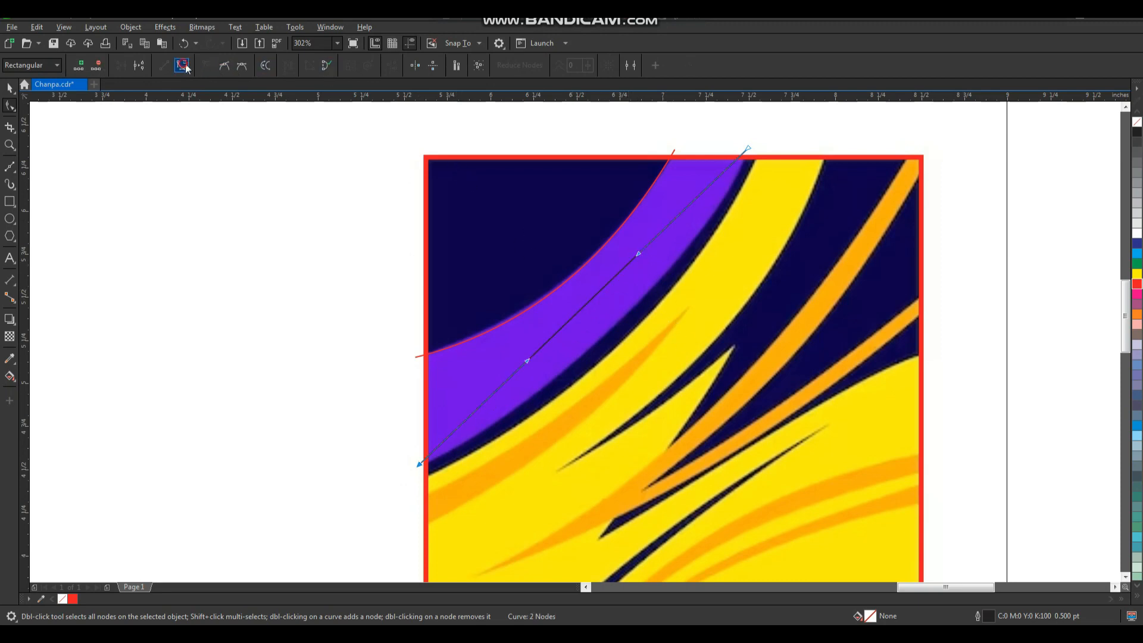
mouse_move(610, 320)
mouse_down()
mouse_move(603, 296)
mouse_move(616, 316)
mouse_up()
Give the new arc a red outline and set both purple band arcs to a 2.0 pt outline width.
key(space)
scroll(579, 287, down, 1)
key(F2)
drag(477, 189, 718, 428)
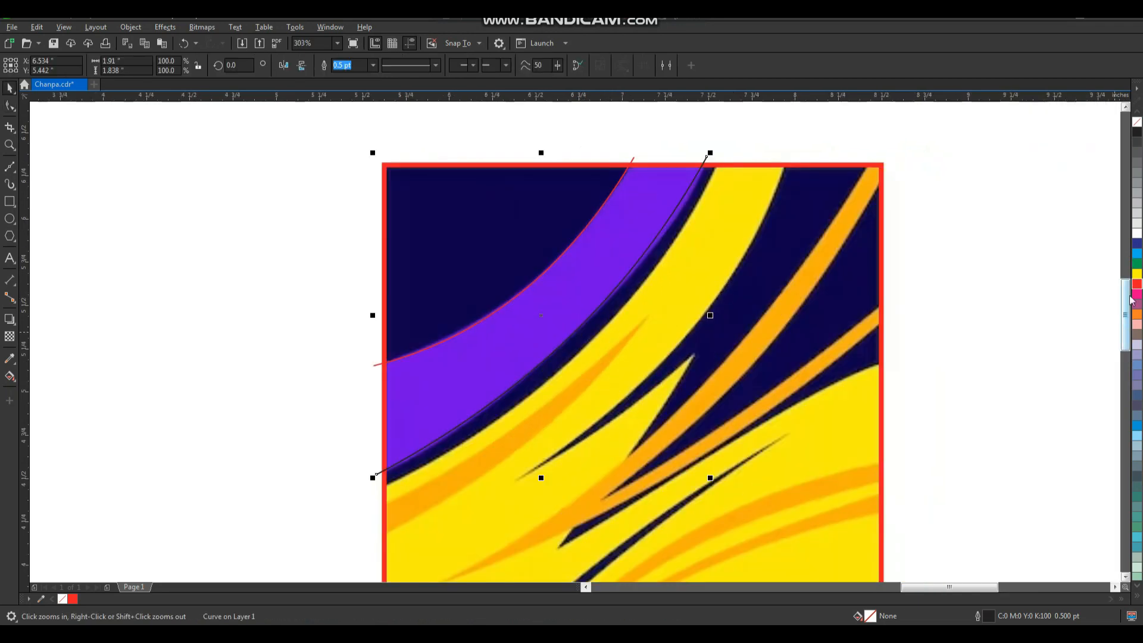
right_click(1137, 288)
shift+click(624, 174)
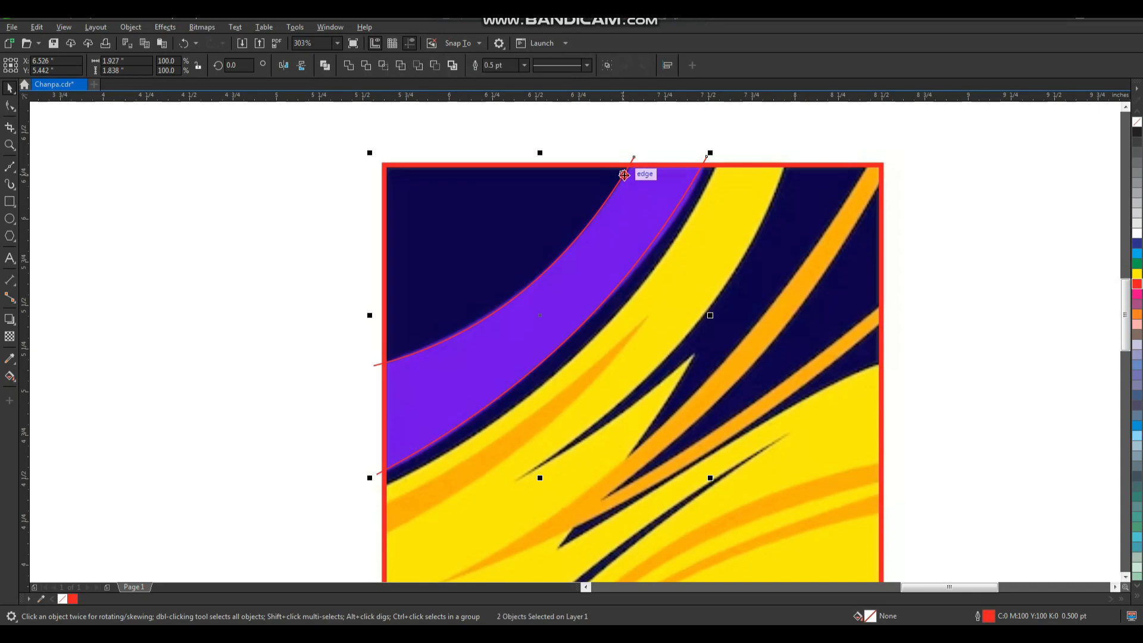
click(524, 65)
click(512, 132)
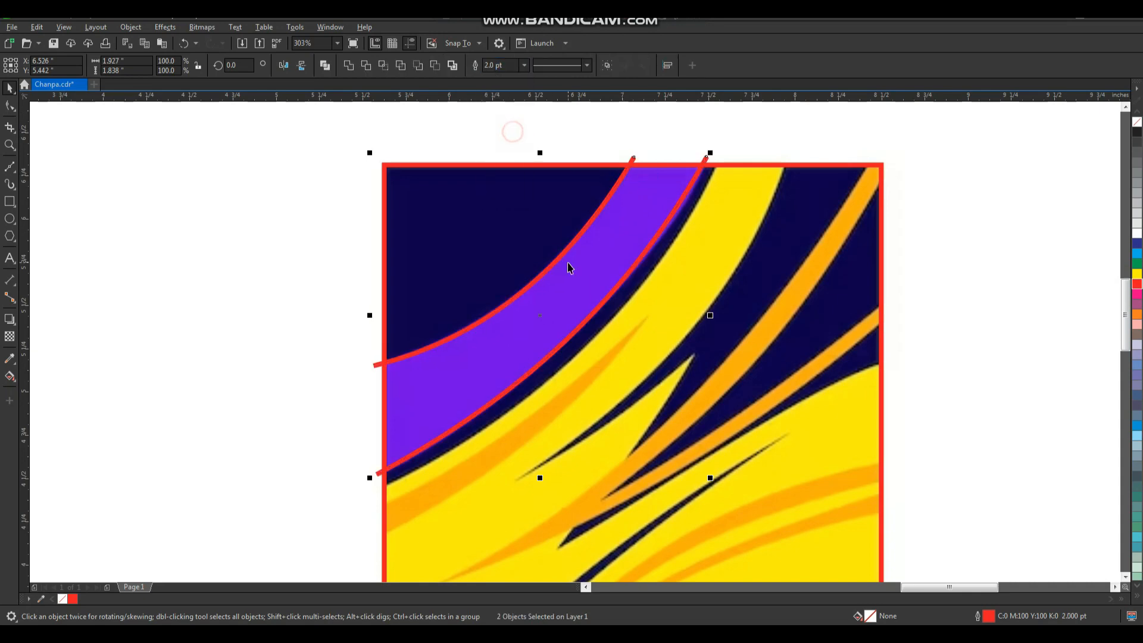
Start a Bezier outline of the yellow shape from the frame's upper edge, past its left side and around the long dark blue sliver.
scroll(523, 259, down, 1)
key(F2)
drag(421, 184, 808, 586)
click(806, 387)
scroll(767, 381, down, 1)
key(F2)
drag(736, 240, 557, 421)
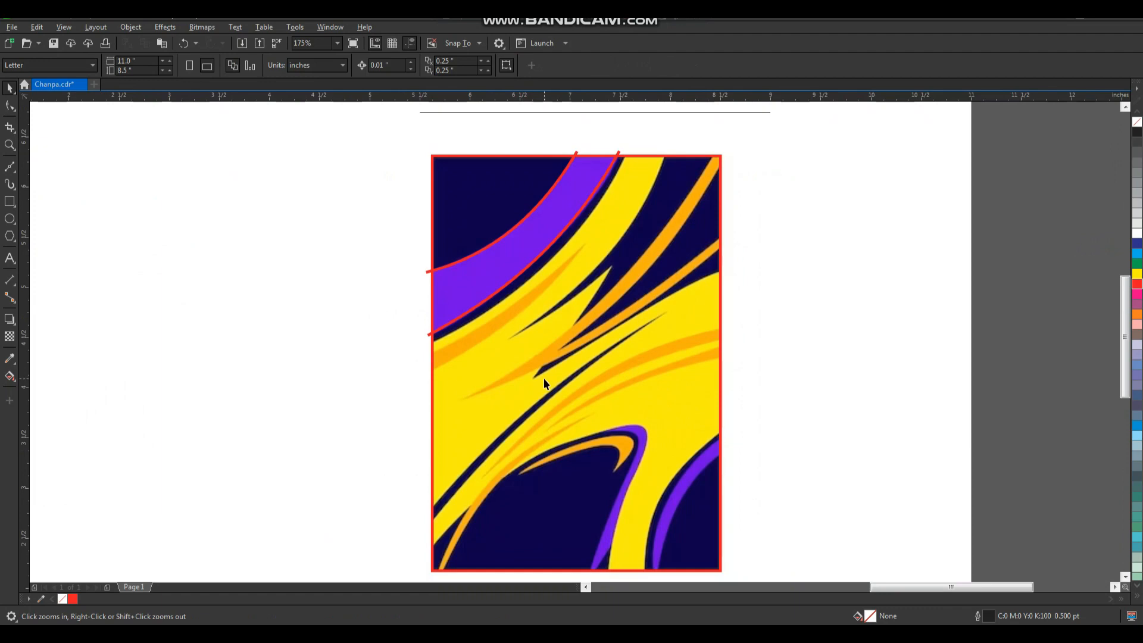
click(12, 166)
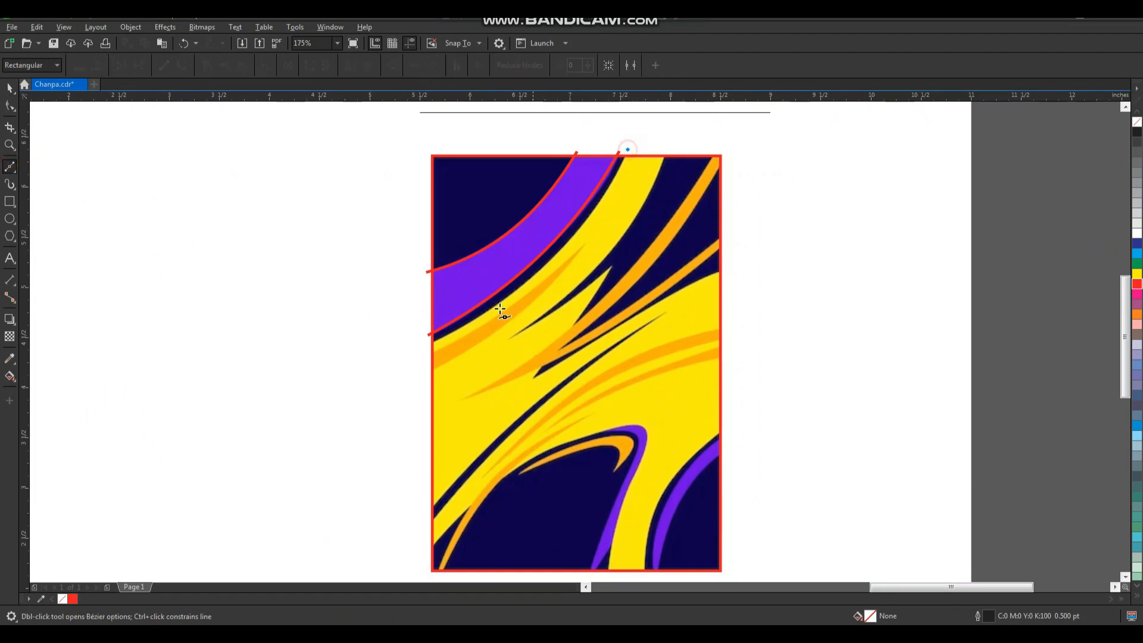
click(427, 341)
click(409, 510)
click(432, 511)
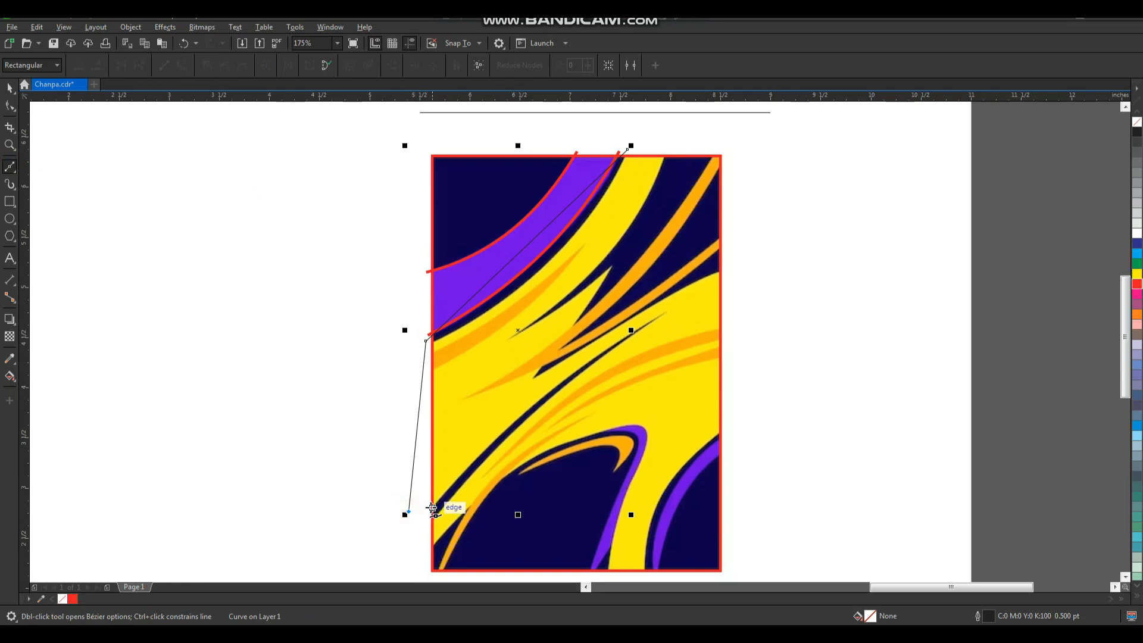
click(666, 312)
click(431, 545)
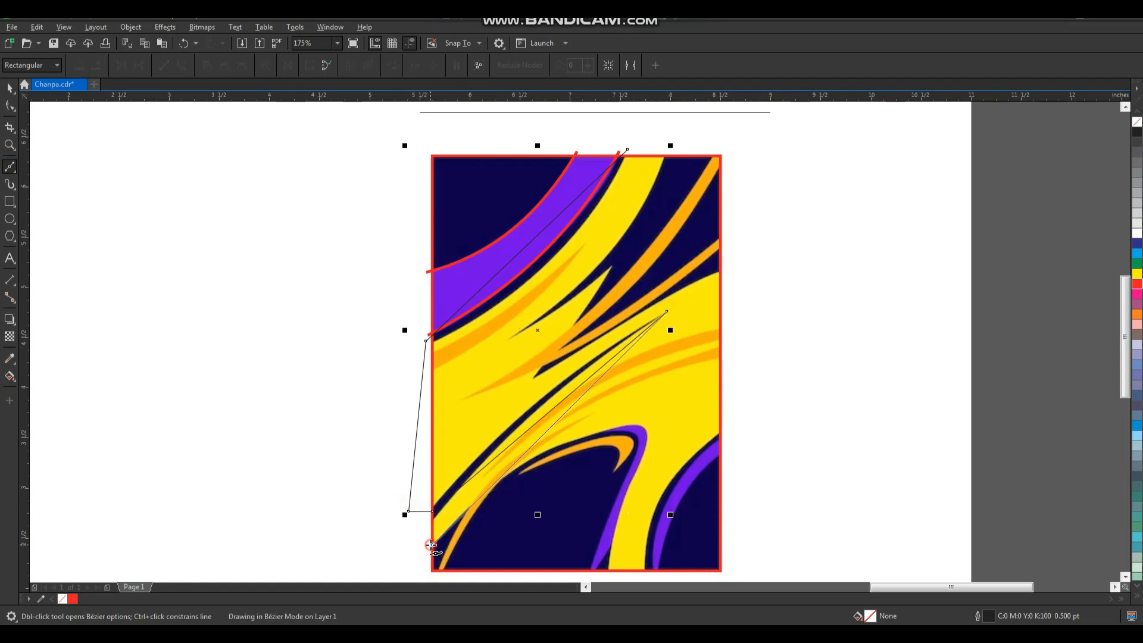
Continue the Bezier outline over the dark blue hump and down the purple stripe to the frame's lower edge, and finish it.
scroll(574, 472, down, 2)
scroll(602, 524, up, 4)
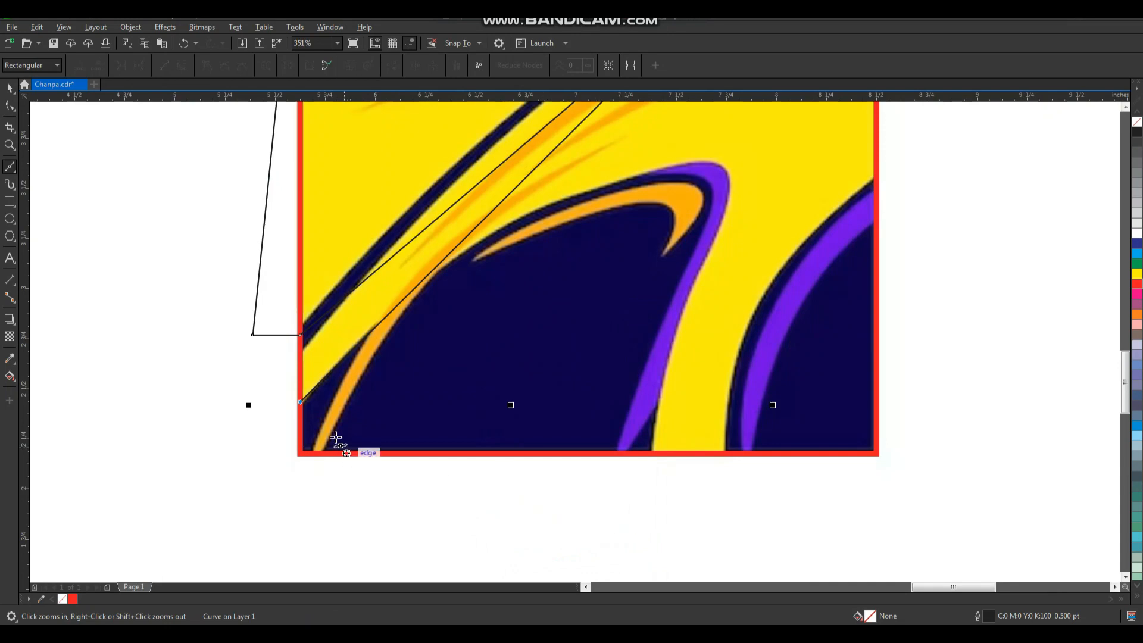
drag(300, 402, 289, 407)
drag(588, 192, 702, 266)
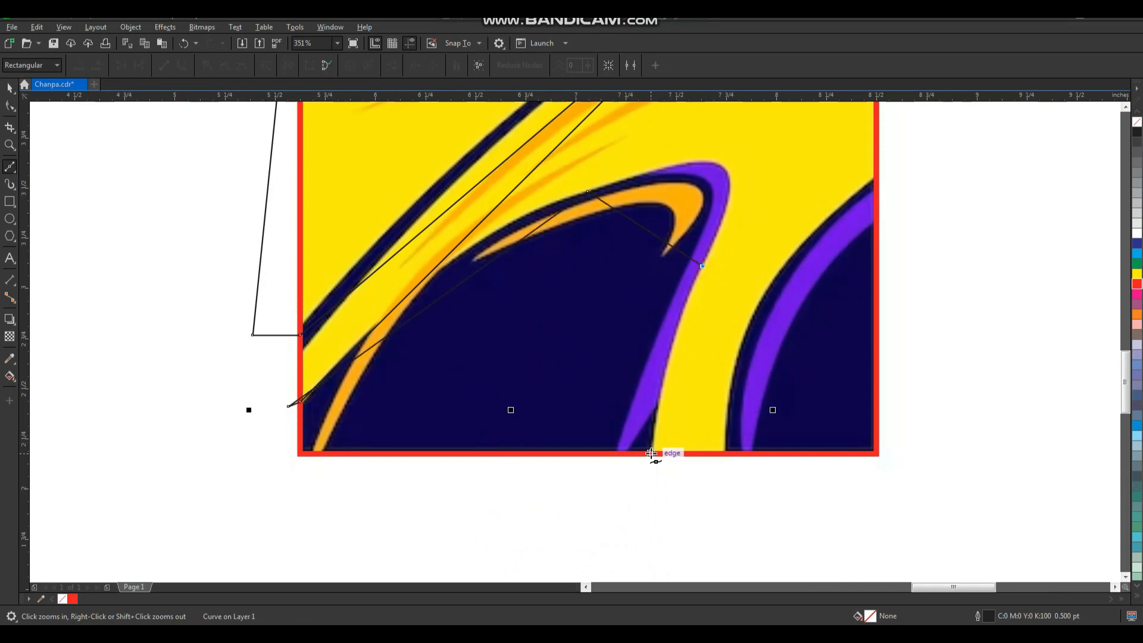
click(654, 457)
scroll(595, 434, down, 2)
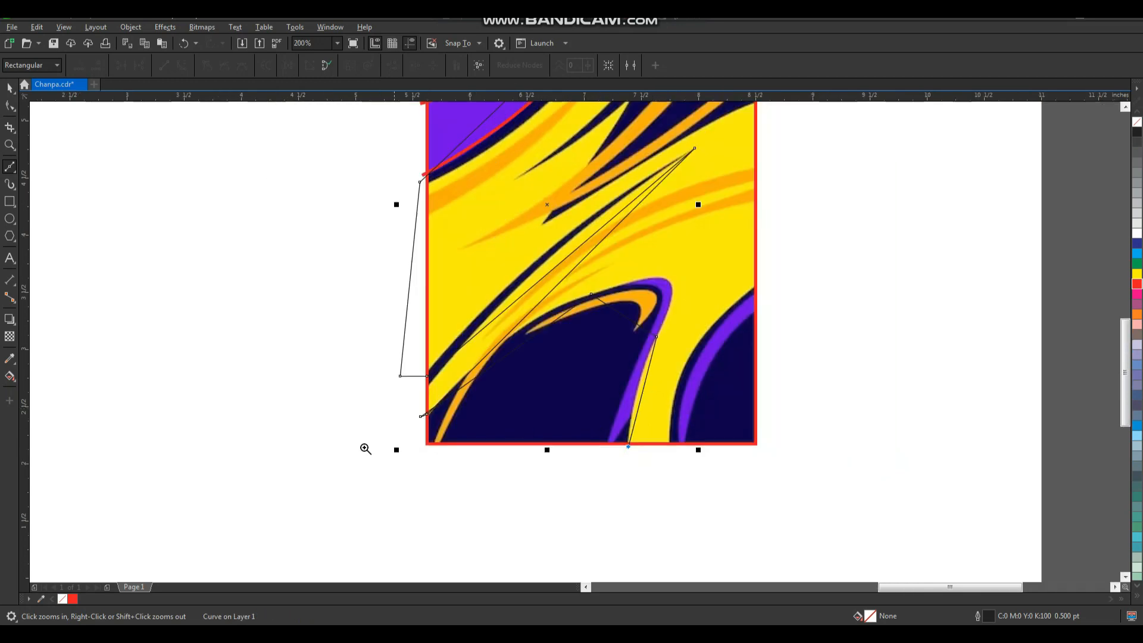
drag(826, 54, 830, 48)
key(space)
Set the yellow shape's outline to 2.0 pt and colour it red.
scroll(596, 313, down, 2)
key(F2)
drag(461, 149, 721, 496)
click(373, 65)
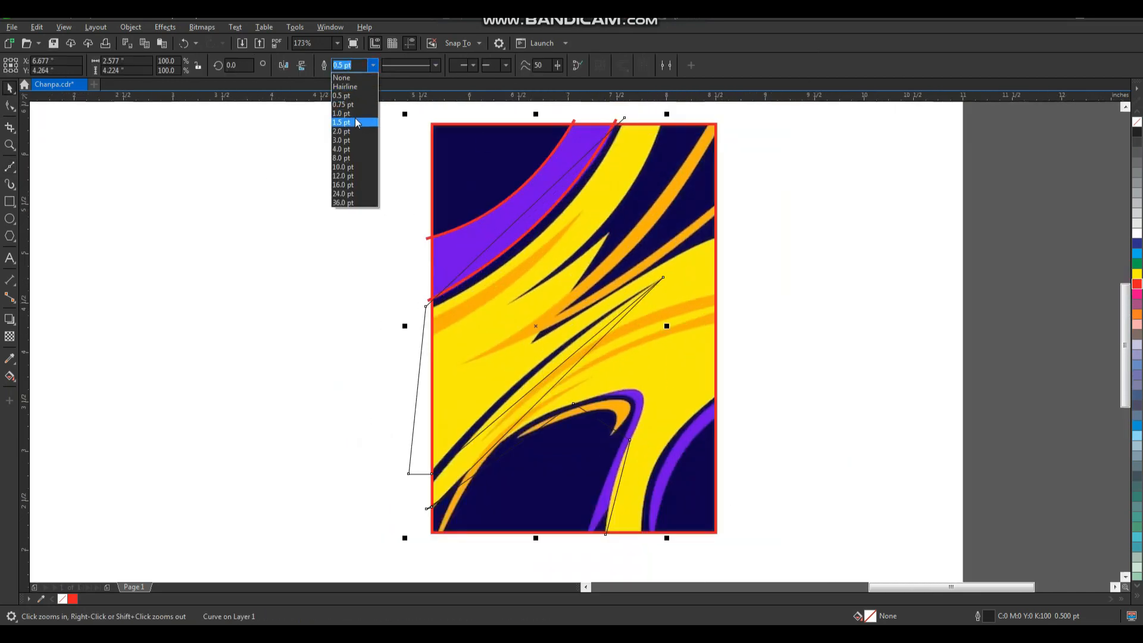
click(359, 131)
right_click(1138, 286)
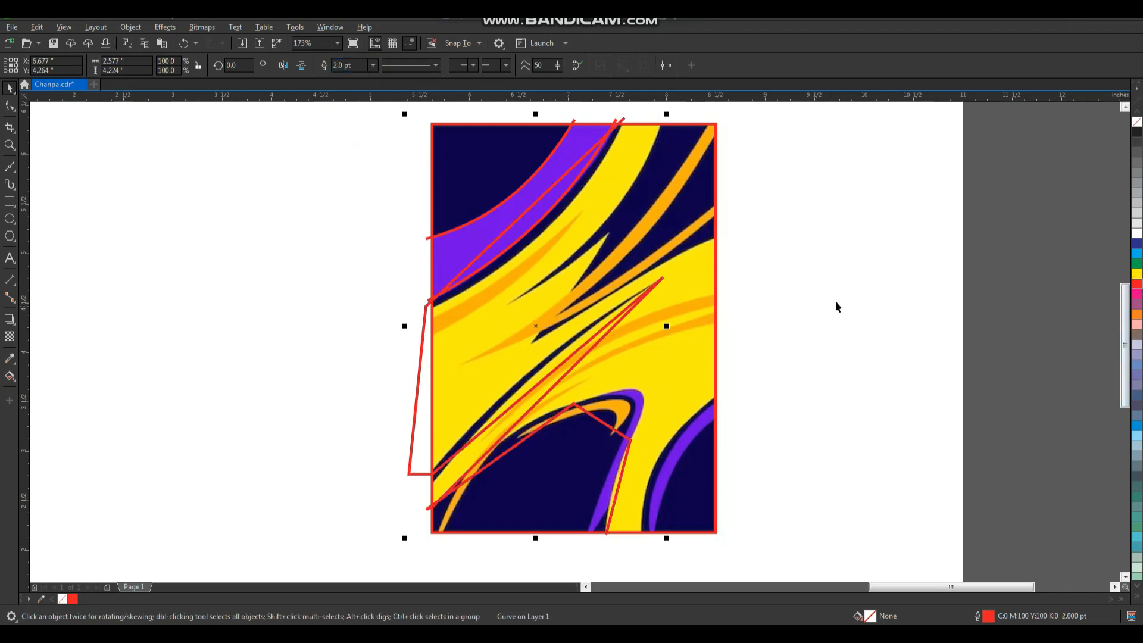
Select all nodes of the yellow shape's outline and convert its straight segments to curves.
scroll(835, 304, down, 2)
key(F2)
drag(830, 183, 610, 437)
key(F10)
drag(772, 158, 426, 521)
click(185, 69)
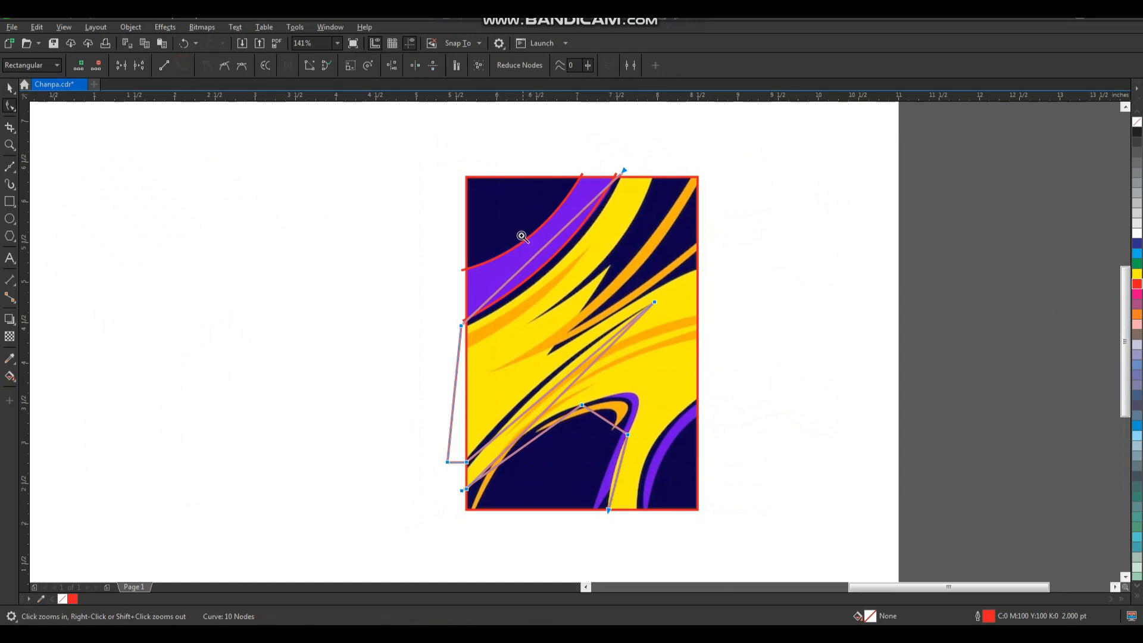
Bend the outline's first segment to follow the yellow band's edge just below the purple band.
key(F2)
drag(484, 199, 636, 359)
drag(527, 244, 563, 296)
Bend the two segments around the long dark blue sliver to follow its upper and lower edges.
scroll(563, 297, down, 2)
key(F2)
drag(498, 352, 590, 442)
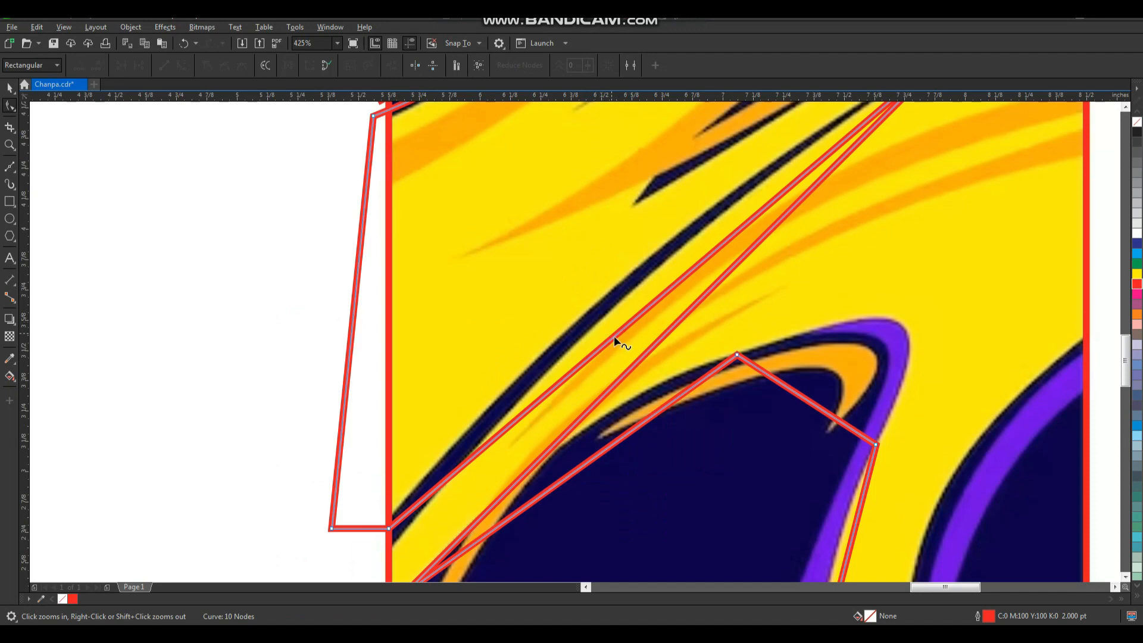
drag(621, 331, 597, 302)
drag(650, 339, 600, 350)
Move the node at the sliver's lower end outside the frame and refit the segment to the sliver's lower edge.
scroll(600, 350, down, 3)
scroll(462, 483, up, 4)
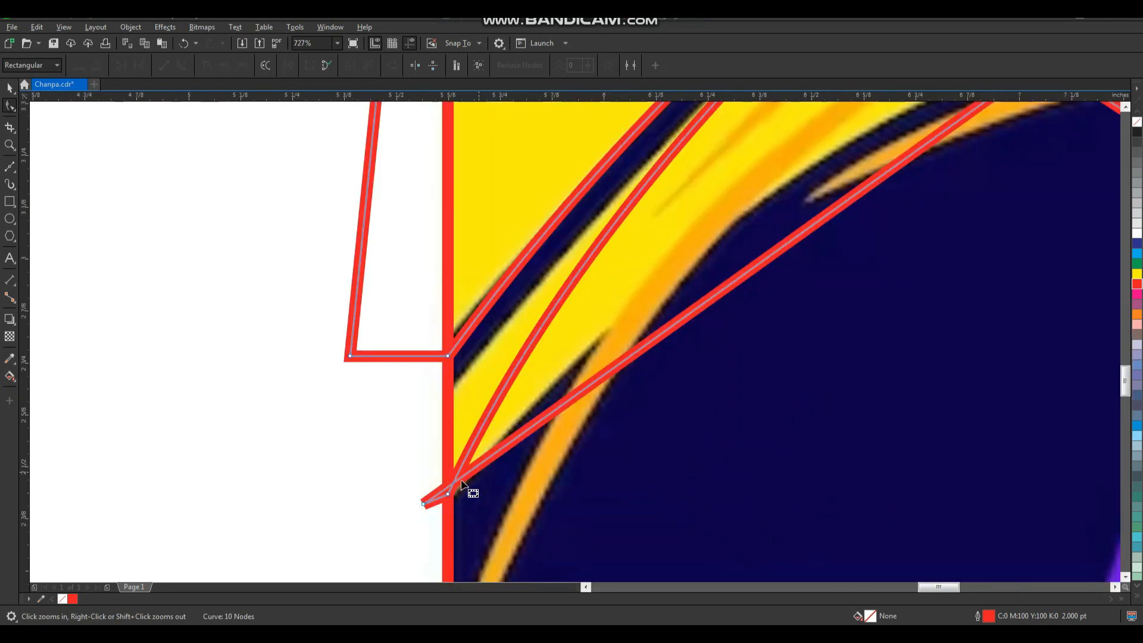
drag(451, 498, 421, 451)
scroll(420, 451, down, 4)
scroll(510, 336, up, 2)
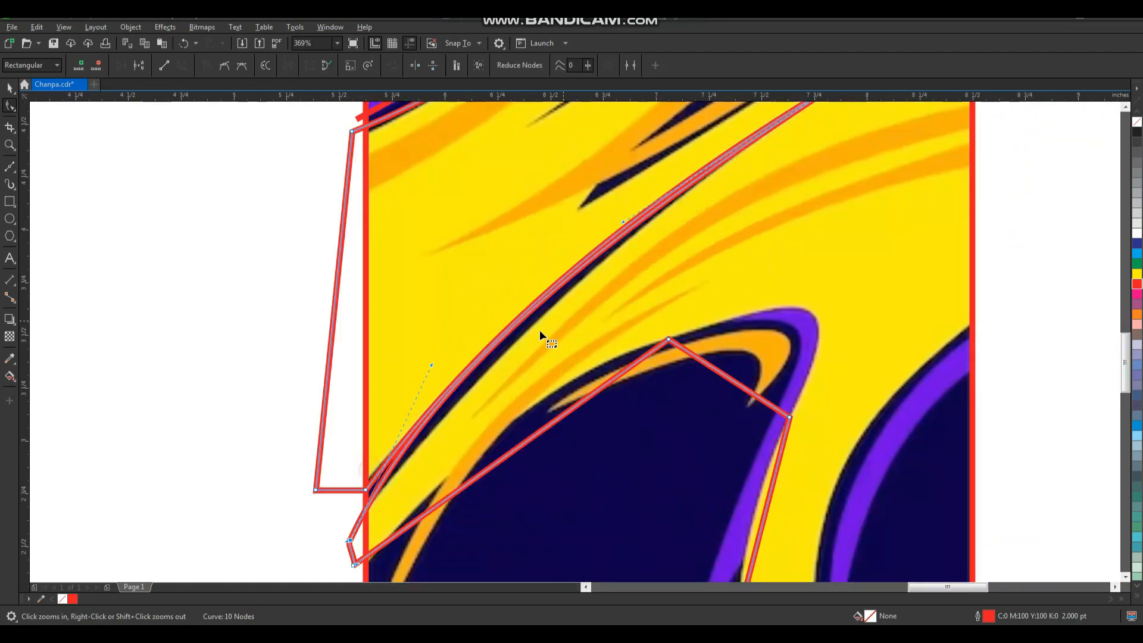
scroll(478, 430, up, 2)
drag(380, 401, 397, 413)
Bend the segment below the sliver to follow the upper-left edge of the dark blue hump.
scroll(484, 380, down, 2)
key(F2)
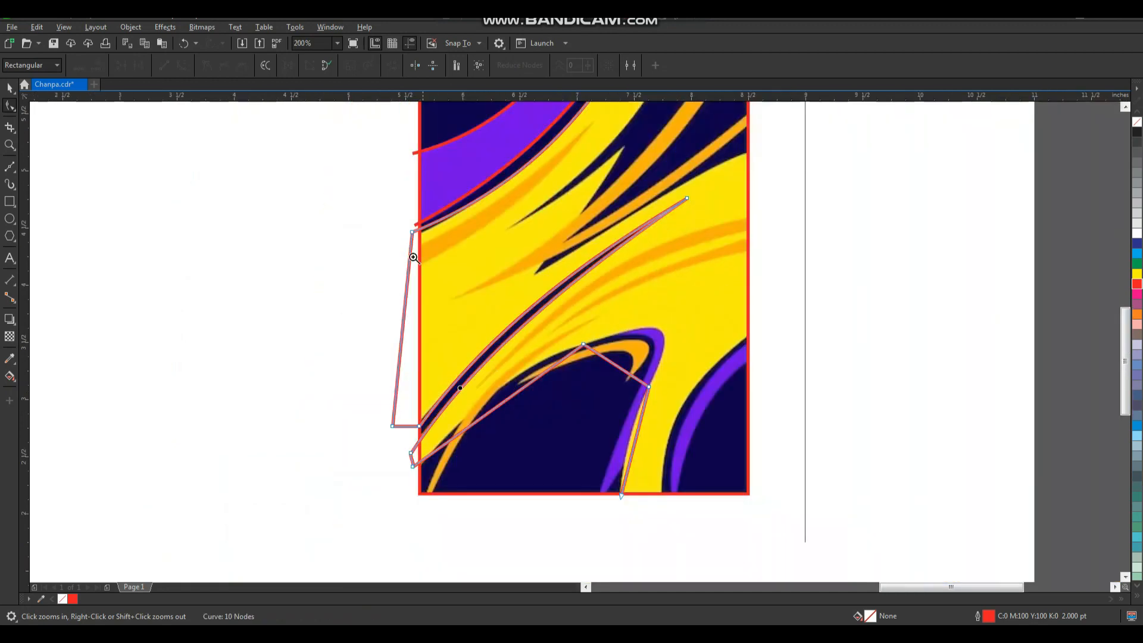
drag(410, 253, 633, 507)
drag(741, 215, 338, 531)
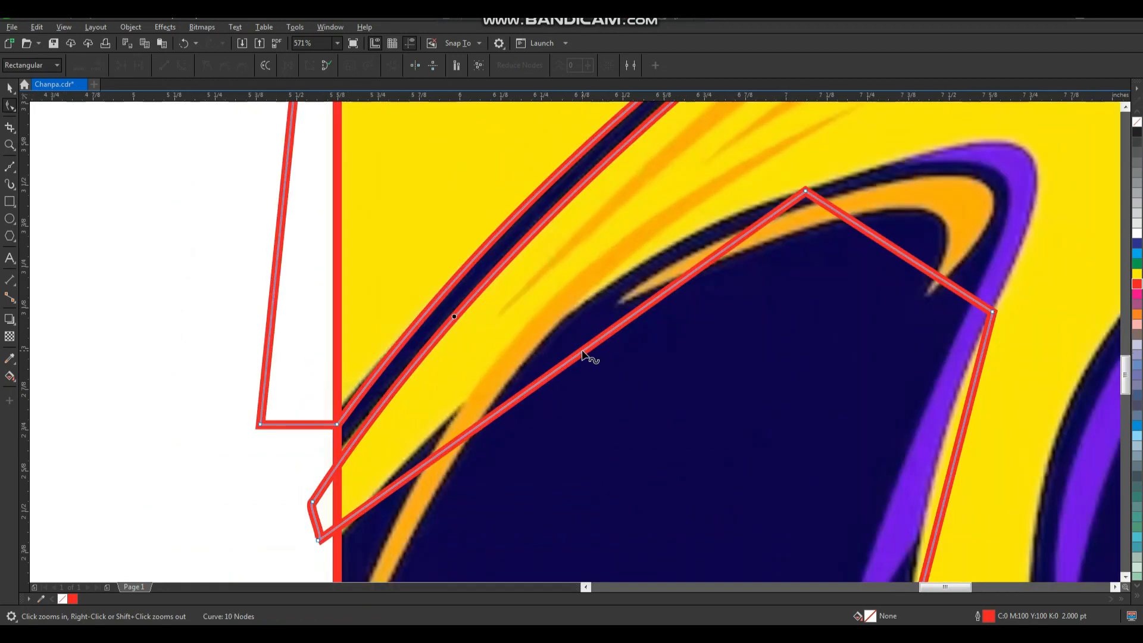
drag(588, 350, 574, 310)
Bend the segment around the hump's purple rounded tip and adjust its curve handle to fit the edge.
scroll(569, 326, down, 2)
key(F2)
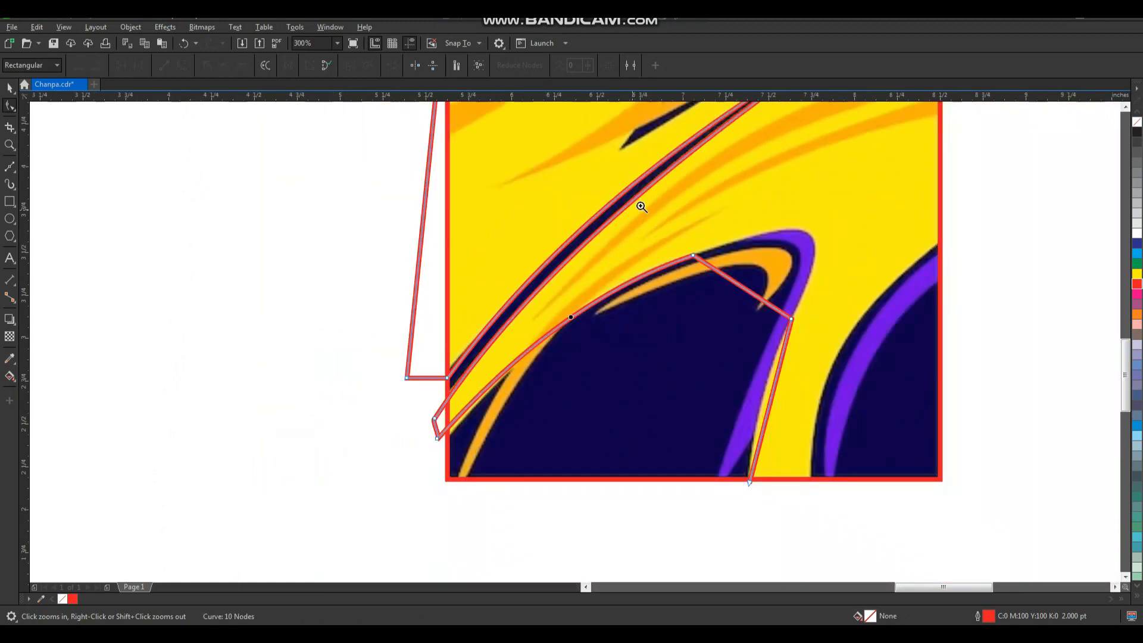
drag(639, 204, 880, 391)
drag(541, 332, 691, 181)
scroll(546, 292, down, 2)
key(F2)
drag(374, 379, 717, 167)
click(404, 319)
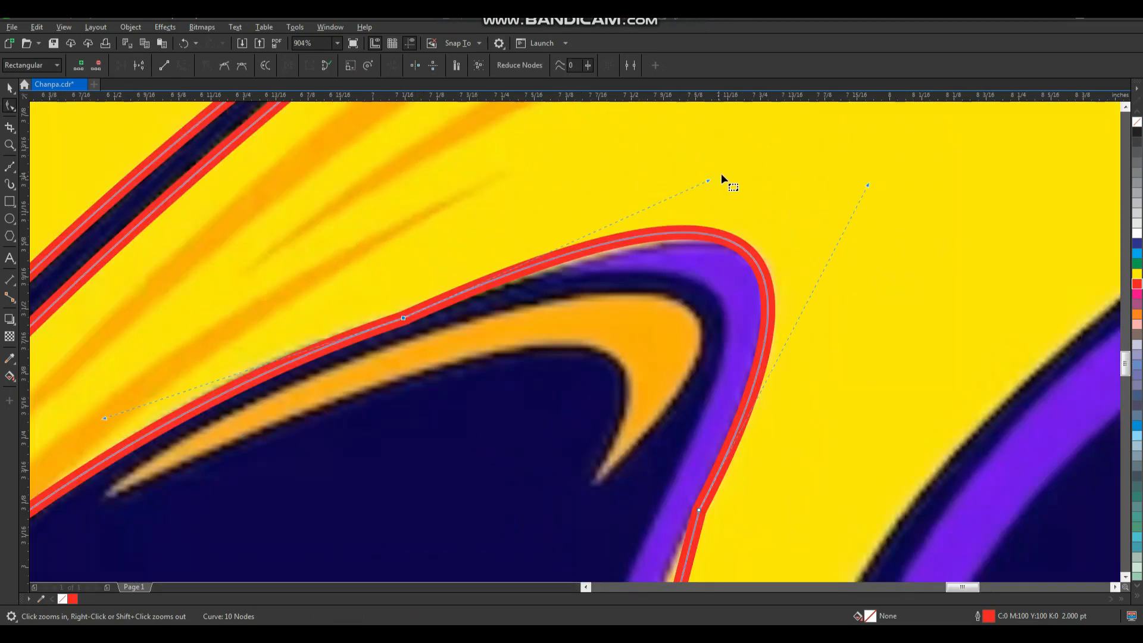
drag(709, 182, 732, 206)
Bend the outline's last segment along the right edge of the purple stripe down to the frame's lower edge.
scroll(727, 217, down, 3)
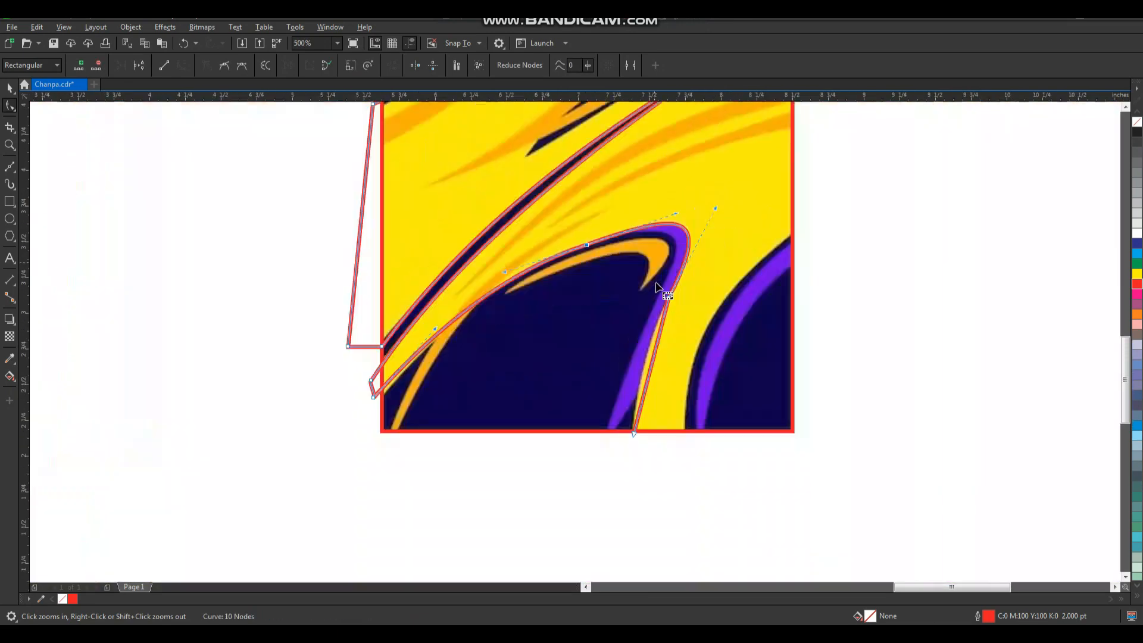
drag(665, 425, 690, 443)
drag(591, 361, 573, 352)
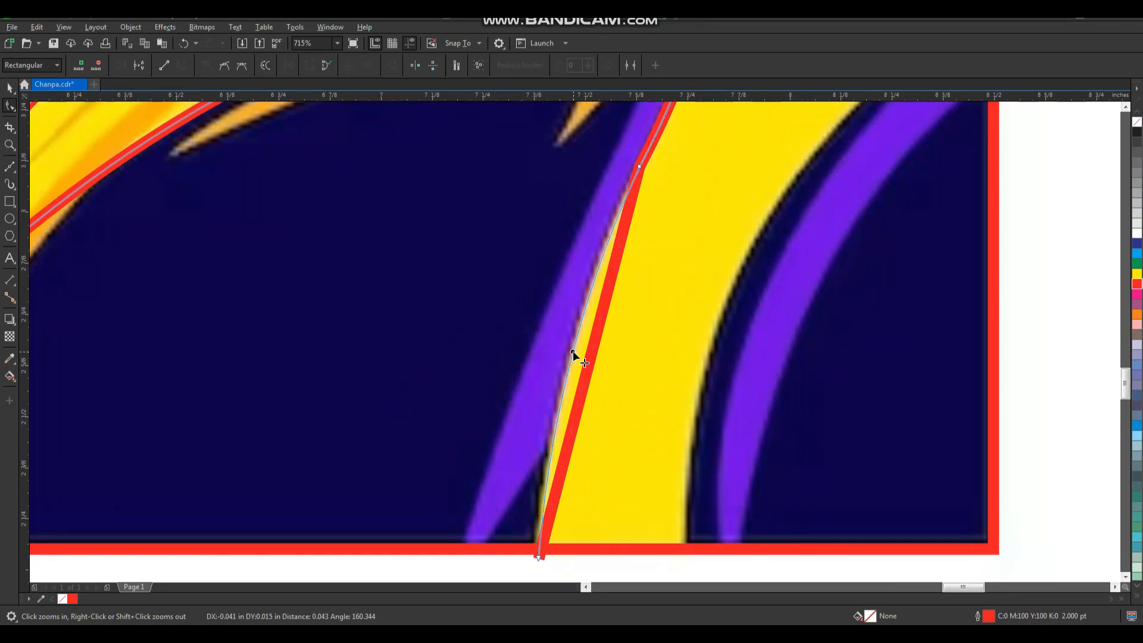
scroll(619, 361, down, 3)
key(F2)
drag(488, 199, 700, 415)
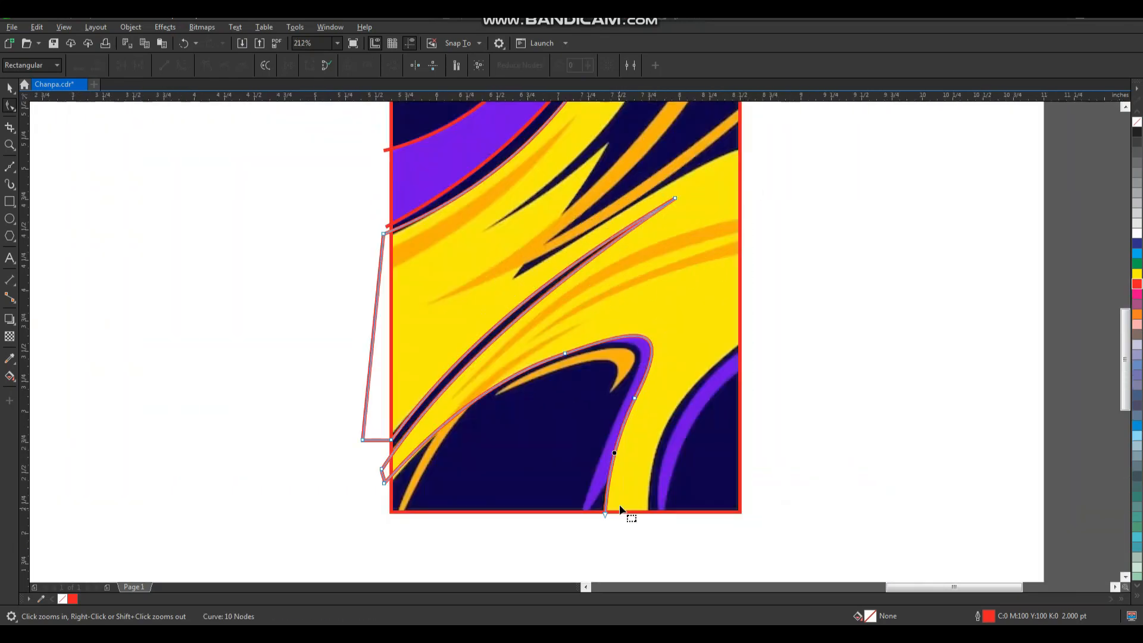
key(space)
scroll(616, 512, up, 3)
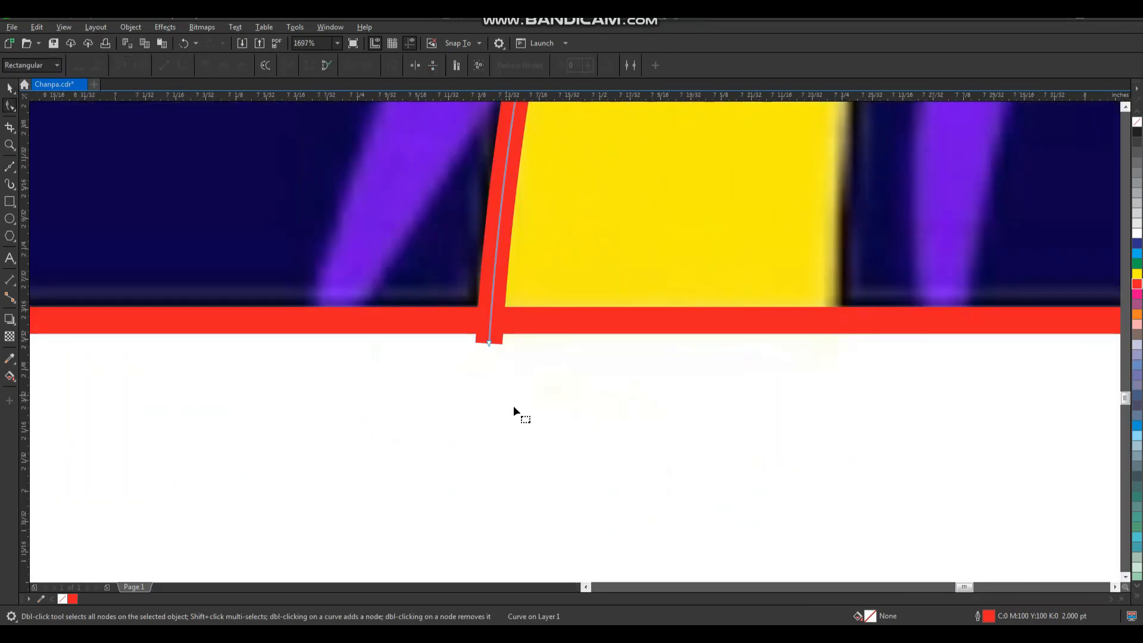
Draw a five-node Bezier zigzag around the upper dark blue spikes, from the frame's upper edge to its right edge.
scroll(562, 367, down, 1)
key(shift+F2)
click(824, 312)
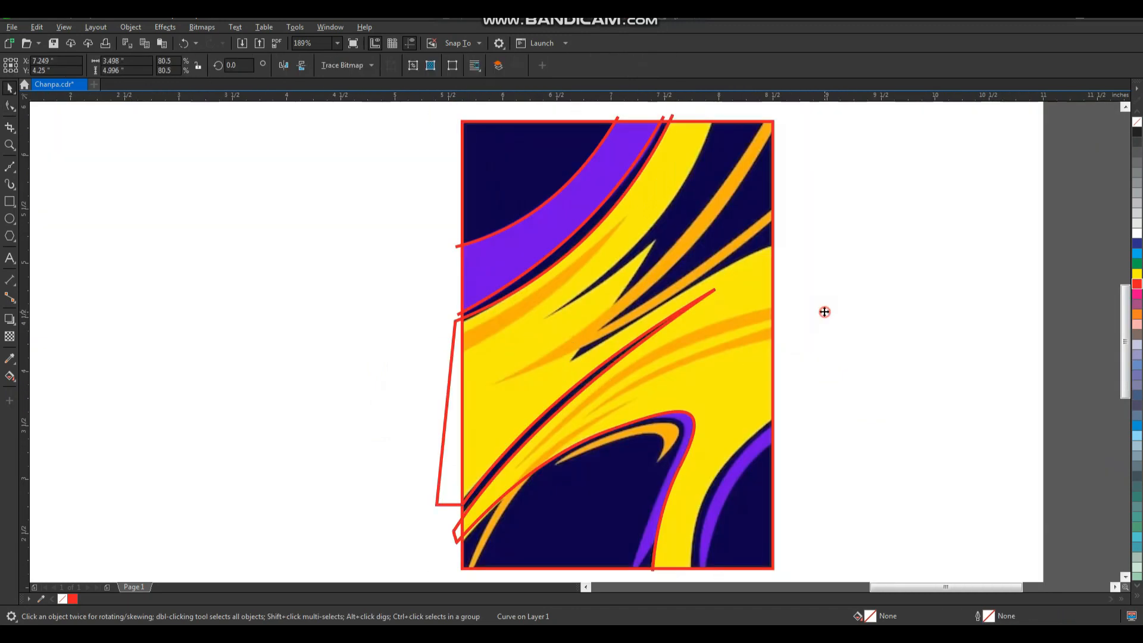
click(11, 168)
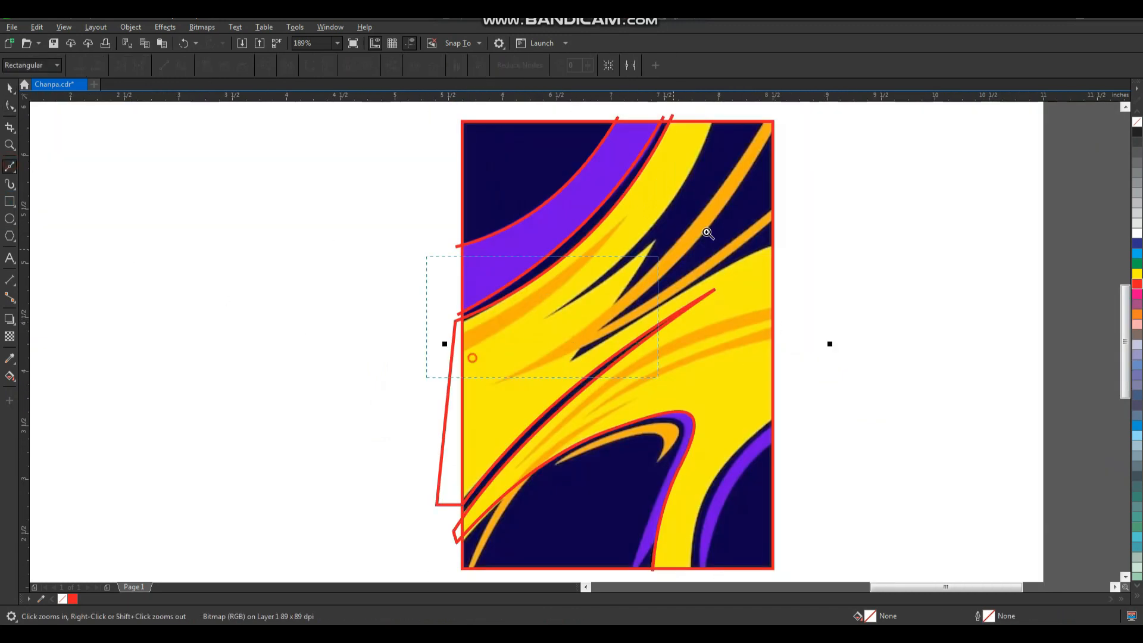
scroll(717, 113, up, 1)
click(707, 126)
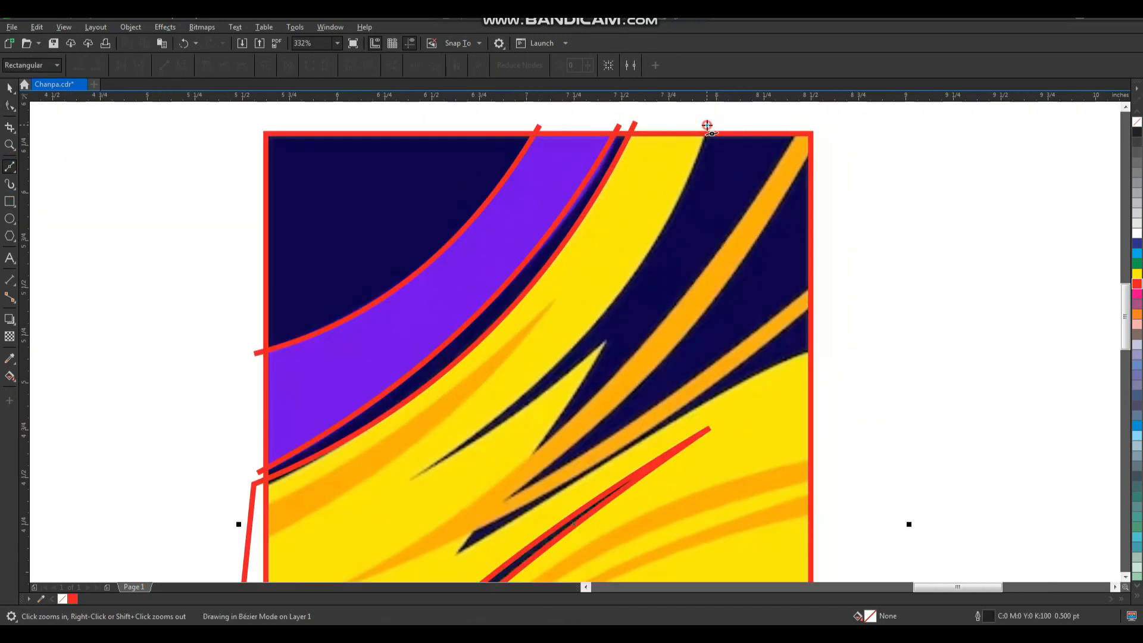
click(412, 478)
click(607, 341)
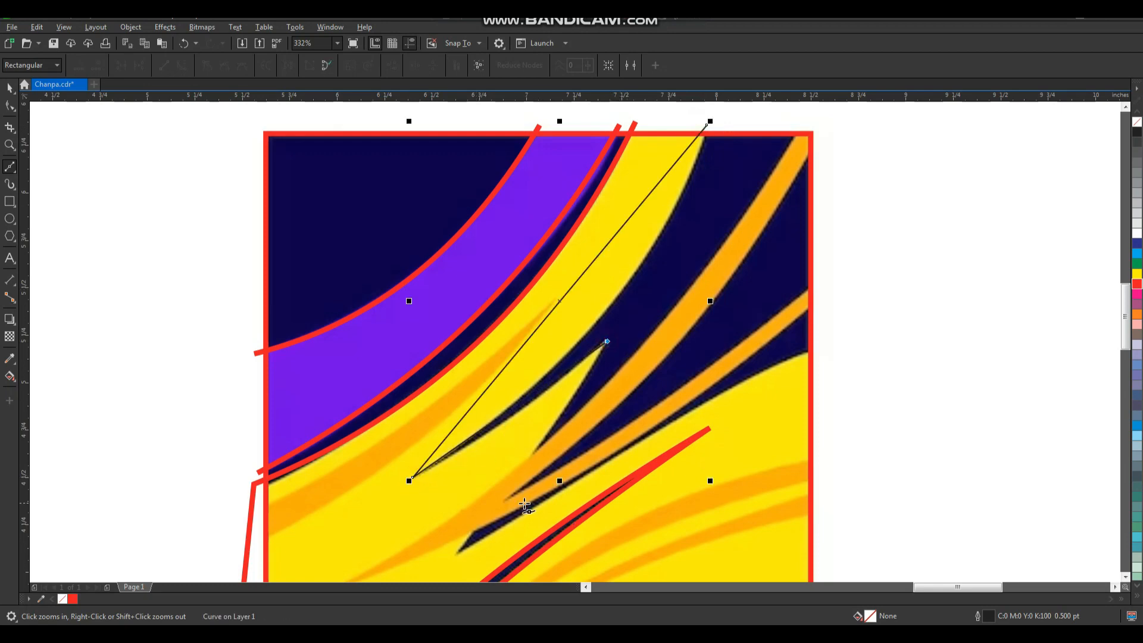
click(458, 551)
click(822, 352)
key(space)
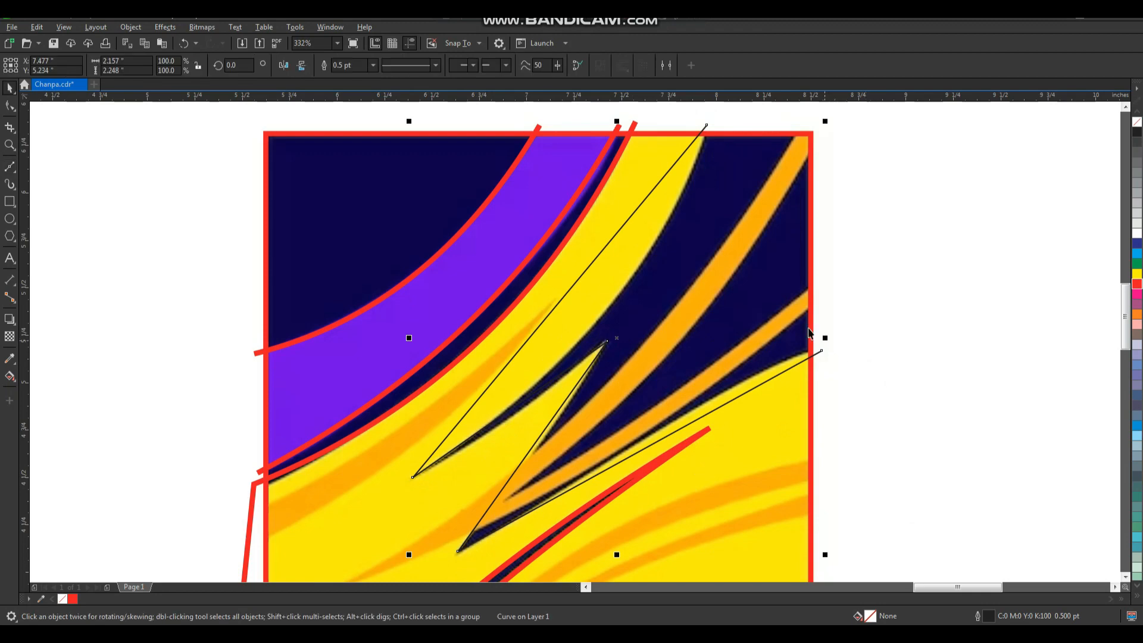
Set the zigzag line's outline to 2.0 pt and colour it red.
click(373, 67)
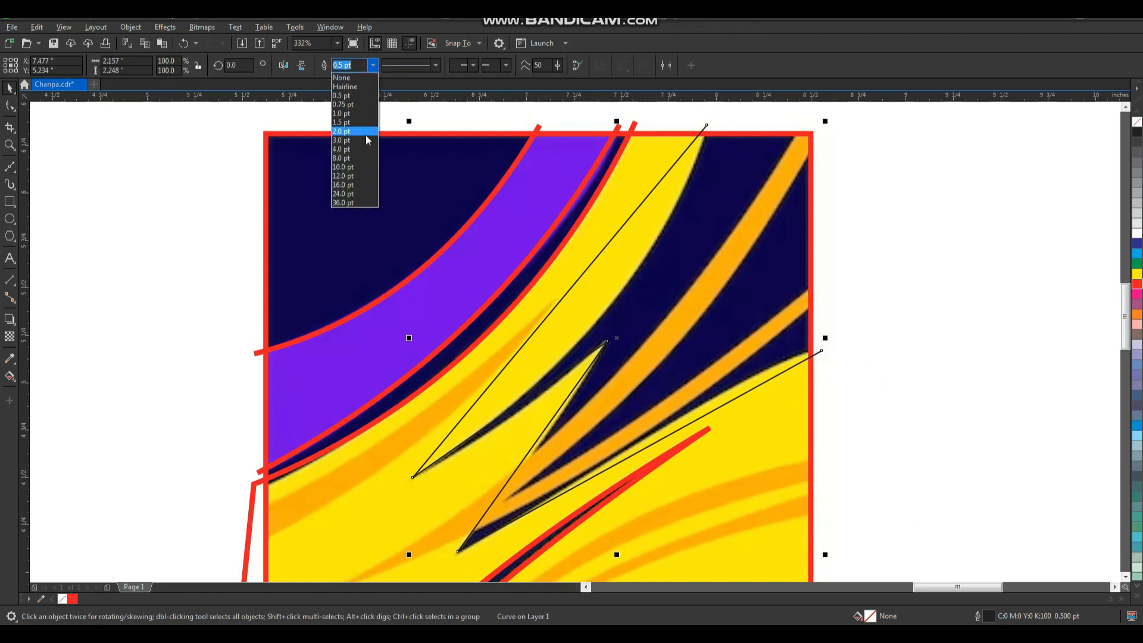
click(348, 134)
right_click(1136, 284)
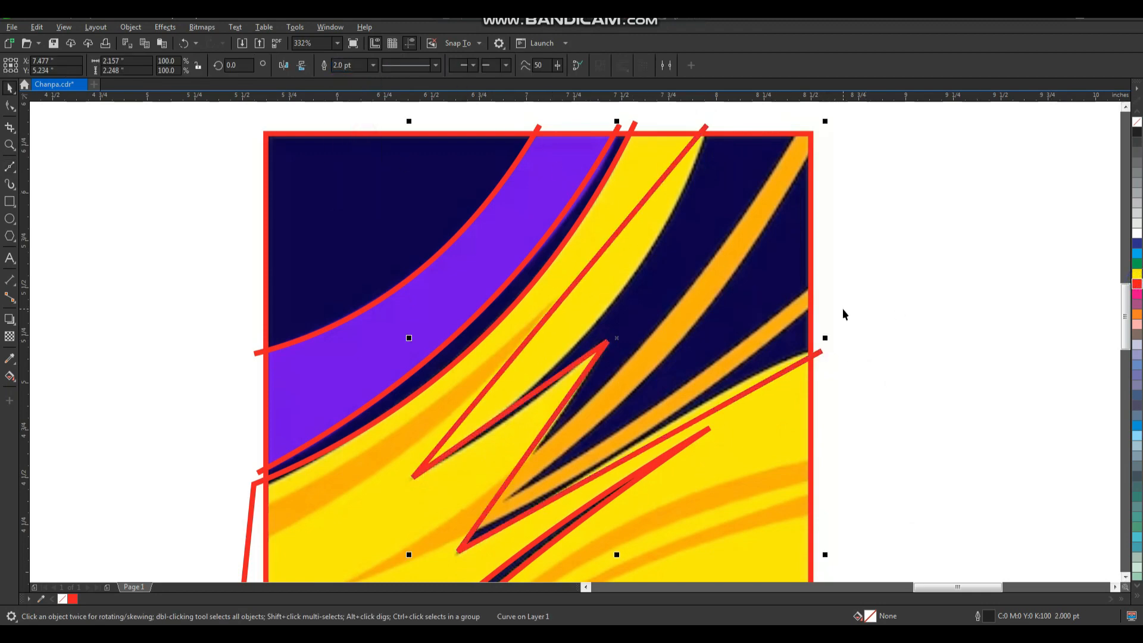
Convert the zigzag line's segments to curves and bend the first one along the right edge of the yellow band.
key(F10)
drag(857, 114, 378, 580)
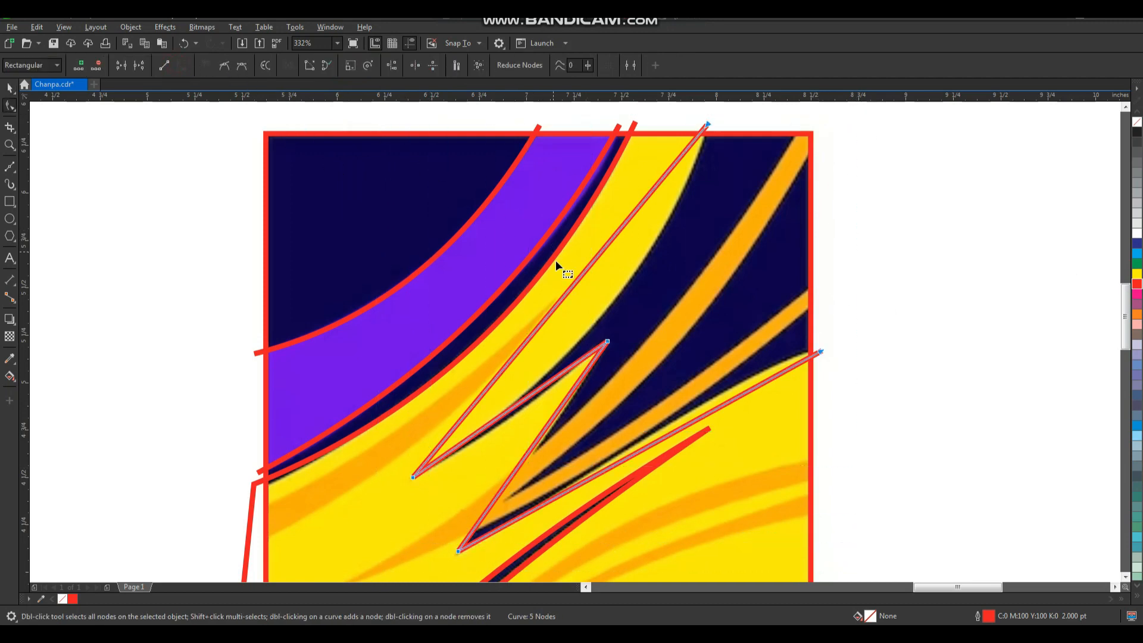
drag(589, 271, 608, 304)
scroll(533, 381, down, 3)
scroll(476, 321, up, 6)
scroll(487, 288, down, 5)
scroll(555, 294, up, 3)
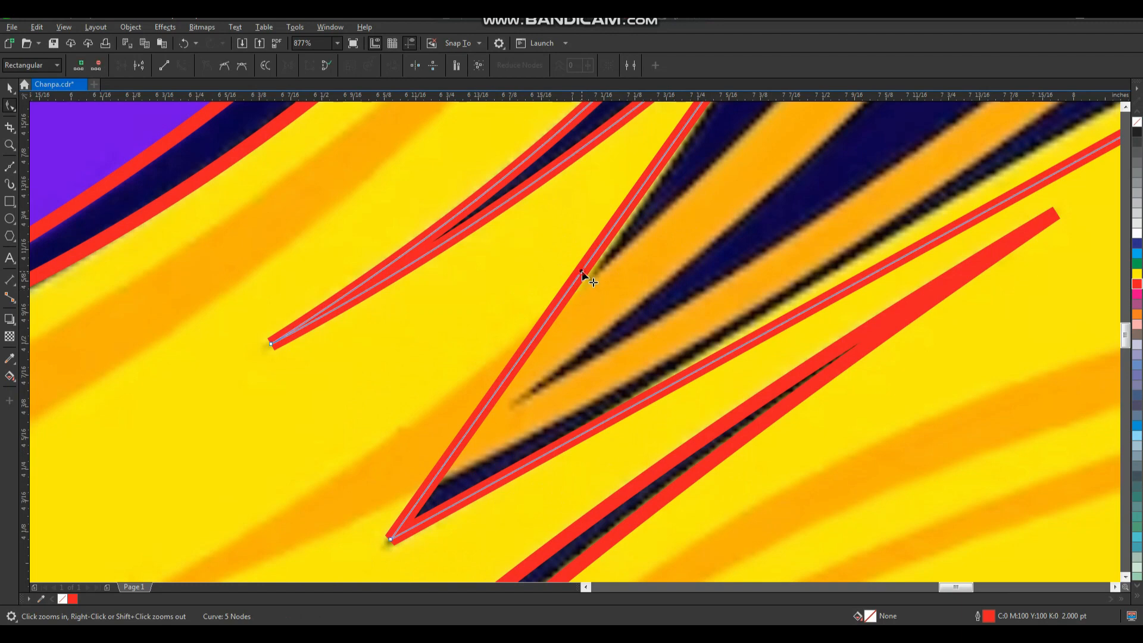
Bend the zigzag's last segment along the lower edge of the dark blue spikes and adjust its curve handle.
scroll(595, 277, down, 4)
scroll(605, 264, up, 4)
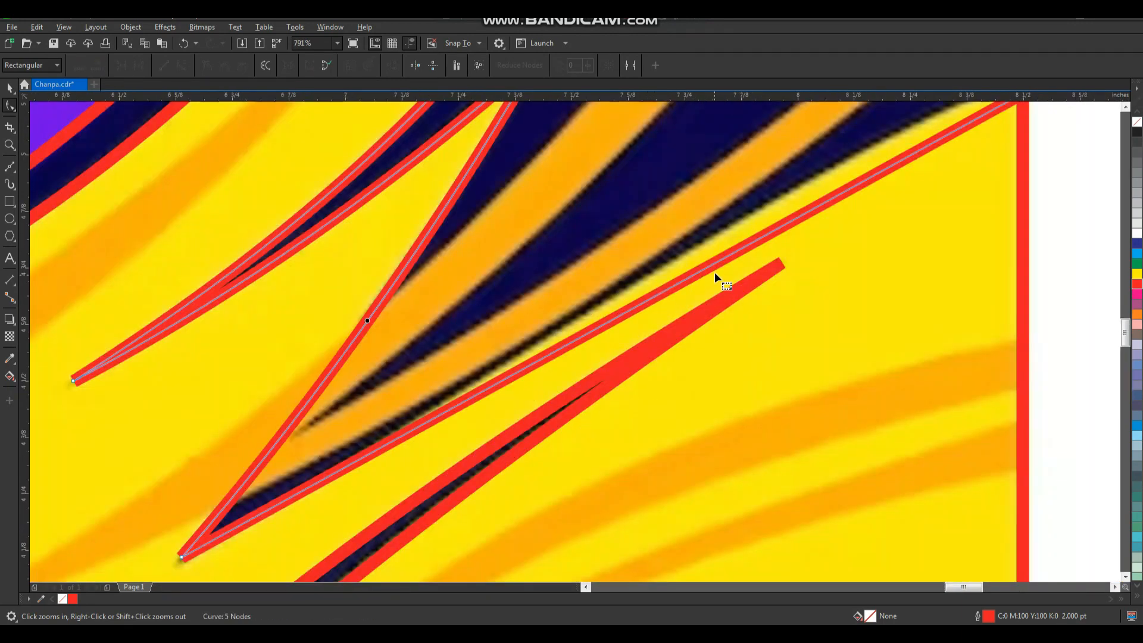
drag(721, 257, 718, 233)
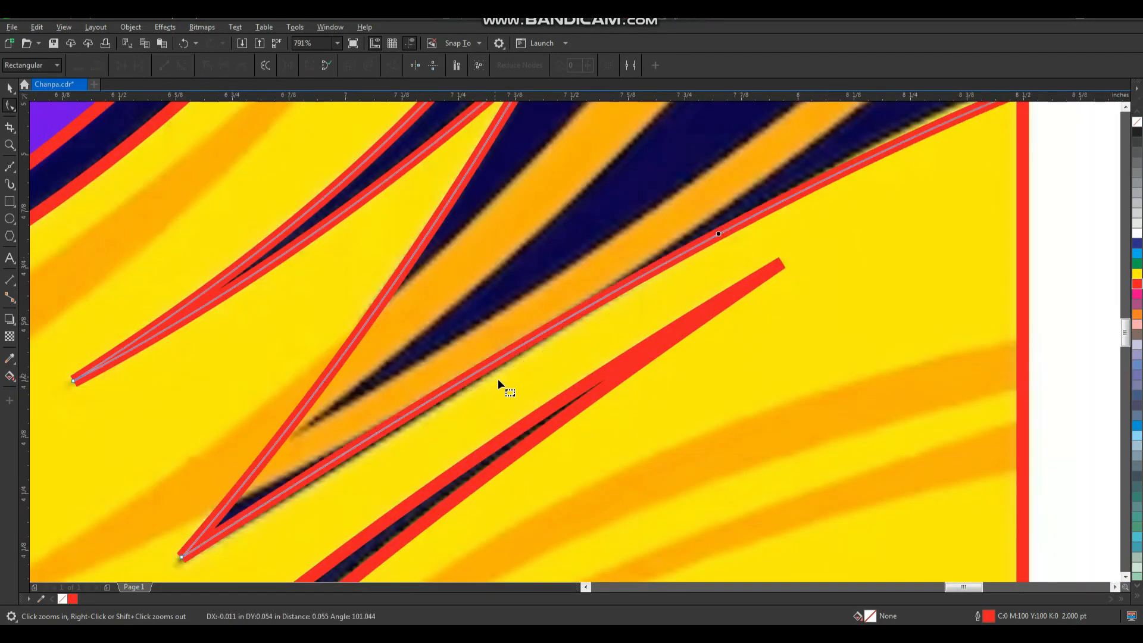
scroll(498, 377, down, 2)
scroll(483, 434, up, 1)
click(370, 352)
drag(523, 253, 527, 259)
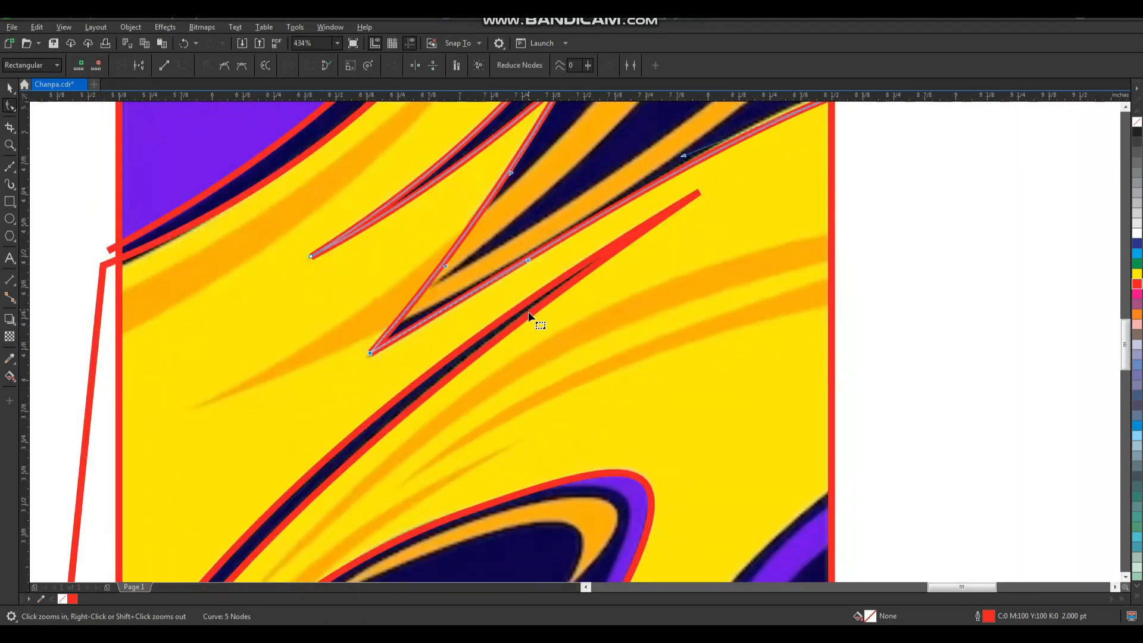
Examine how closely the red outlines follow the shapes in the upper half of the pattern.
scroll(530, 315, down, 2)
key(space)
key(F2)
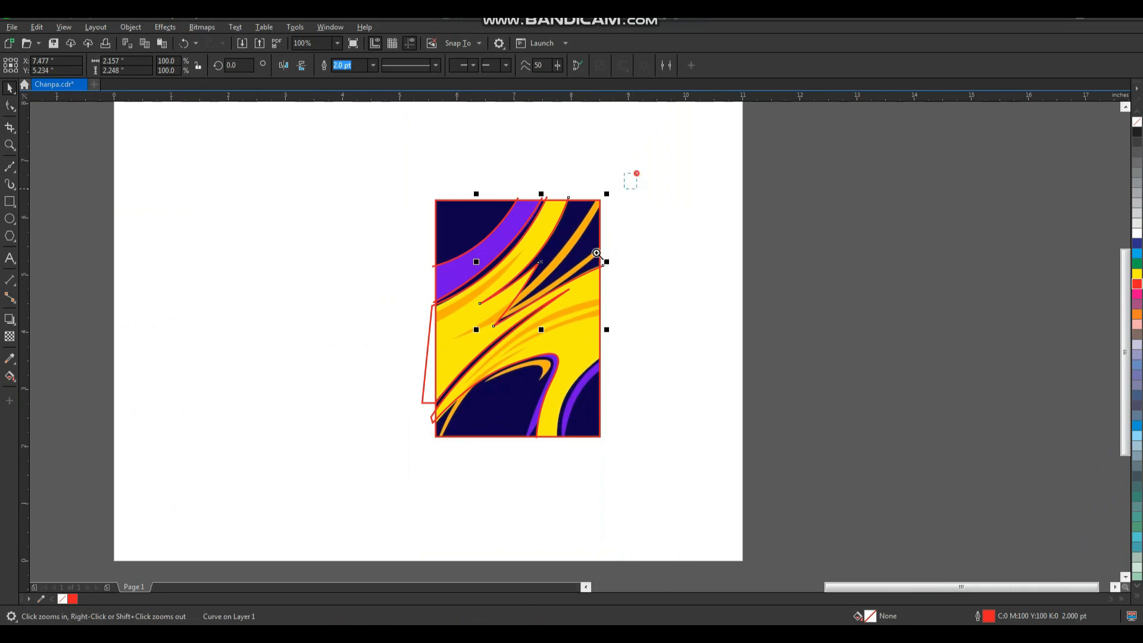
drag(635, 174, 422, 429)
click(764, 217)
key(F2)
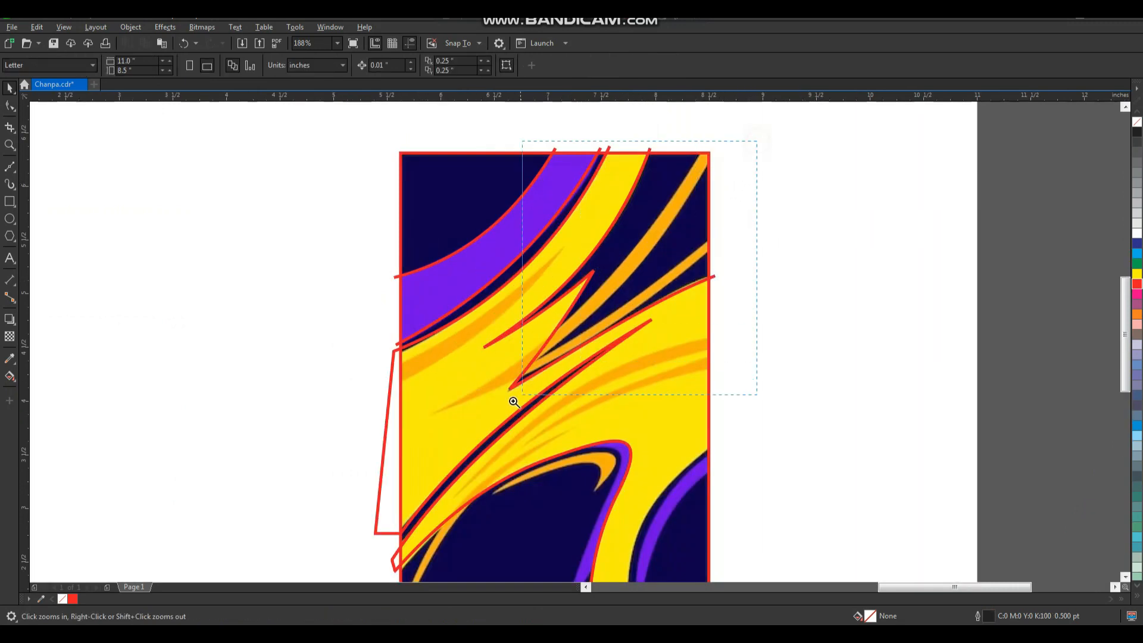
drag(513, 402, 411, 458)
click(560, 290)
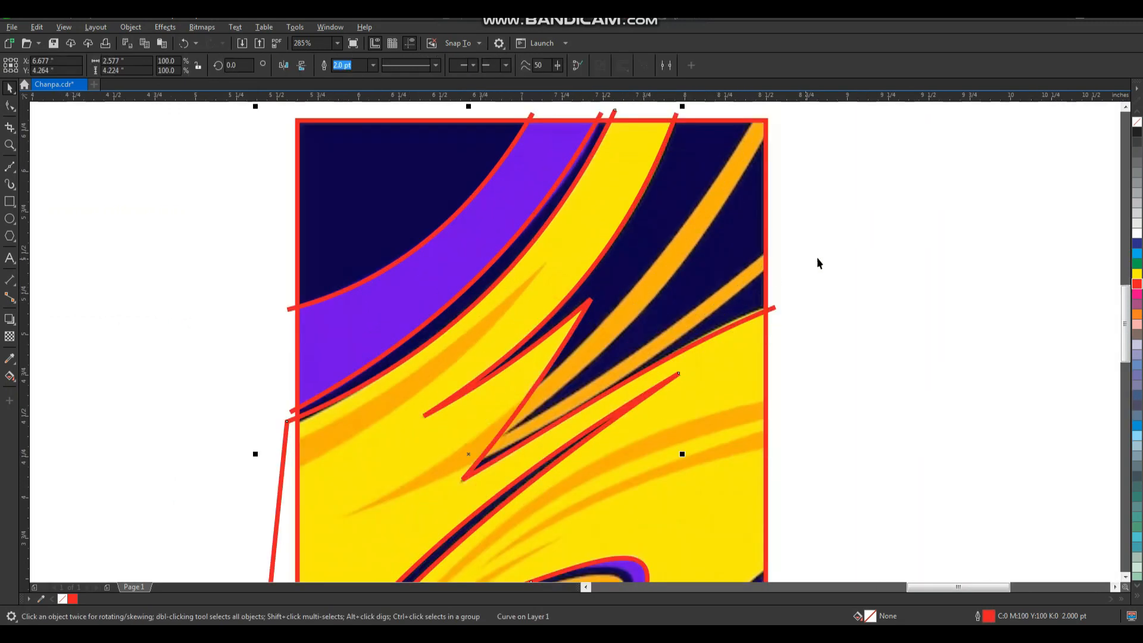
click(817, 257)
scroll(606, 308, down, 1)
key(F2)
drag(438, 151, 772, 529)
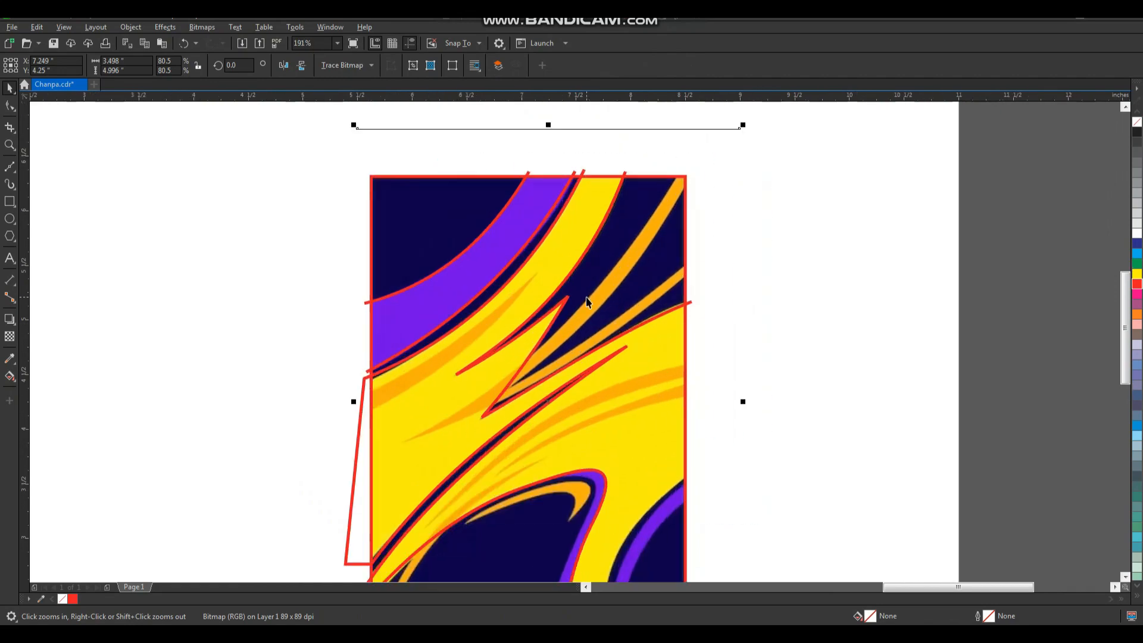
Draw a three-node Bezier line around the orange streak below the purple band, from the frame's left edge to the streak's tip and back.
key(F7)
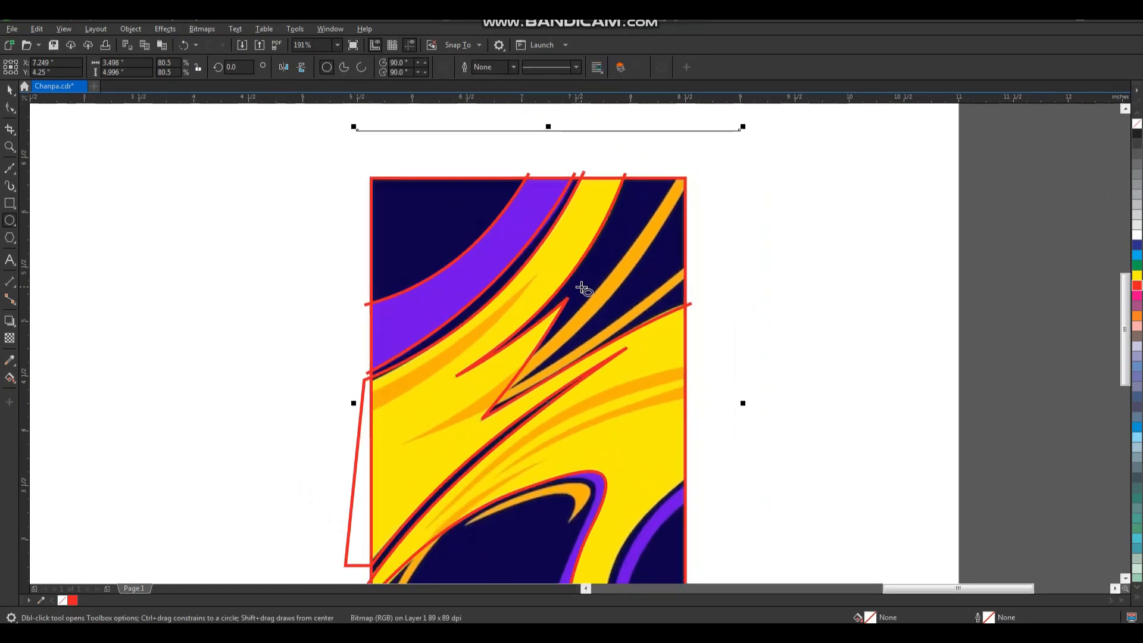
key(space)
drag(596, 259, 327, 473)
click(11, 171)
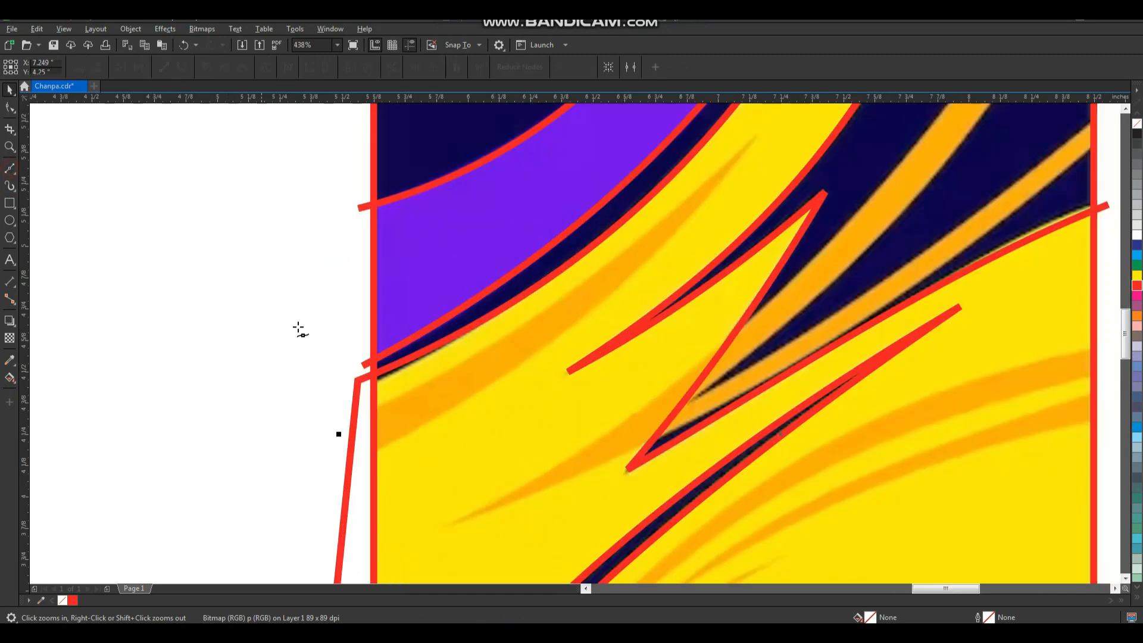
click(366, 415)
click(757, 138)
click(365, 457)
key(space)
Convert the left orange streak's outline to curves and bend both segments to fit its upper and lower edges.
key(F10)
drag(296, 481, 797, 171)
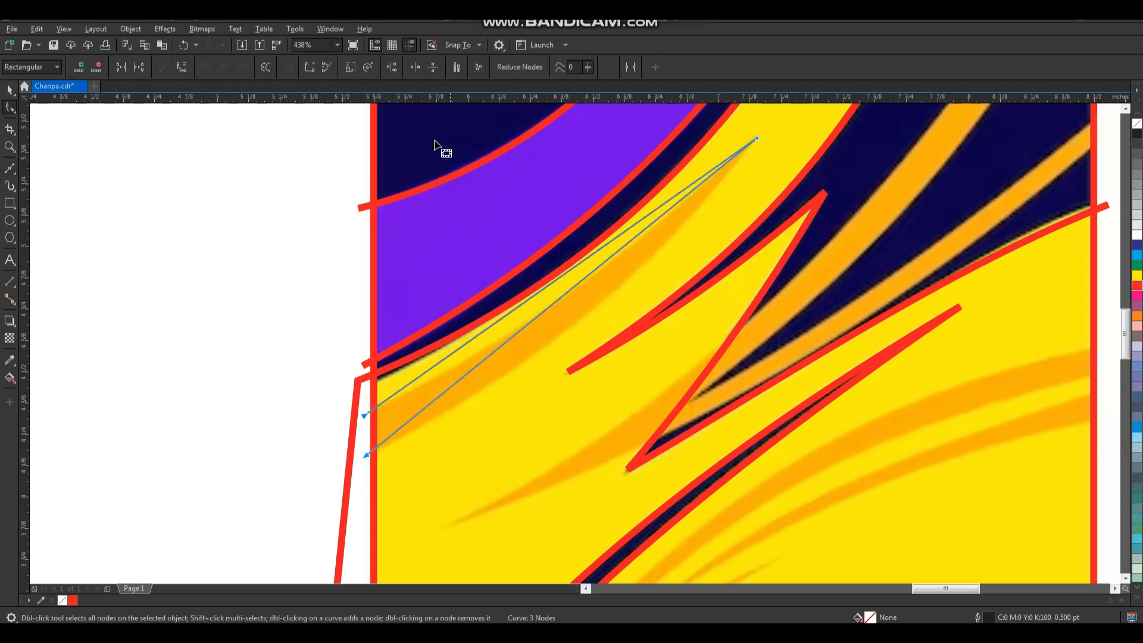
drag(574, 286, 595, 305)
drag(573, 270, 575, 289)
key(space)
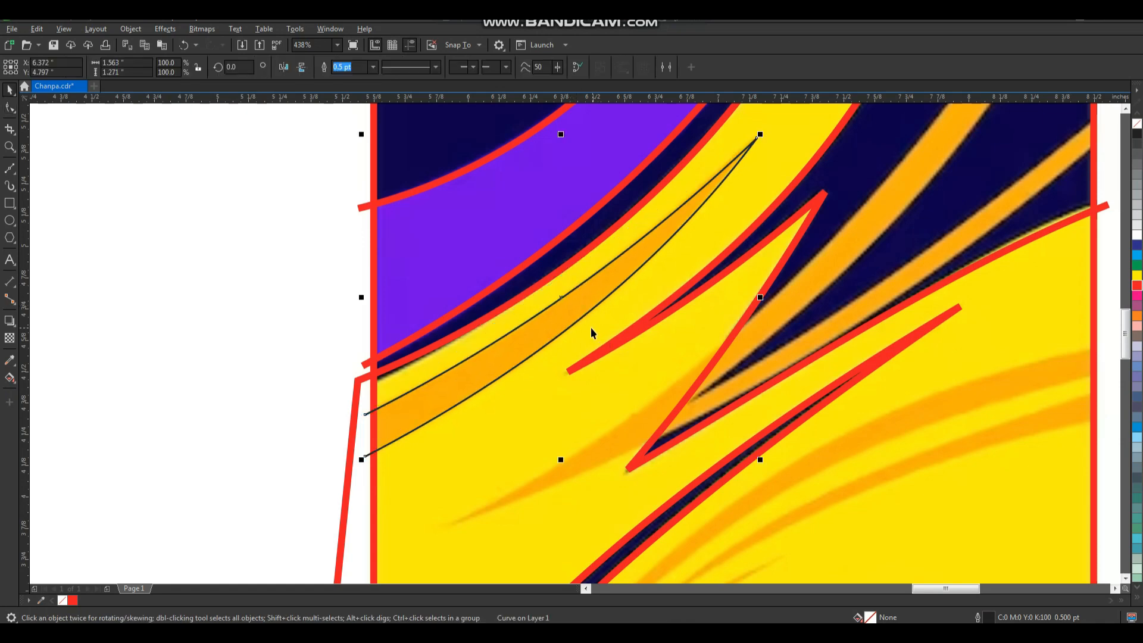
Draw a six-node Bezier line around the forked orange streak, linking its lower tip, the fork and both branch ends at the frame.
scroll(590, 328, down, 1)
key(F2)
drag(459, 210, 801, 477)
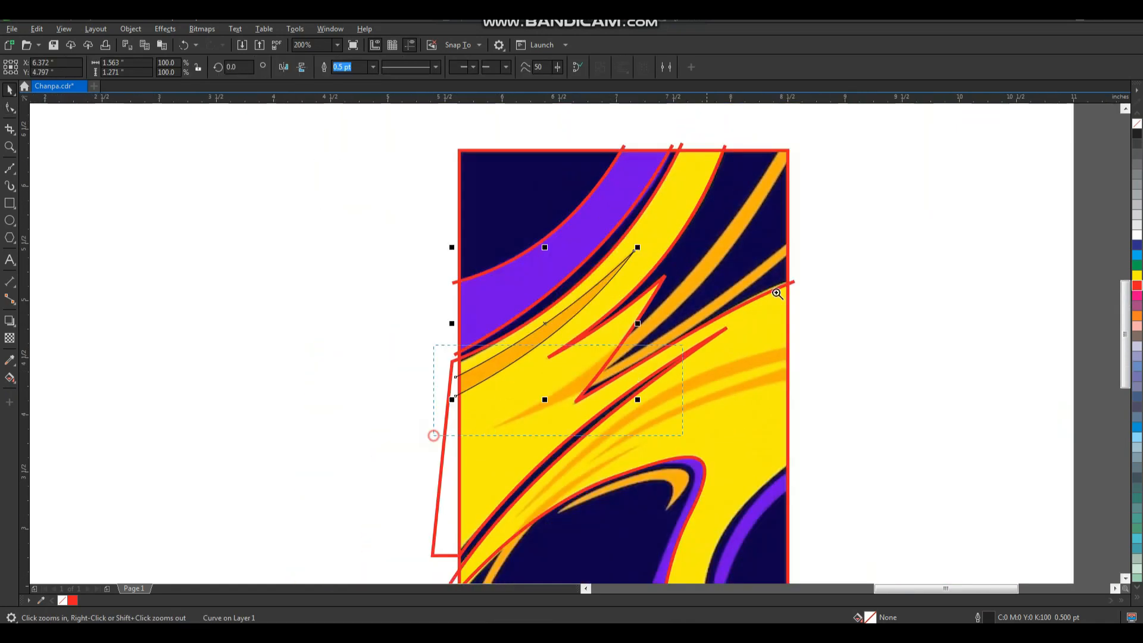
drag(776, 293, 922, 141)
click(6, 171)
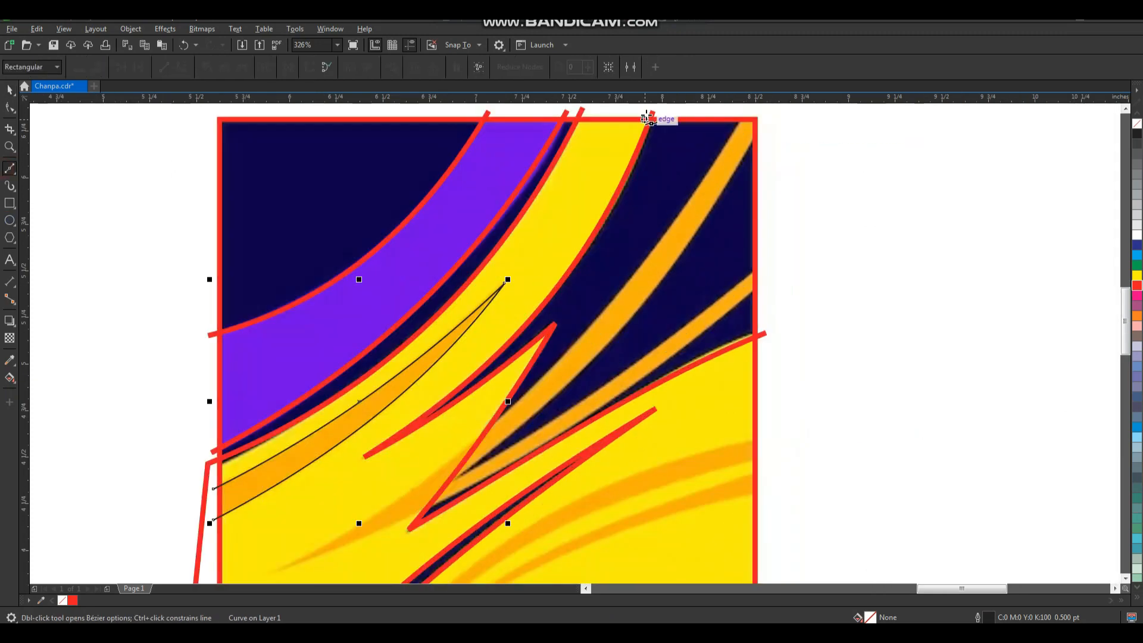
click(742, 115)
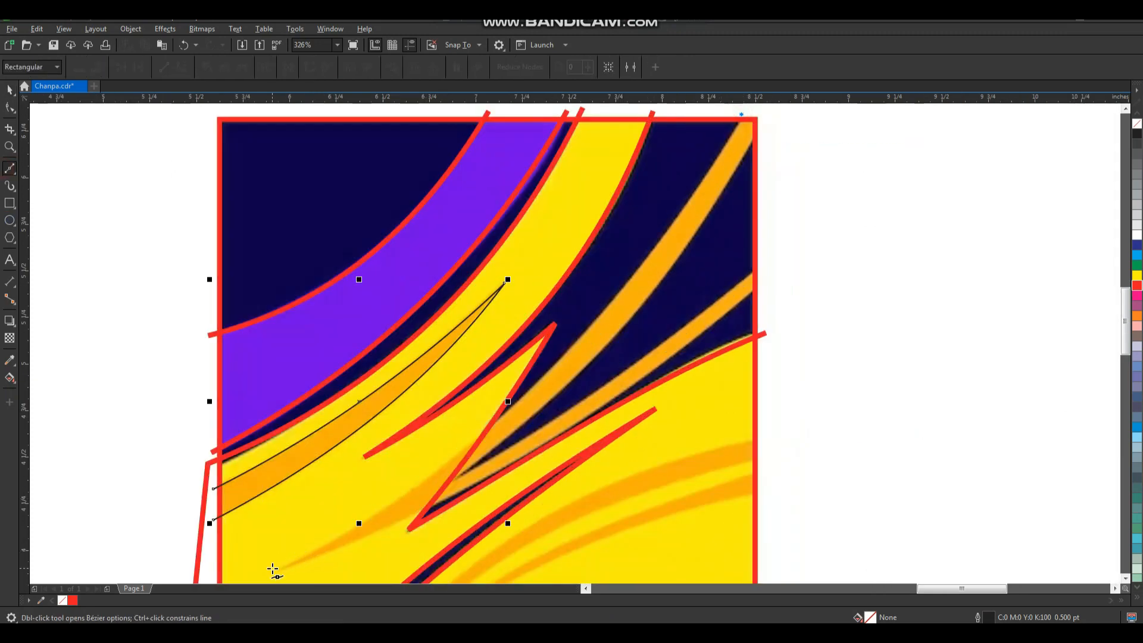
click(277, 568)
click(765, 280)
click(455, 477)
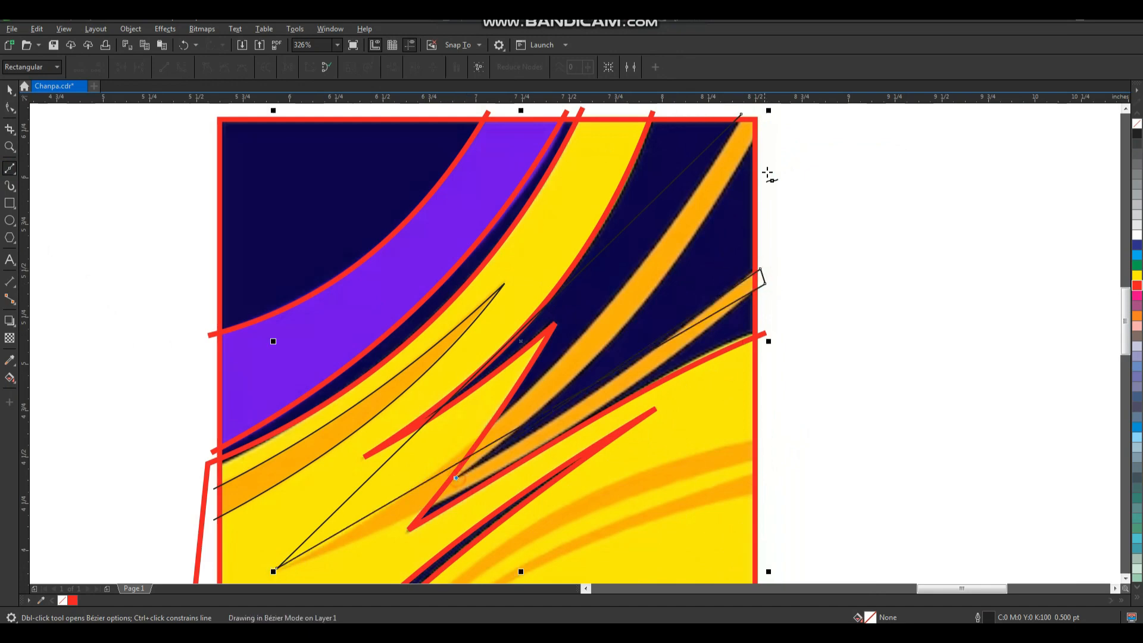
click(759, 134)
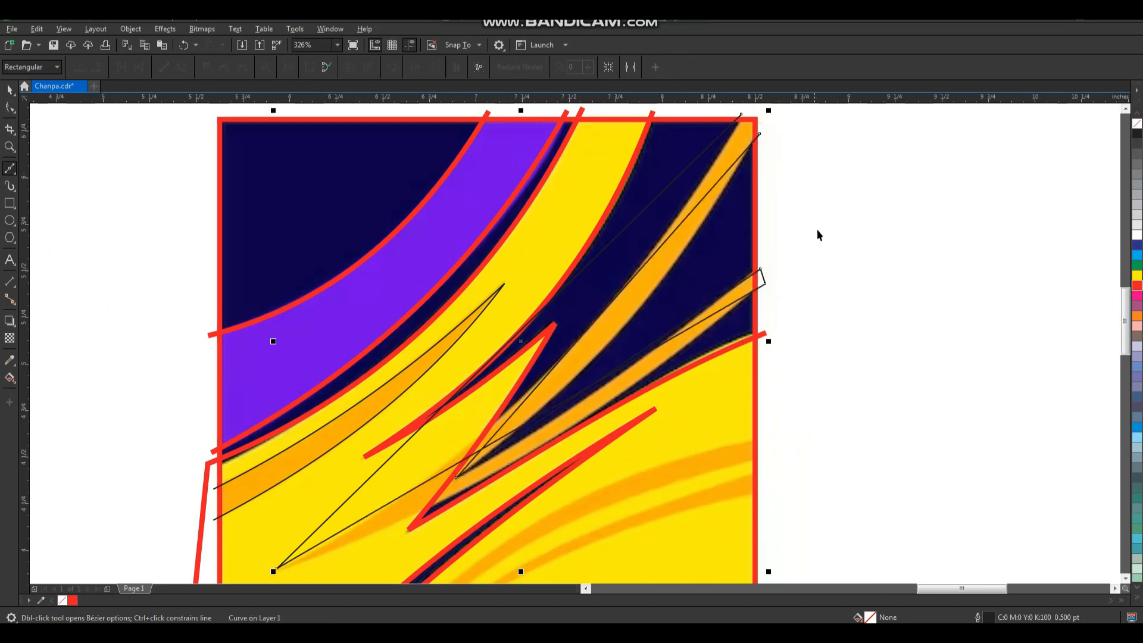
key(space)
Convert the forked streak's outline to curves and bend its segments along both edges of the lower branch.
scroll(816, 232, down, 2)
key(F2)
drag(853, 167, 519, 454)
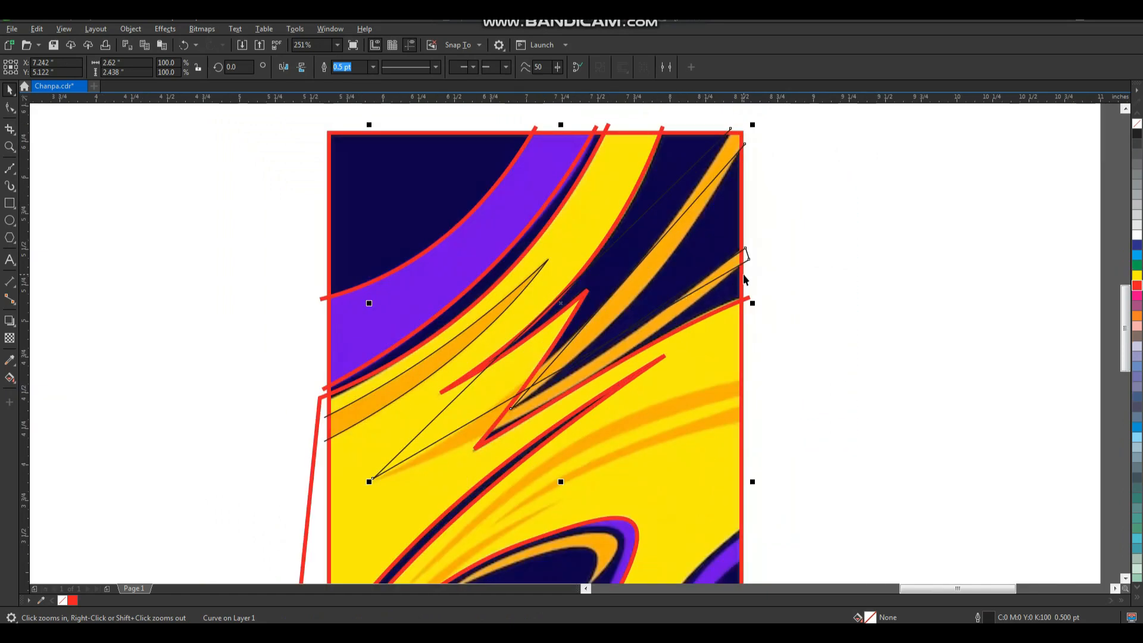
key(F10)
drag(788, 122, 336, 487)
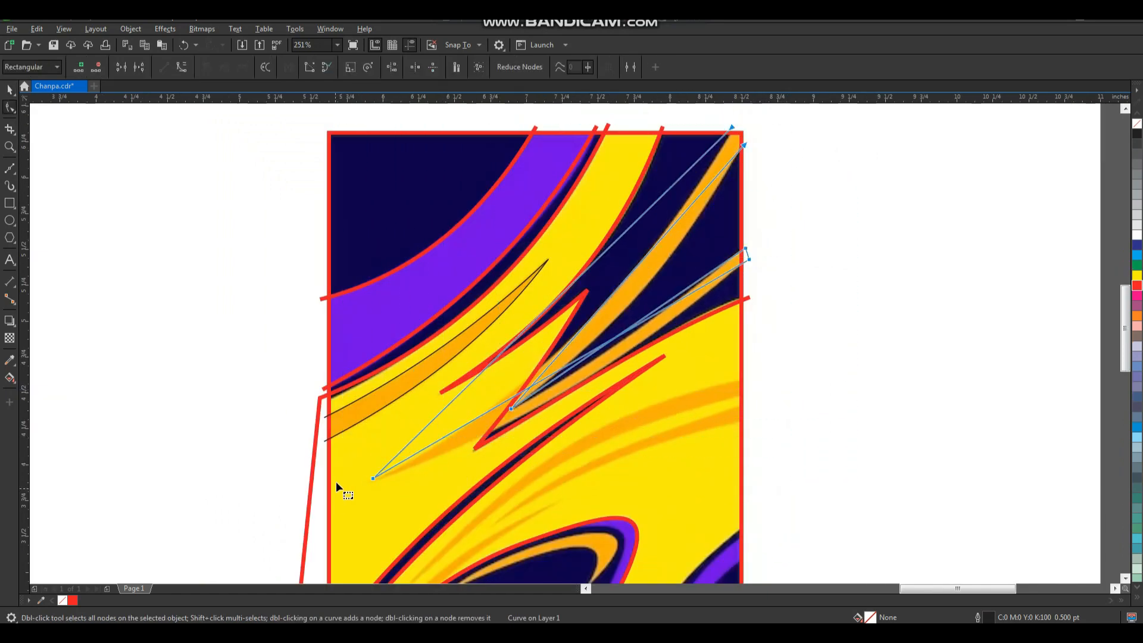
key(F2)
drag(350, 260, 645, 507)
drag(656, 344, 653, 386)
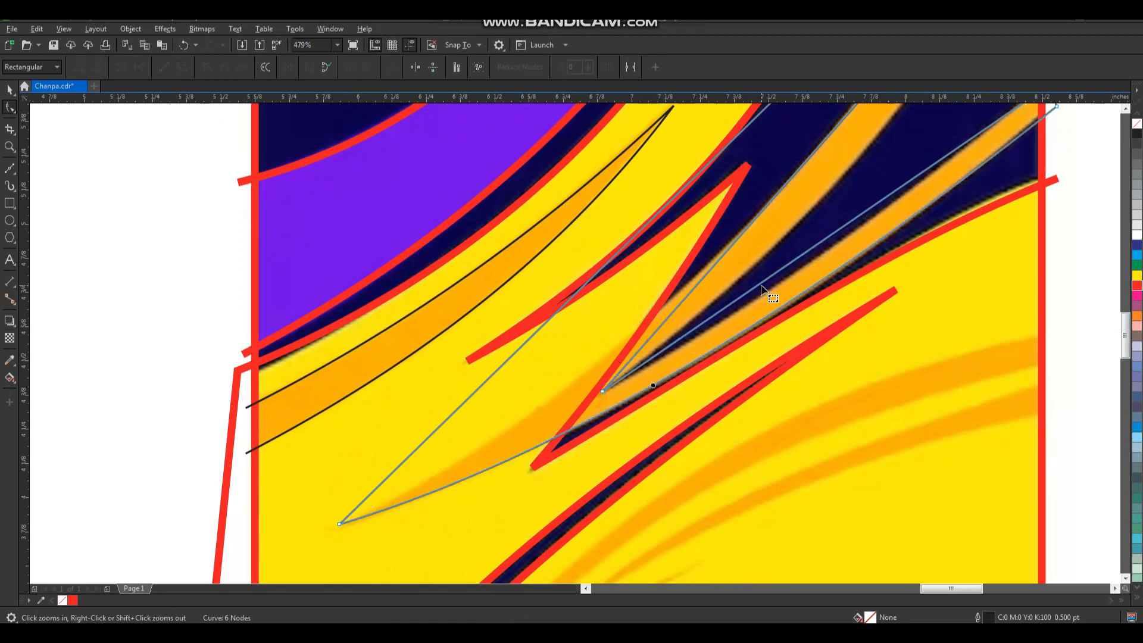
drag(770, 279, 778, 285)
Bend the forked outline's remaining long segments along both edges of the upper orange branch.
scroll(752, 312, down, 2)
key(F2)
drag(538, 393, 870, 179)
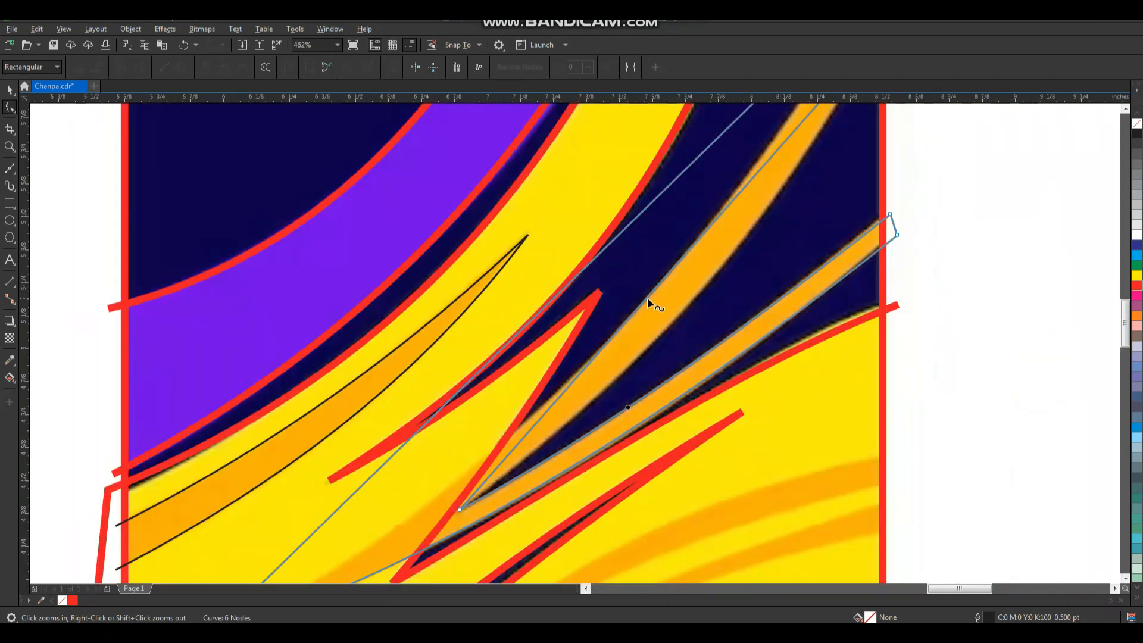
drag(649, 296, 682, 312)
scroll(684, 321, down, 2)
key(F2)
drag(511, 204, 747, 451)
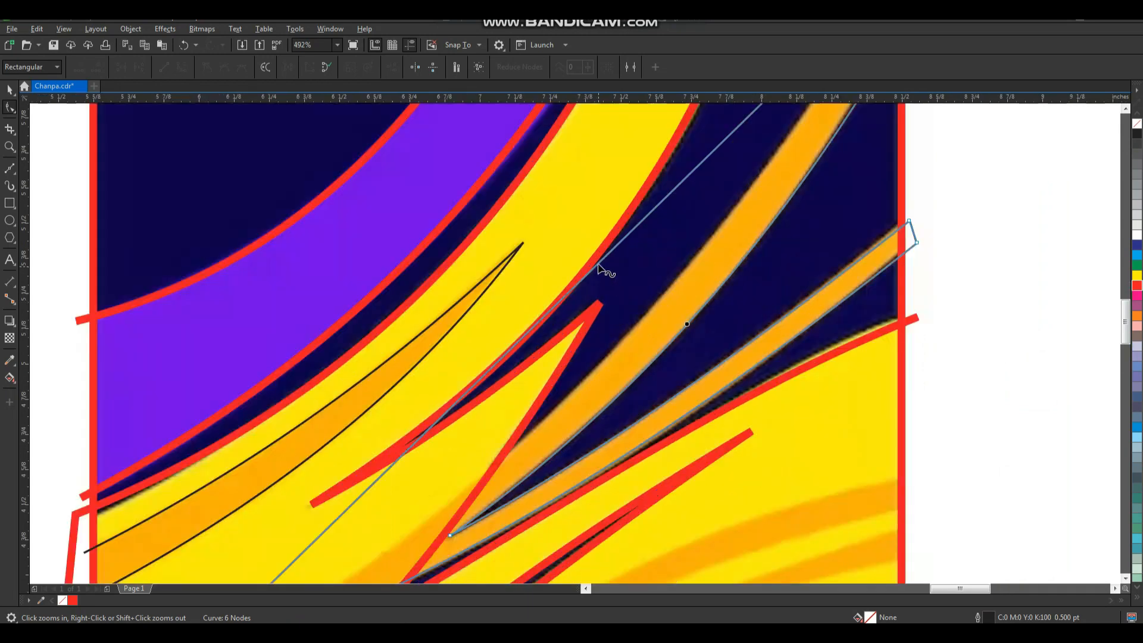
drag(603, 262, 609, 353)
scroll(619, 333, down, 2)
drag(809, 280, 368, 531)
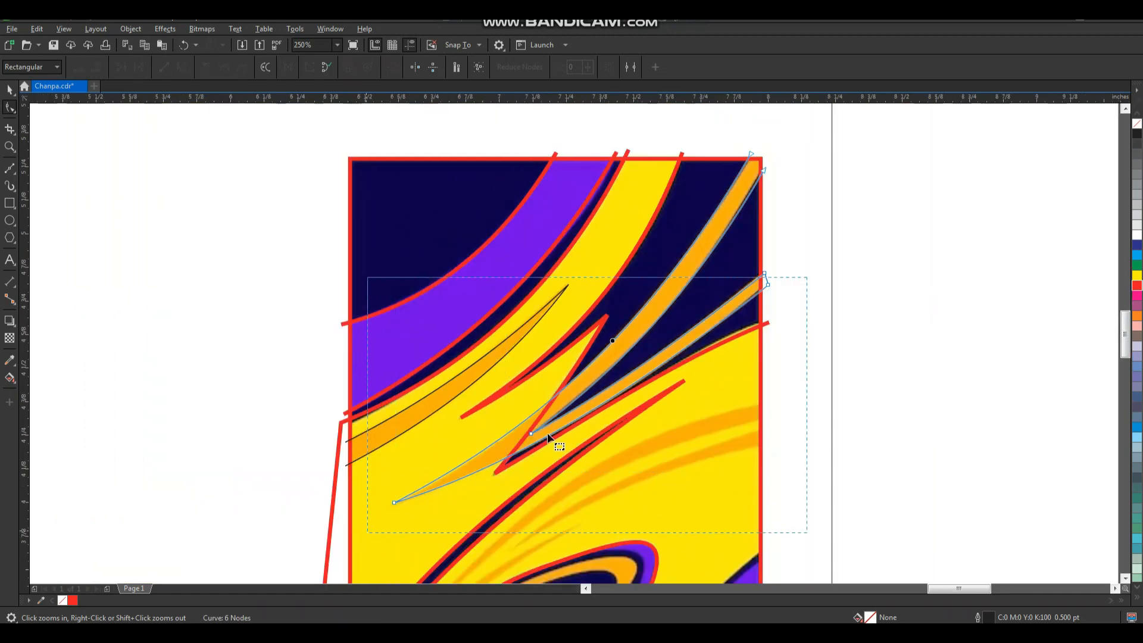
scroll(607, 360, down, 1)
Draw a three-node Bezier line around the upper of the two long orange streaks that meet the frame's right edge in the yellow area.
key(space)
scroll(644, 346, down, 1)
key(F2)
drag(507, 294, 766, 525)
key(F2)
drag(831, 193, 400, 472)
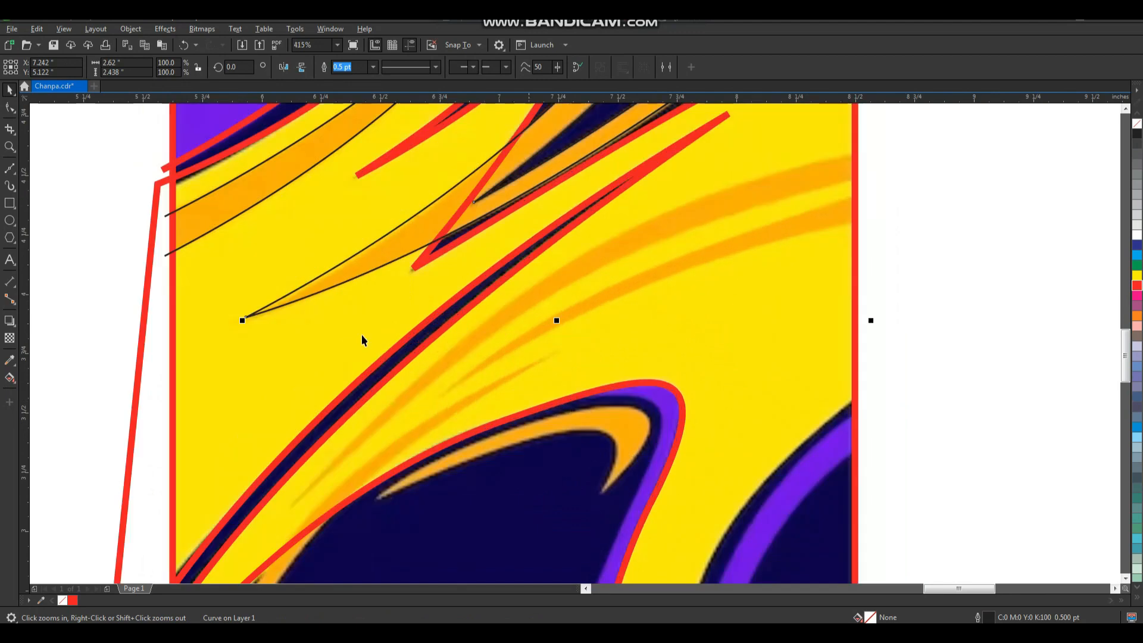
click(861, 154)
click(289, 504)
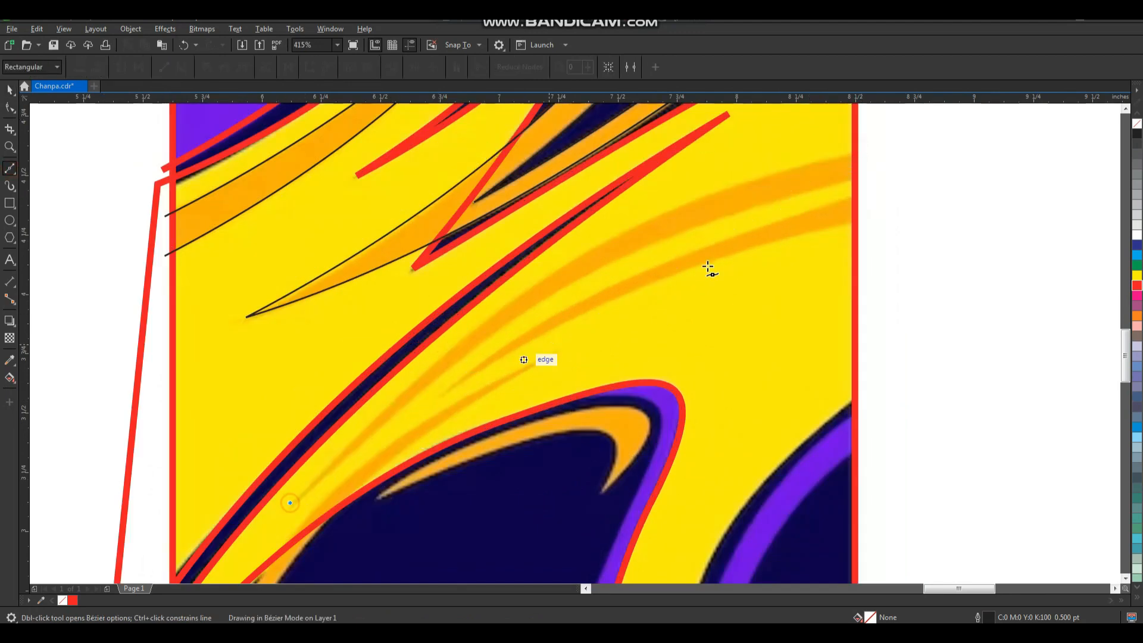
click(863, 181)
Convert the upper long streak's outline to curves and bend both segments onto its edges.
key(F10)
drag(903, 141, 244, 513)
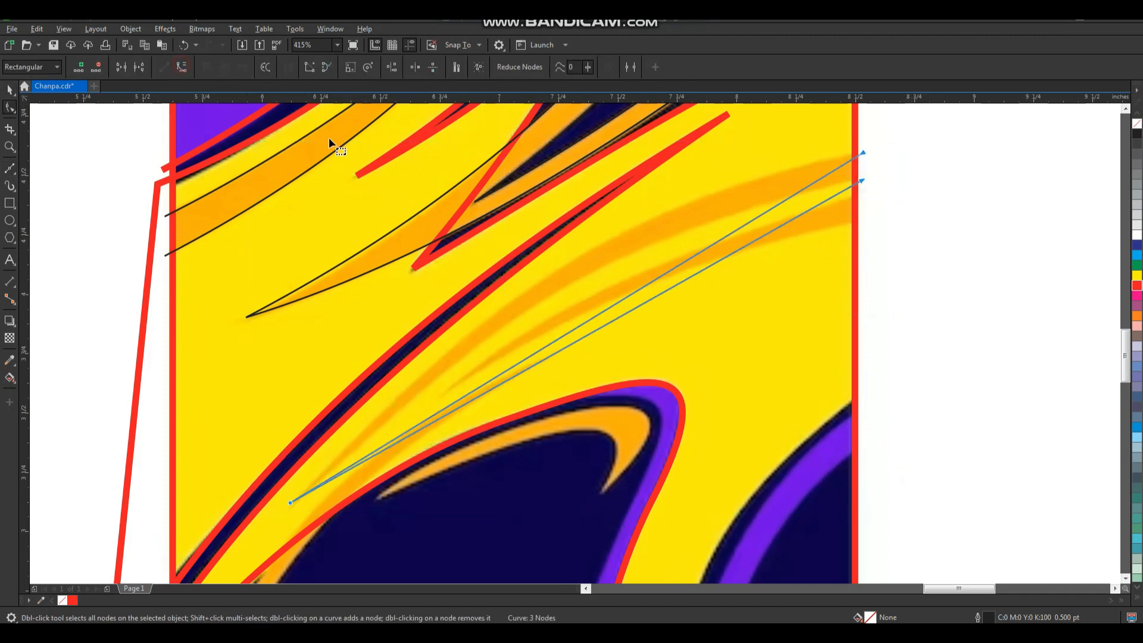
drag(608, 308, 582, 255)
drag(615, 319, 591, 275)
key(space)
Draw a three-node Bezier line around the next orange streak below, with its tip as one node and two ends past the frame's right edge.
click(9, 169)
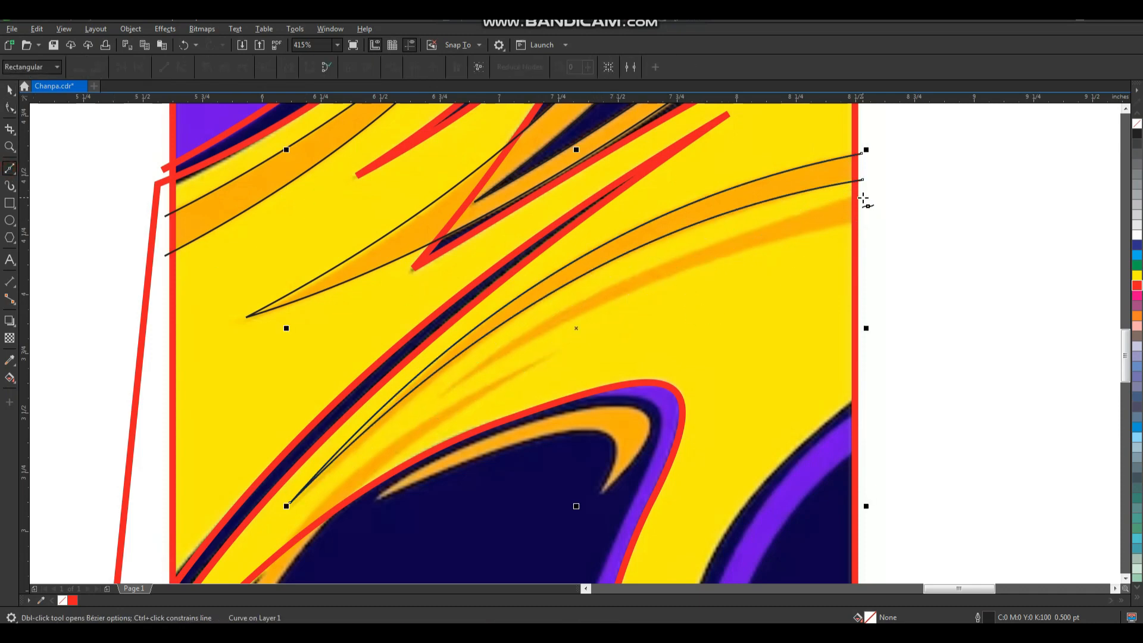
click(445, 390)
click(866, 196)
click(866, 224)
Convert the lower long streak's outline to curves and bend both segments onto its edges.
key(F10)
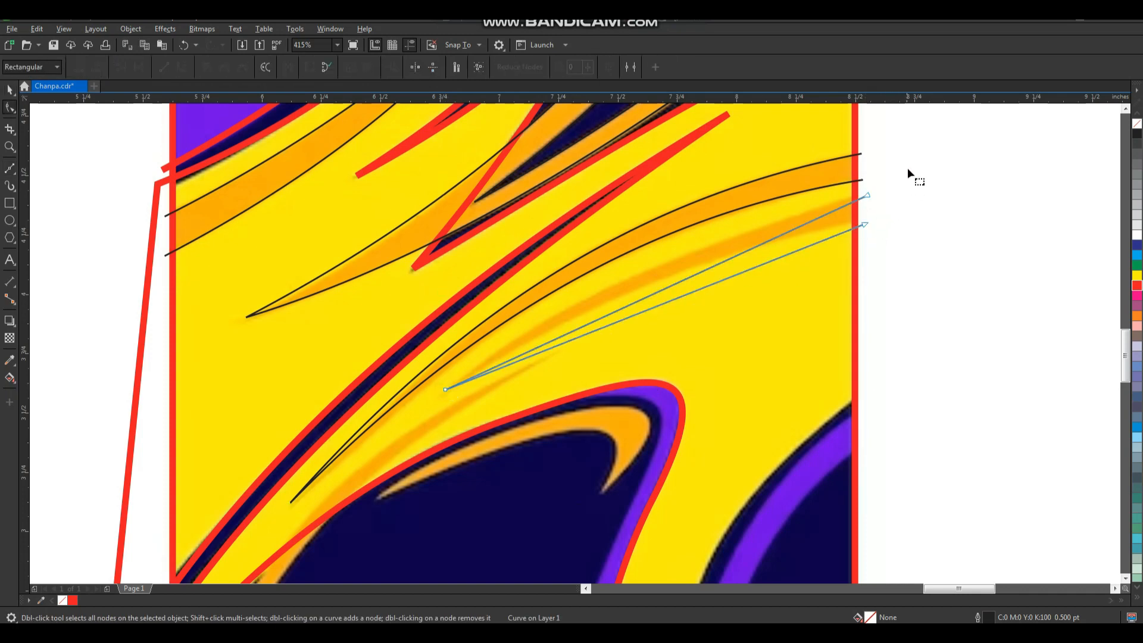
drag(433, 423, 434, 424)
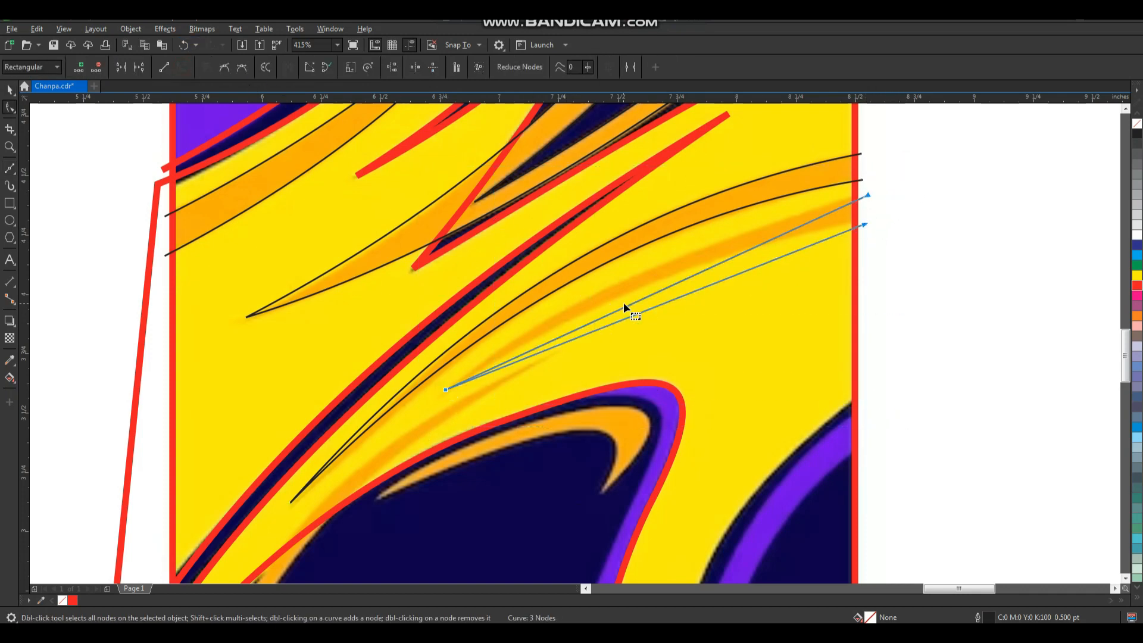
drag(646, 297, 398, 535)
scroll(656, 329, down, 1)
Draw a closed four-node Bezier outline around the orange crescent inside the dark blue hump and select it for node editing.
key(F2)
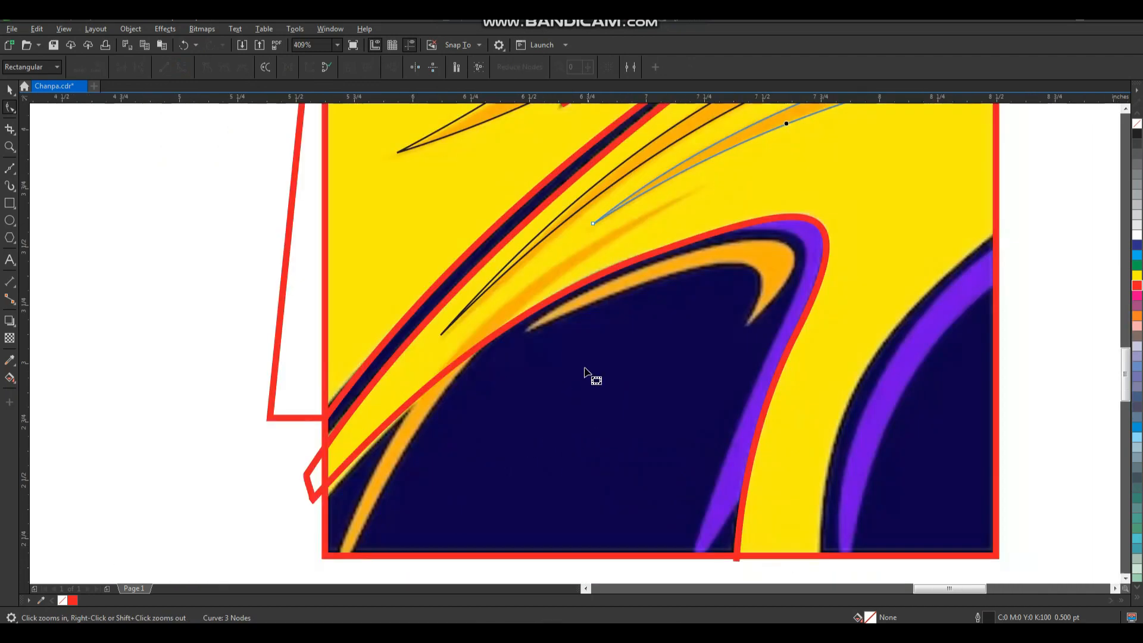
key(space)
key(F2)
drag(493, 194, 764, 406)
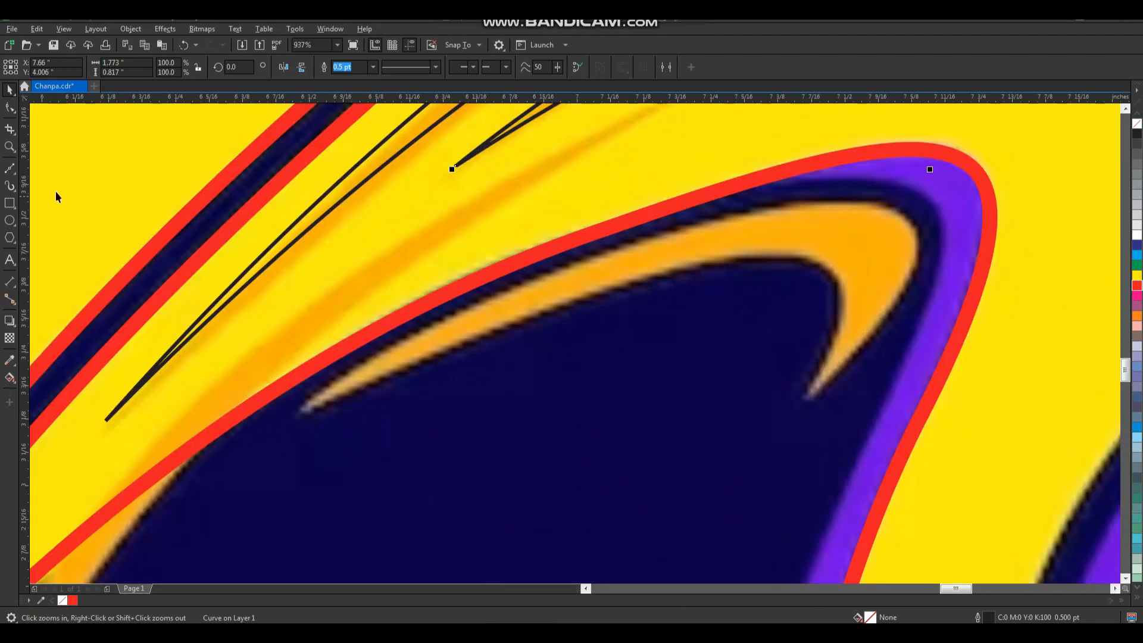
click(11, 170)
click(303, 408)
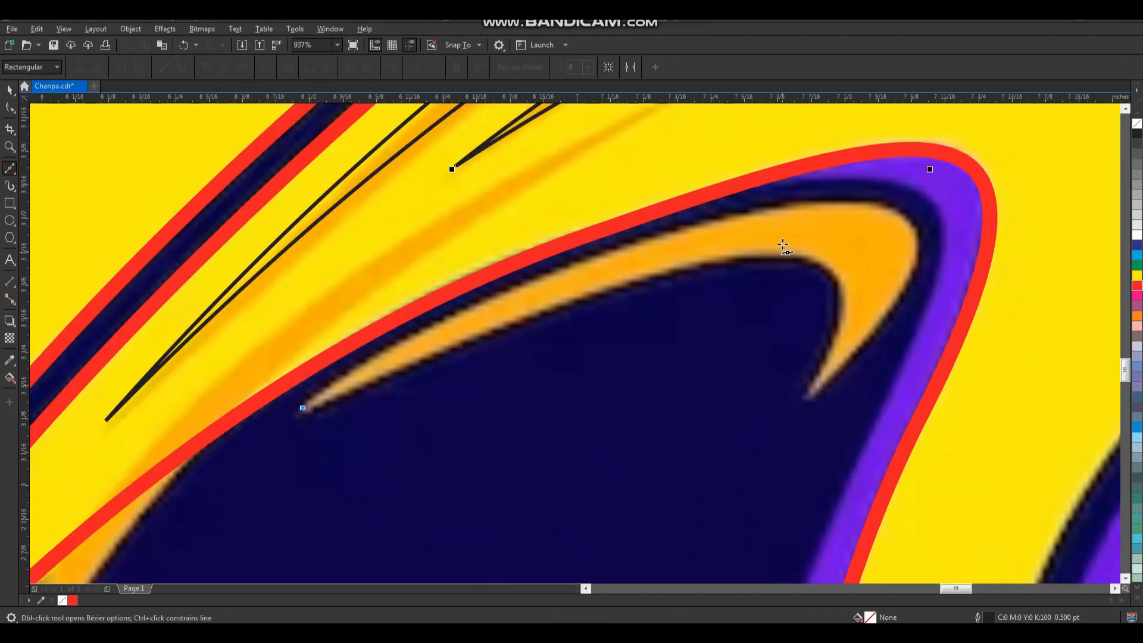
click(816, 201)
click(808, 396)
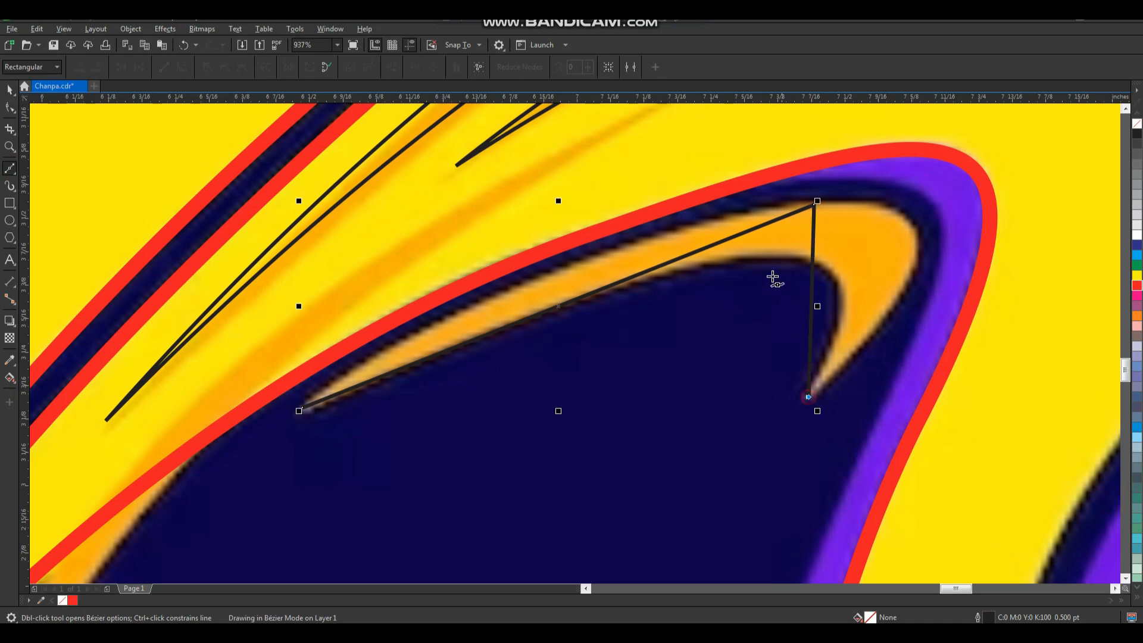
click(759, 256)
click(303, 408)
key(space)
key(F10)
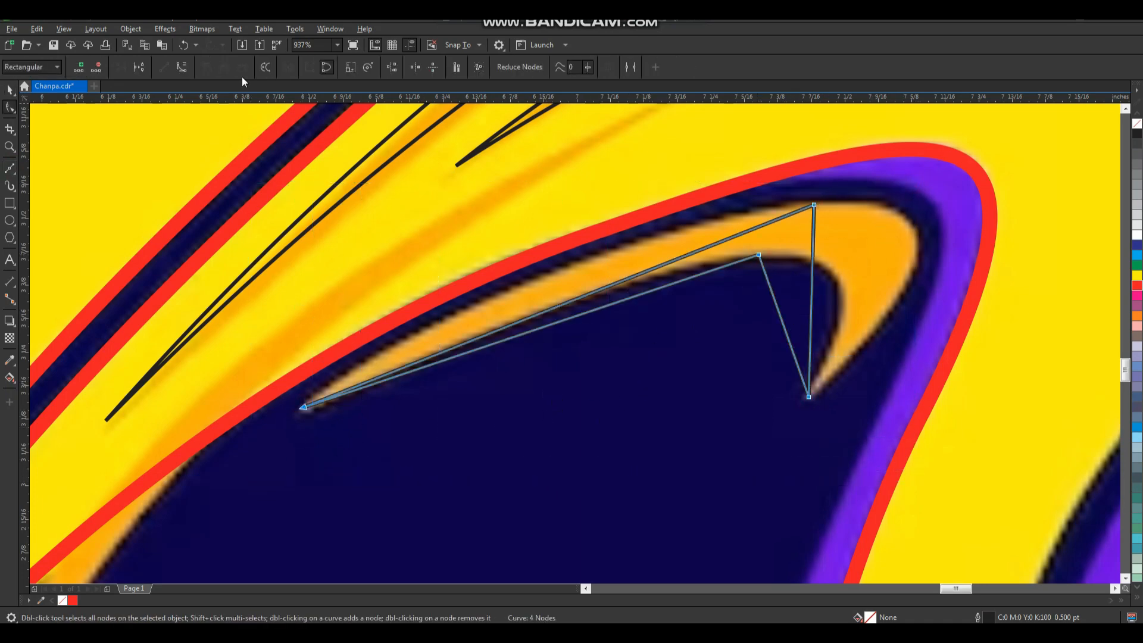
Bend the crescent outline's four segments onto the edges of the orange crescent and refine the curve at its inner node.
drag(552, 310, 542, 279)
mouse_move(561, 317)
mouse_down()
mouse_move(569, 323)
mouse_move(558, 306)
mouse_up()
drag(813, 279, 860, 247)
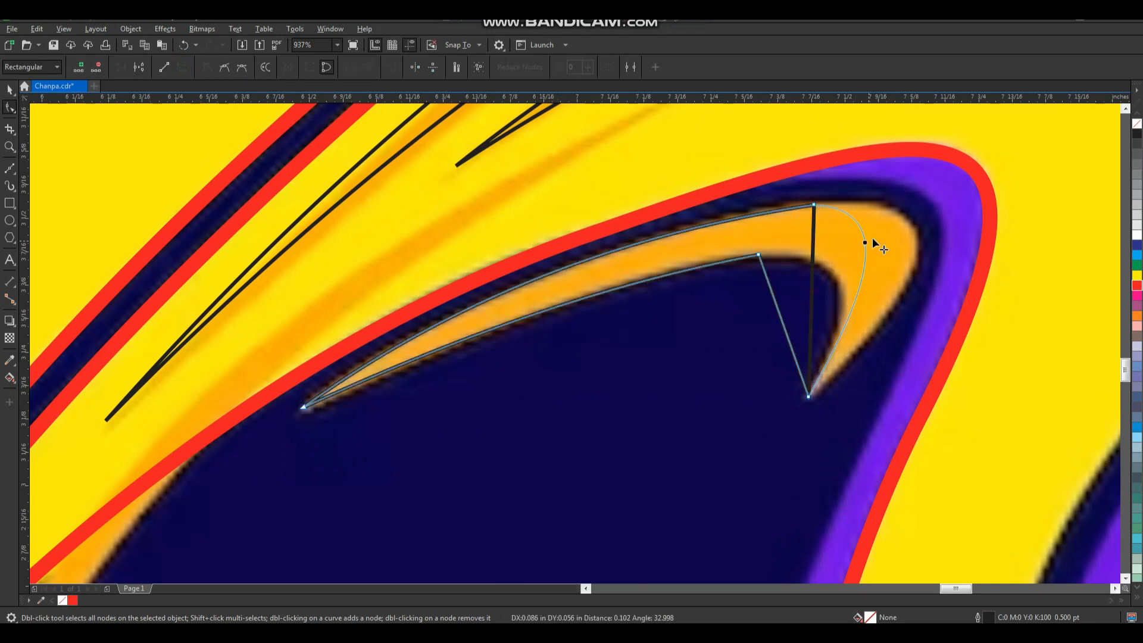
click(814, 205)
drag(900, 279, 958, 301)
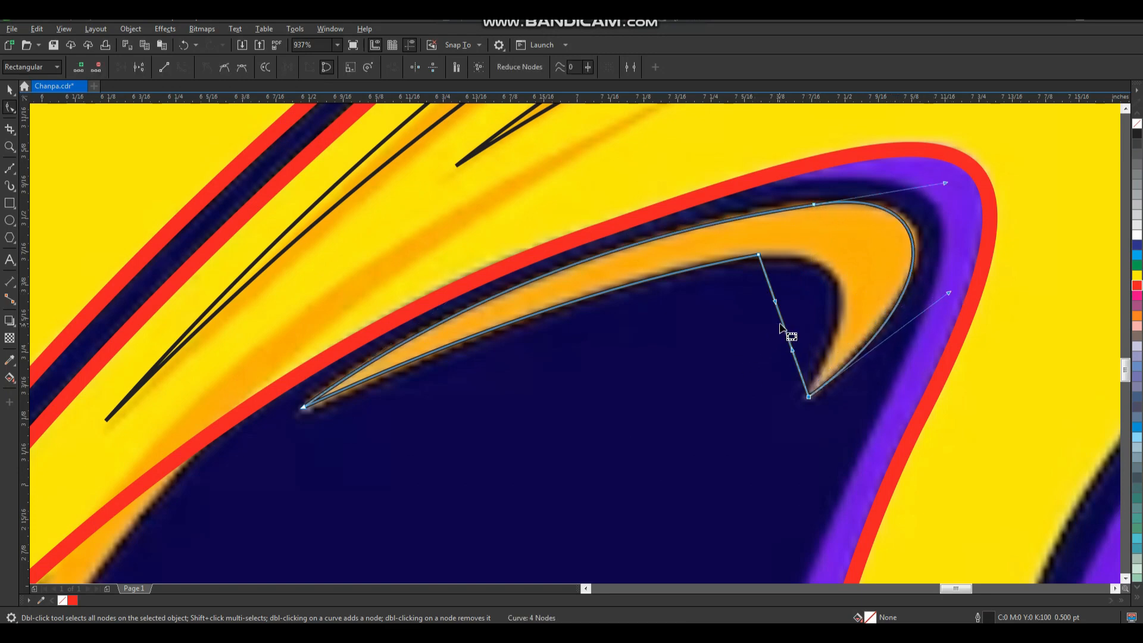
drag(784, 322, 835, 286)
click(759, 256)
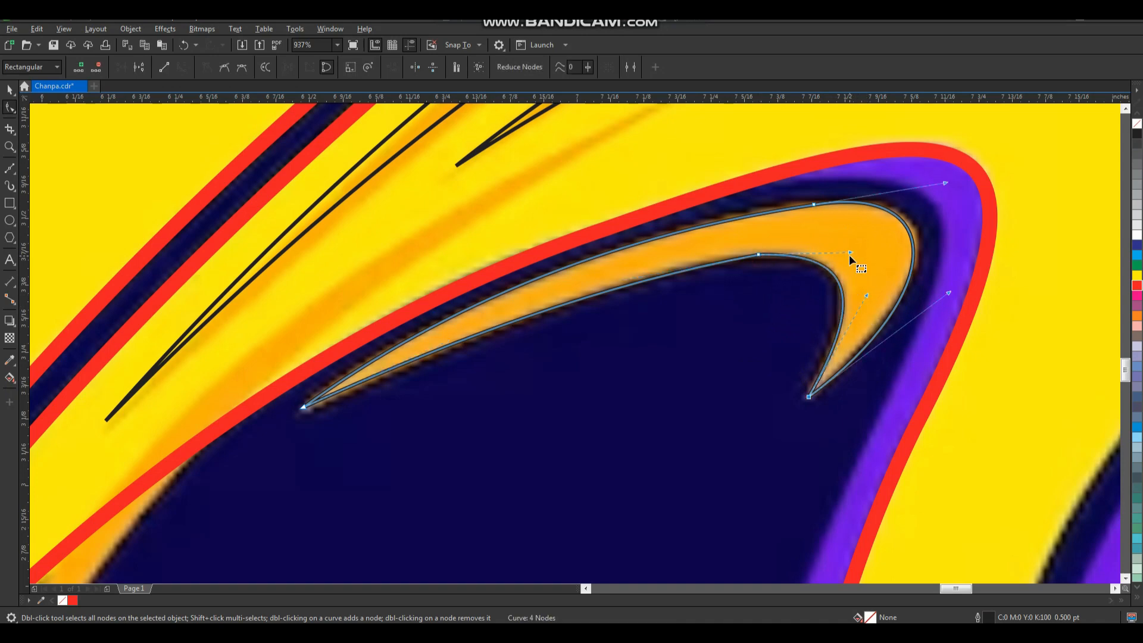
scroll(787, 304, down, 2)
scroll(785, 337, down, 2)
key(space)
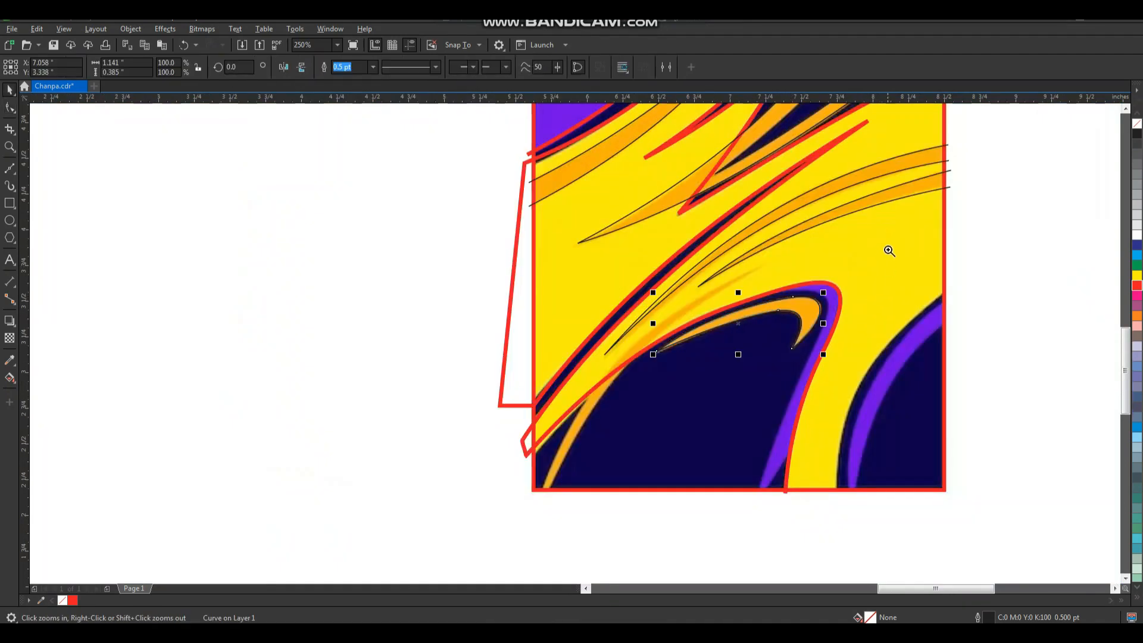
Draw a closed three-node Bezier outline around the lowest orange streak, its tip at the upper end and its base just below the frame.
scroll(683, 387, up, 2)
scroll(719, 321, down, 4)
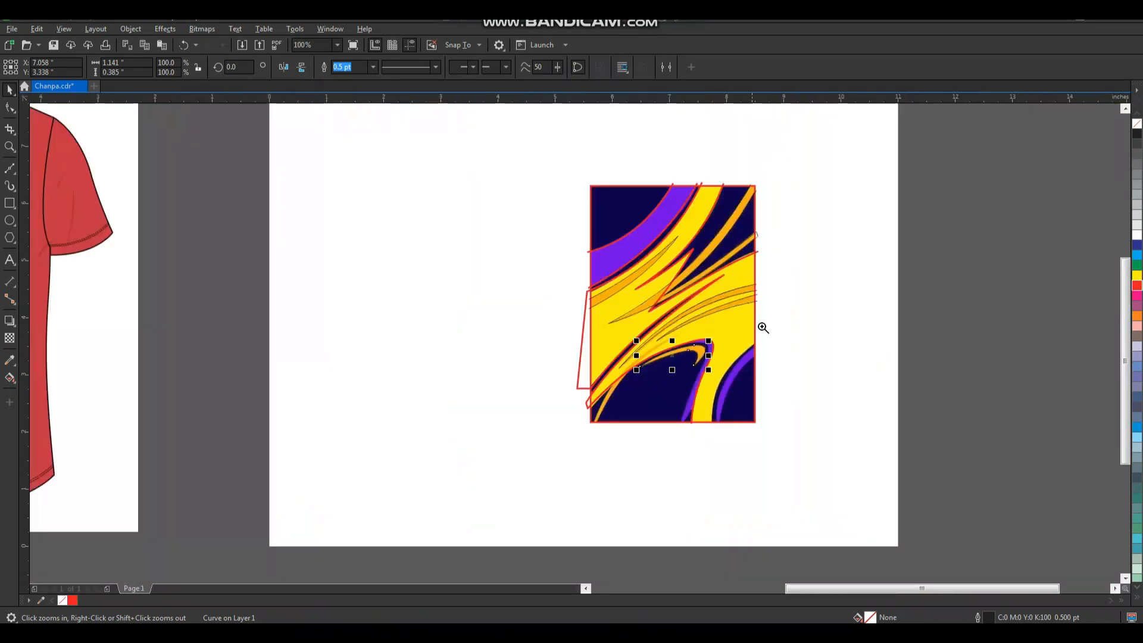
drag(542, 474, 541, 473)
click(621, 480)
key(F2)
drag(301, 464, 761, 144)
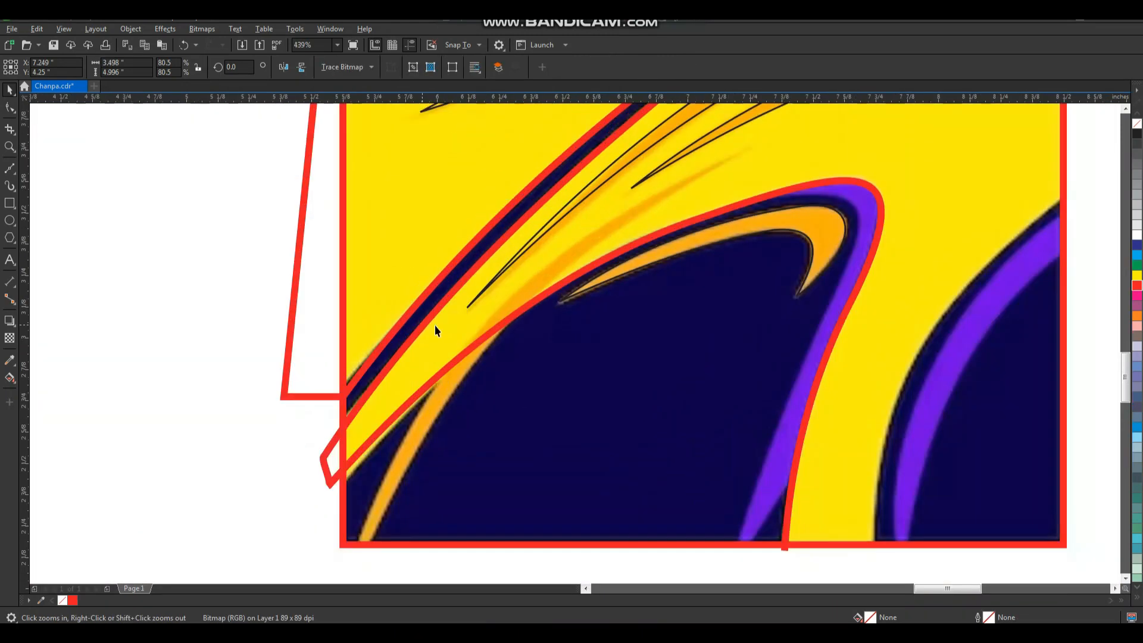
click(10, 167)
scroll(500, 347, down, 2)
key(F2)
drag(364, 214, 707, 513)
drag(413, 468, 421, 467)
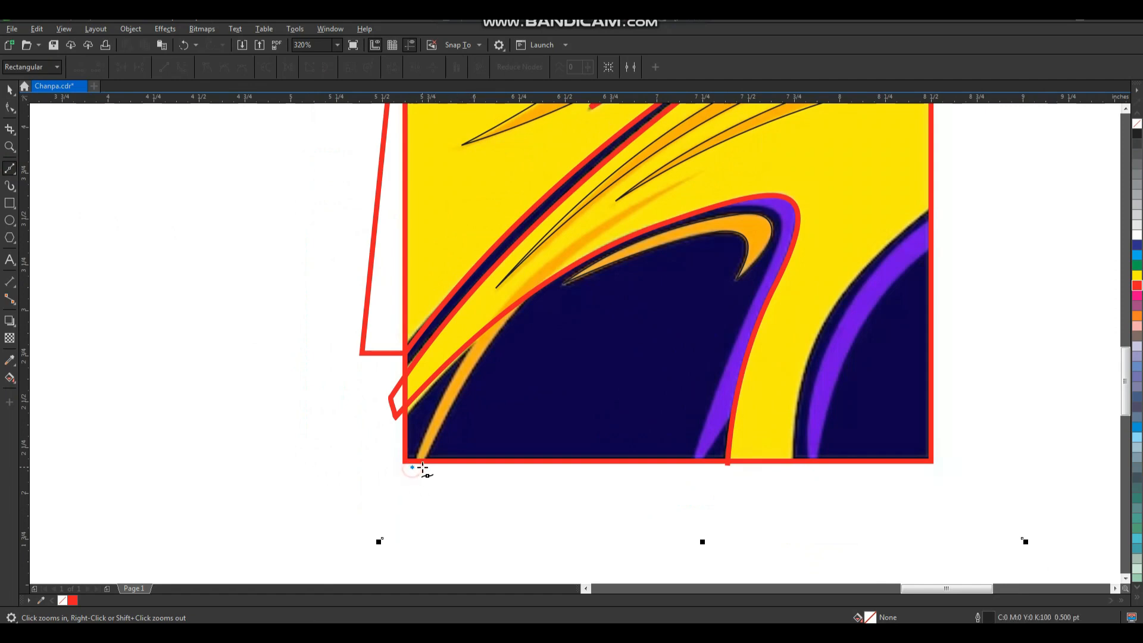
click(696, 177)
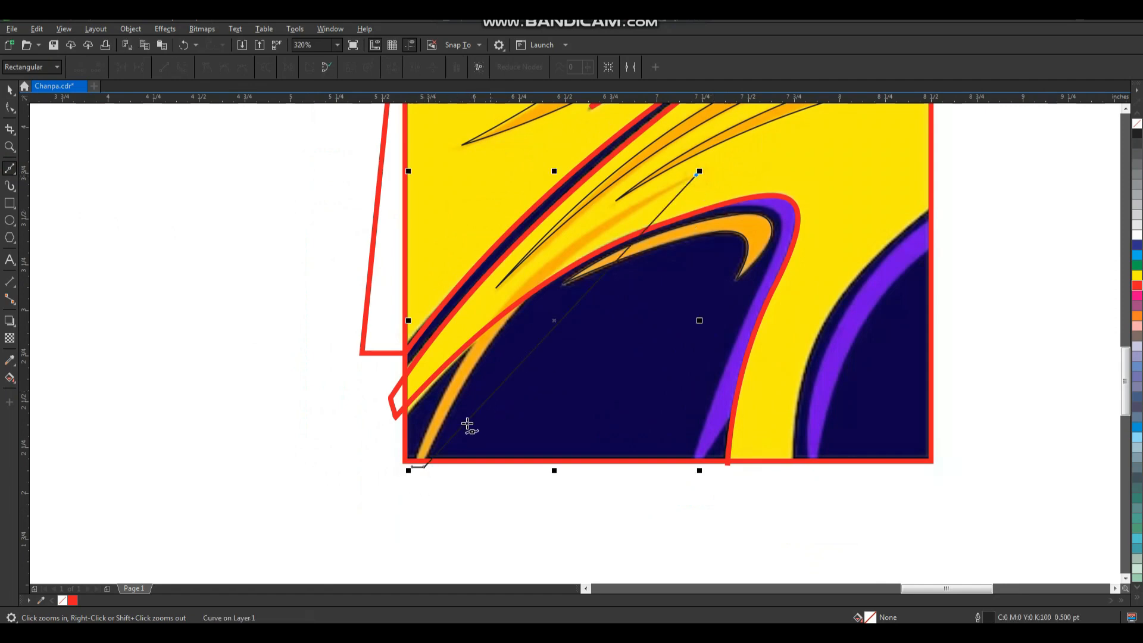
key(F10)
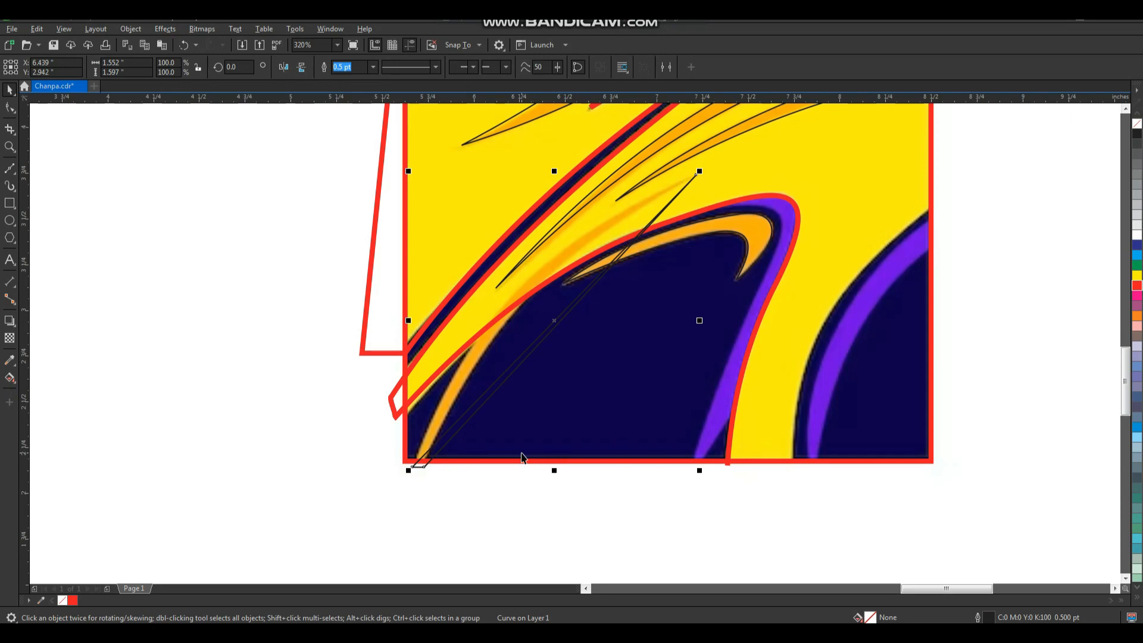
Convert the lowest streak's outline to curves and bend both long segments onto the streak's edges.
drag(373, 480, 763, 158)
click(182, 70)
key(F2)
drag(396, 170, 615, 416)
drag(685, 388, 619, 345)
mouse_move(677, 395)
mouse_down()
mouse_move(592, 351)
mouse_move(598, 338)
mouse_up()
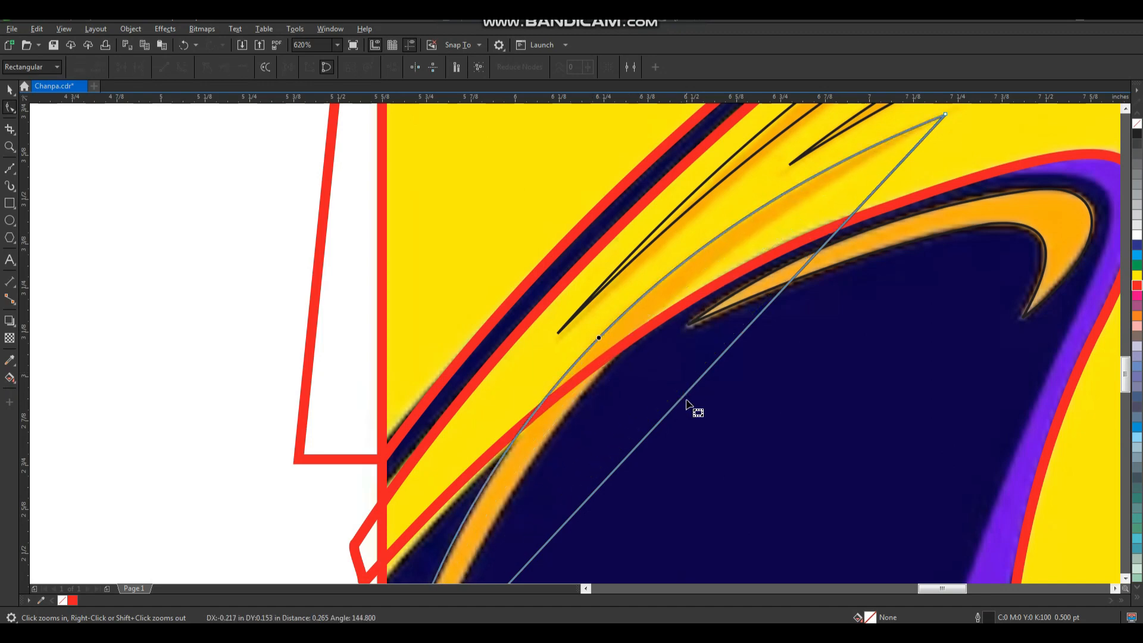
mouse_move(691, 393)
mouse_down()
mouse_move(635, 354)
mouse_move(639, 364)
mouse_up()
scroll(638, 364, down, 3)
key(space)
Draw a straight two-node Bezier line along the lower yellow band's right edge, from past the frame's side to below its base.
scroll(637, 386, down, 2)
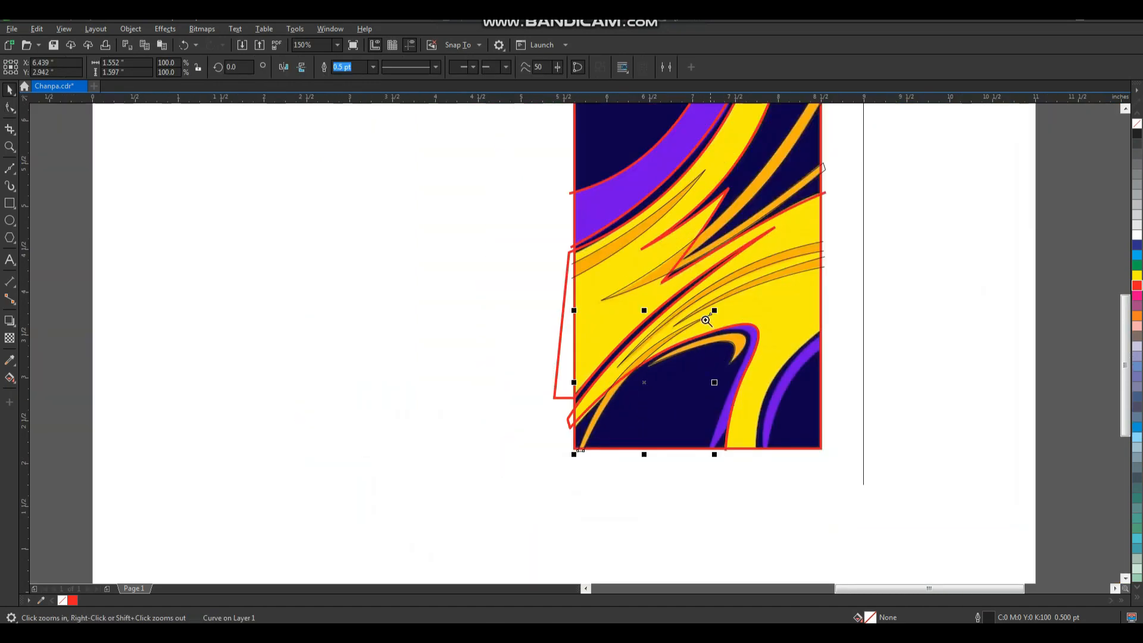
key(F2)
drag(773, 166, 367, 495)
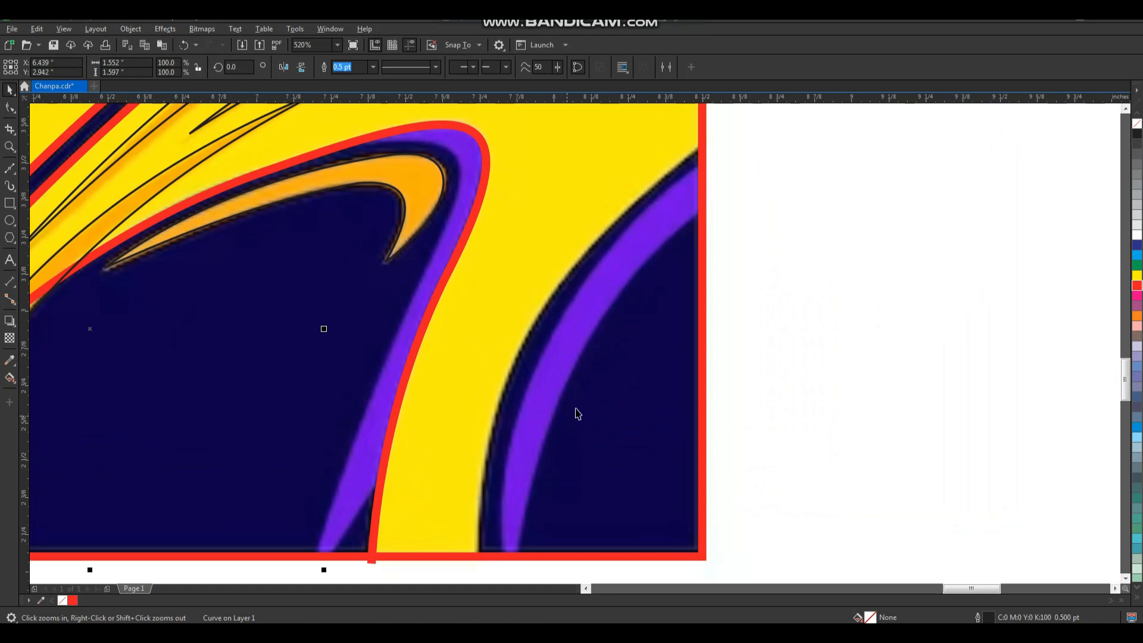
scroll(574, 405, down, 1)
key(F2)
scroll(602, 369, up, 1)
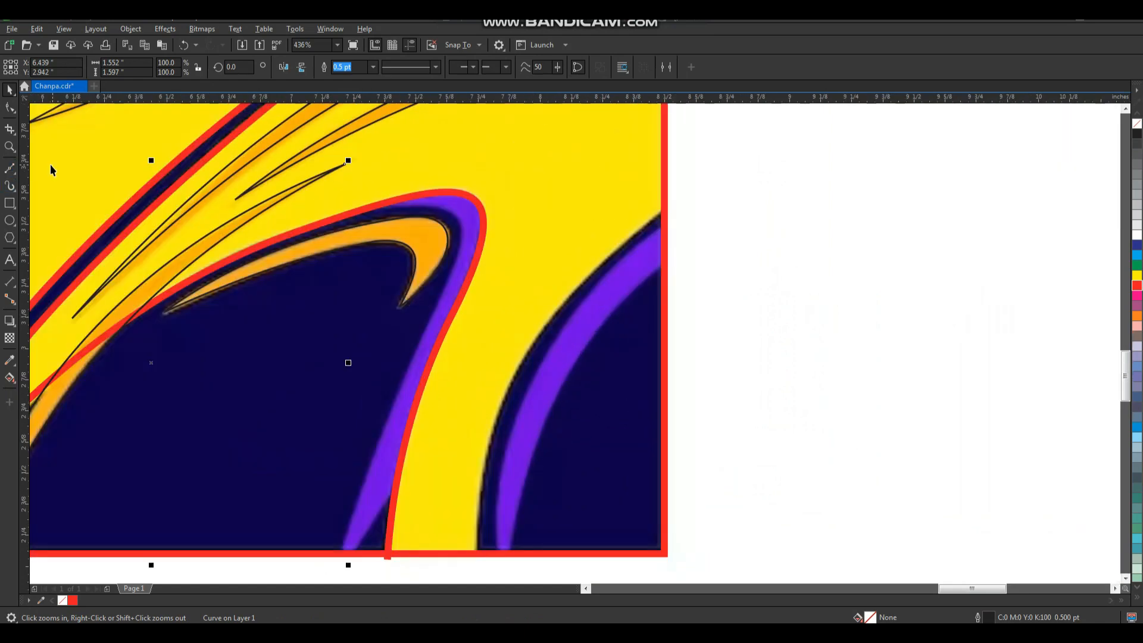
click(12, 169)
click(672, 205)
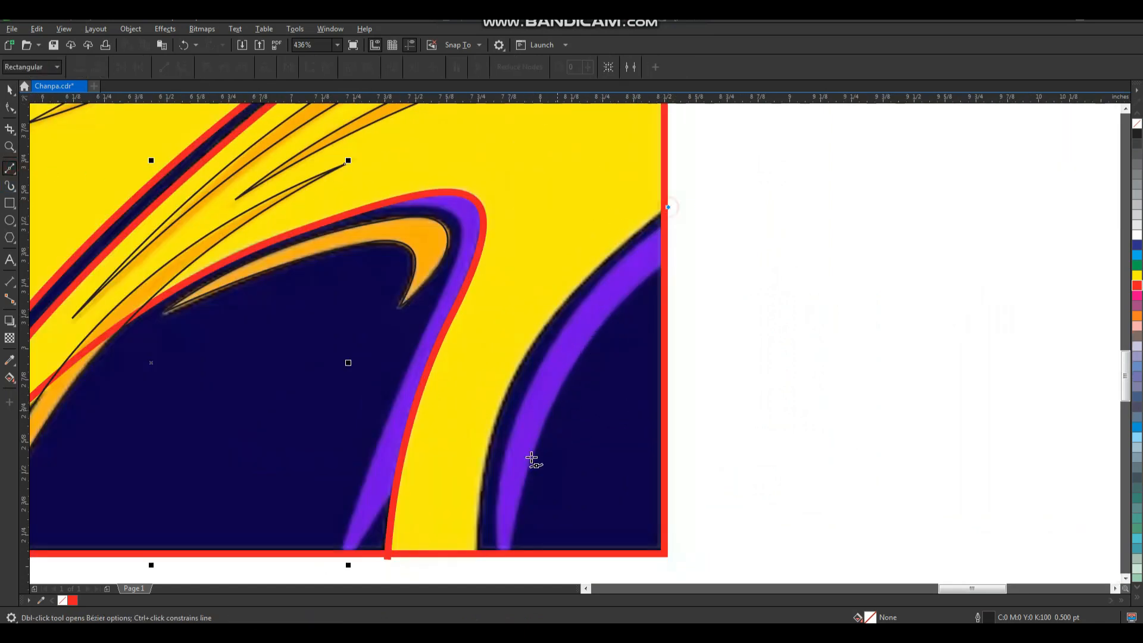
click(476, 563)
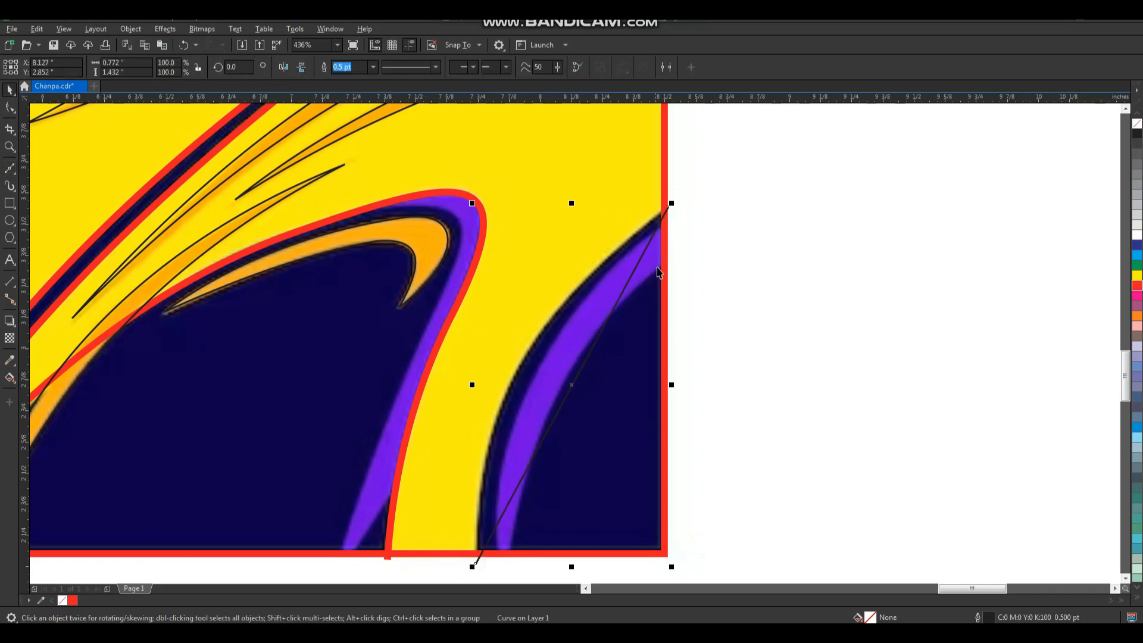
Convert the yellow band's edge line to a curve and bend it onto the band's edge.
key(F10)
scroll(396, 288, down, 1)
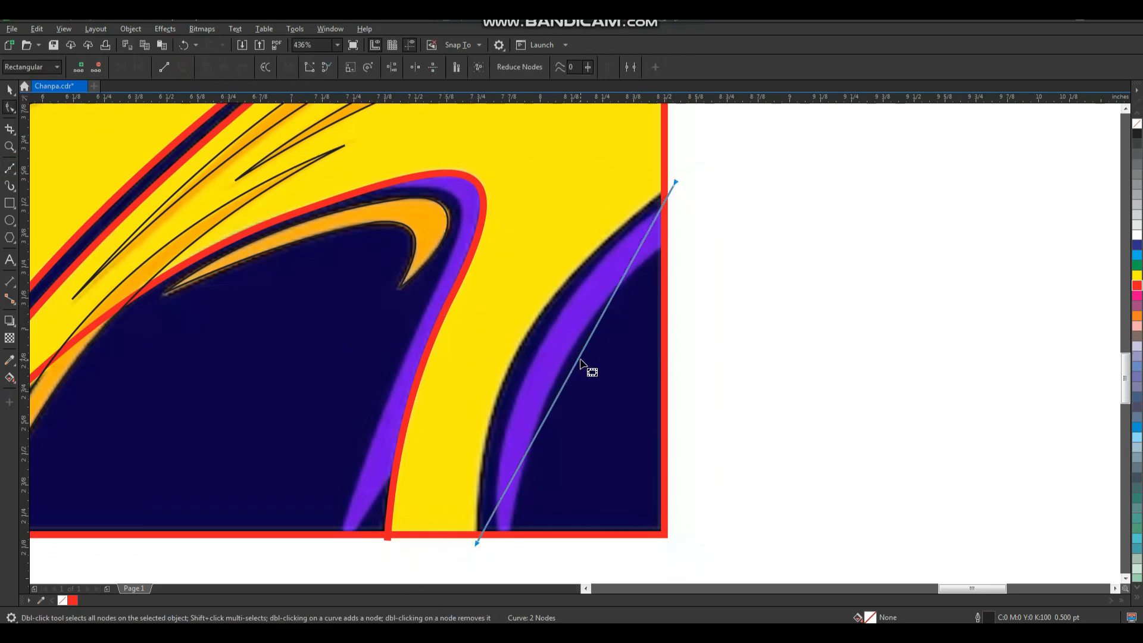
mouse_move(544, 348)
mouse_down()
mouse_move(524, 345)
mouse_move(554, 350)
mouse_up()
key(space)
Give the two long streak outlines, the lowest streak outline and the yellow band's edge curve a 2 pt red outline.
scroll(584, 346, down, 2)
key(F2)
drag(676, 236, 349, 483)
scroll(484, 300, down, 2)
key(F2)
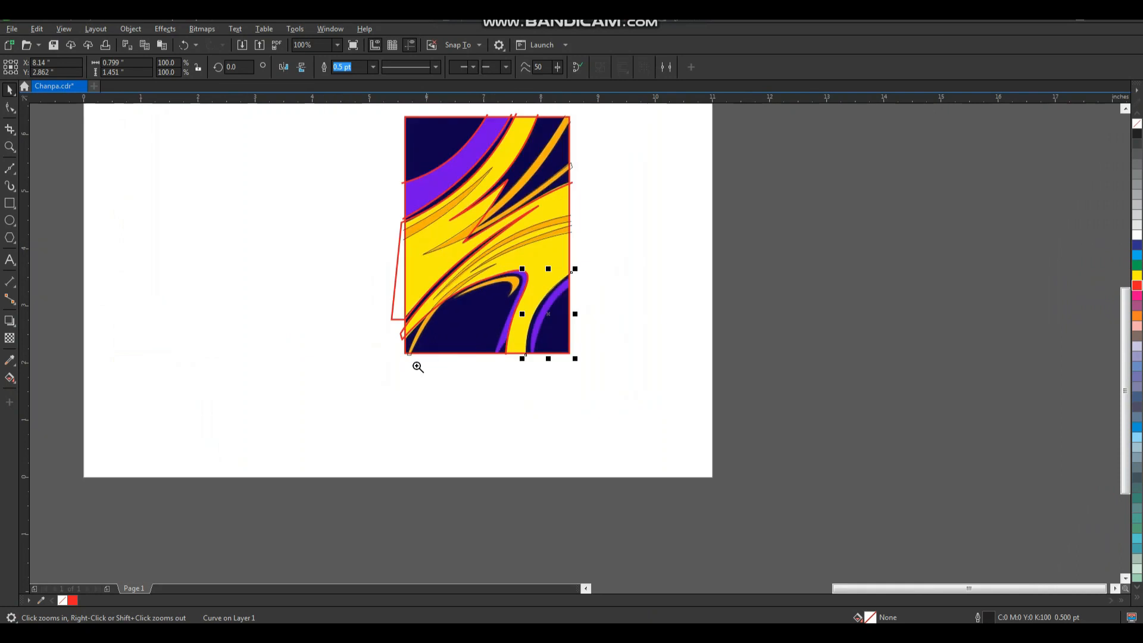
drag(347, 381, 665, 156)
shift+click(509, 354)
shift+click(588, 295)
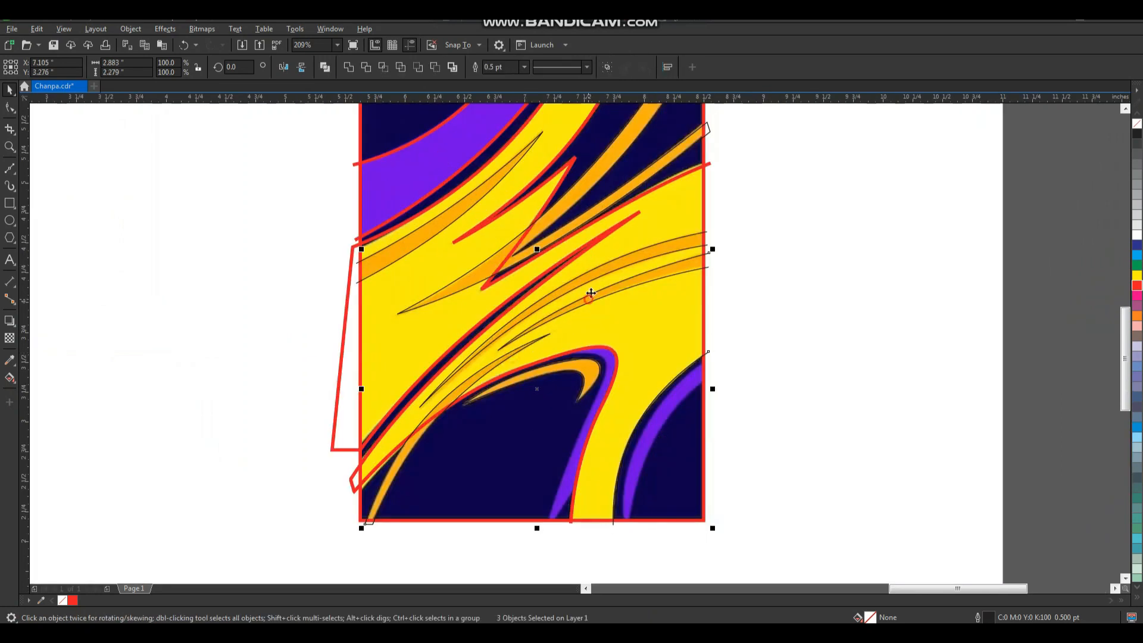
shift+click(613, 262)
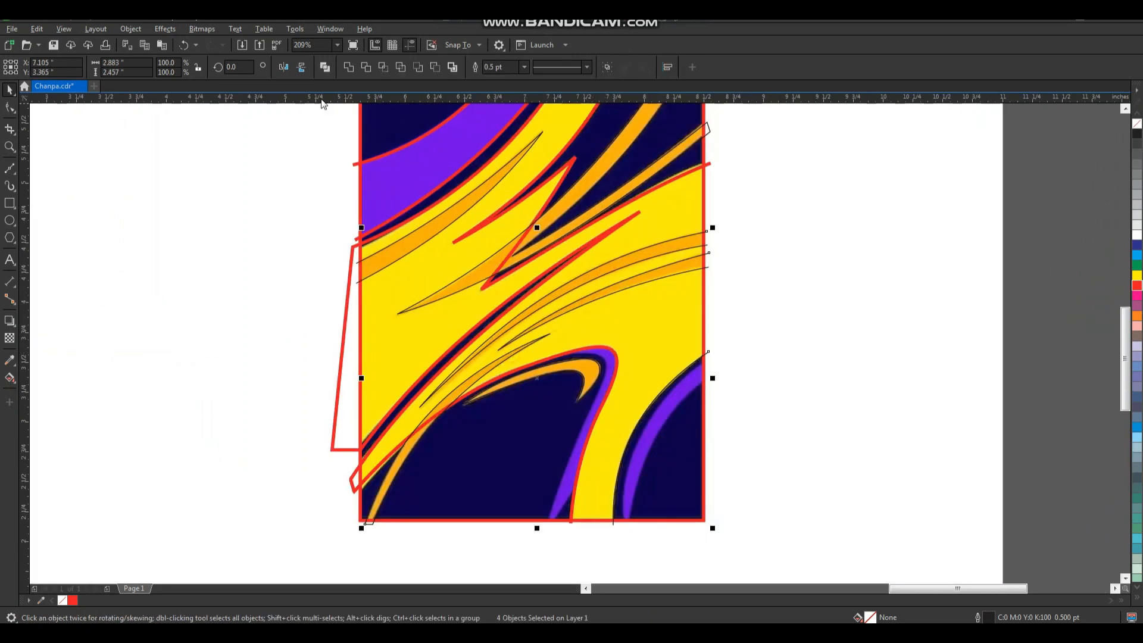
click(523, 69)
click(513, 134)
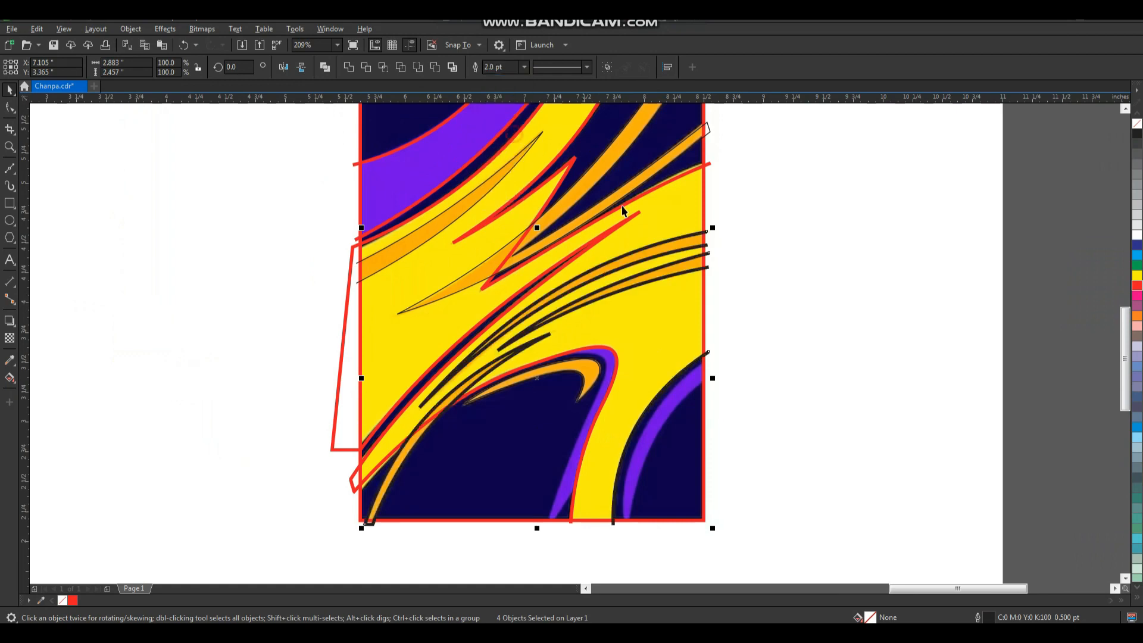
right_click(1136, 288)
click(969, 322)
Thicken the outlines of the two upper thin-lined orange streaks and colour them red like the other tracings.
scroll(774, 363, down, 3)
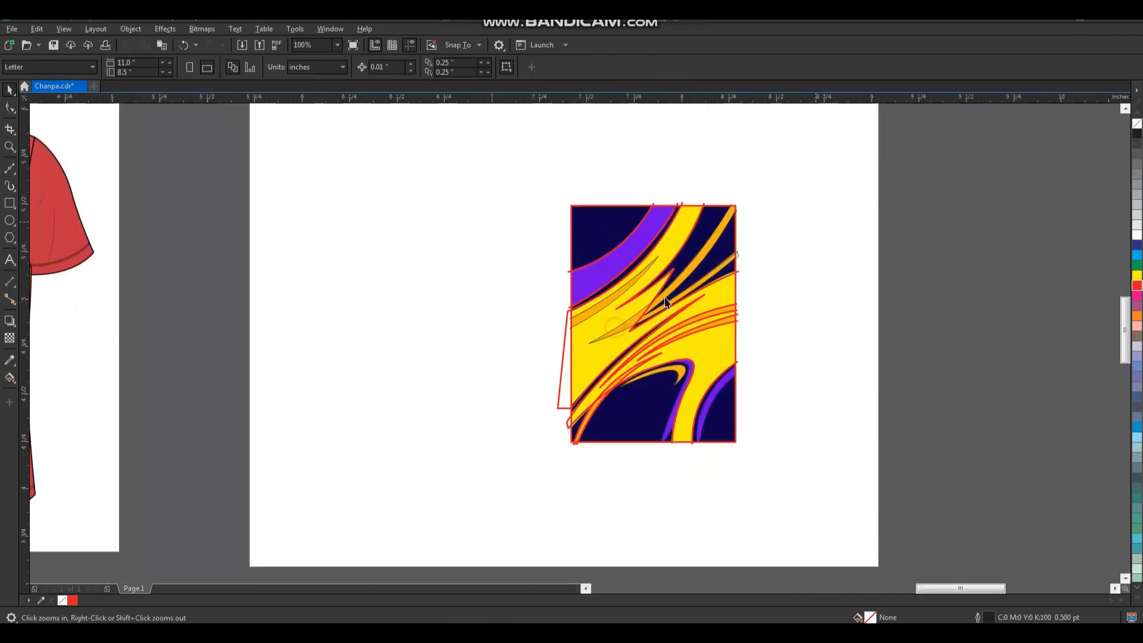
scroll(718, 273, up, 5)
drag(421, 313, 438, 314)
key(ctrl+z)
shift+click(597, 289)
drag(597, 288, 613, 302)
key(ctrl+z)
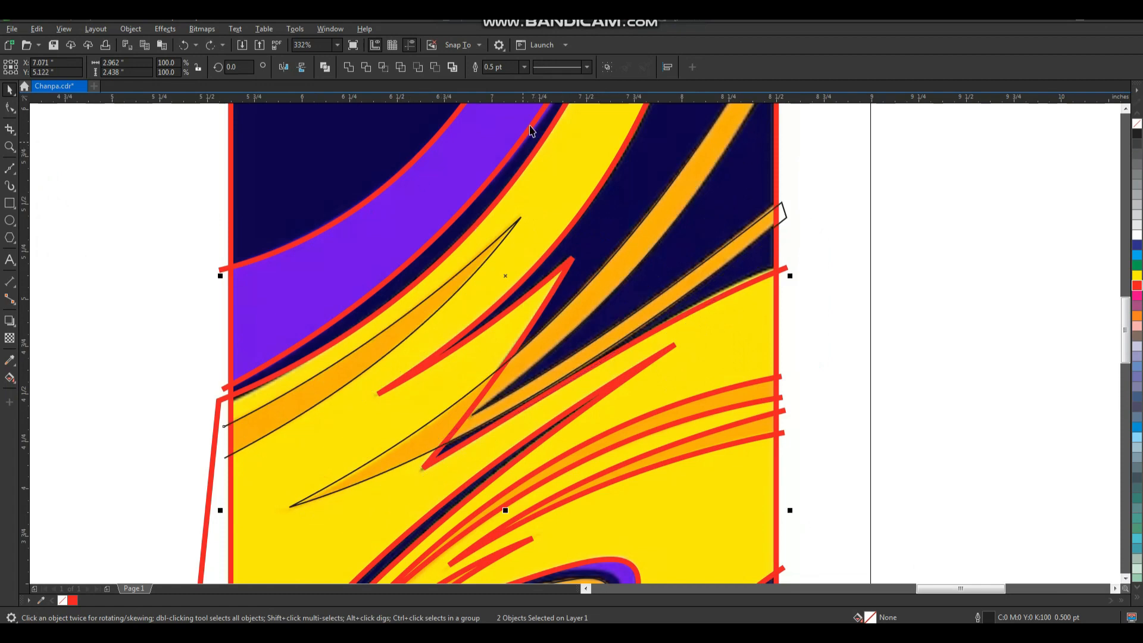
click(525, 68)
click(512, 124)
right_click(1137, 286)
scroll(657, 366, down, 2)
click(785, 293)
Draw an open four-node Bezier line around the purple arc in the lower-right corner, with both ends past the frame's right edge.
key(z)
drag(797, 201, 431, 569)
drag(761, 366, 500, 582)
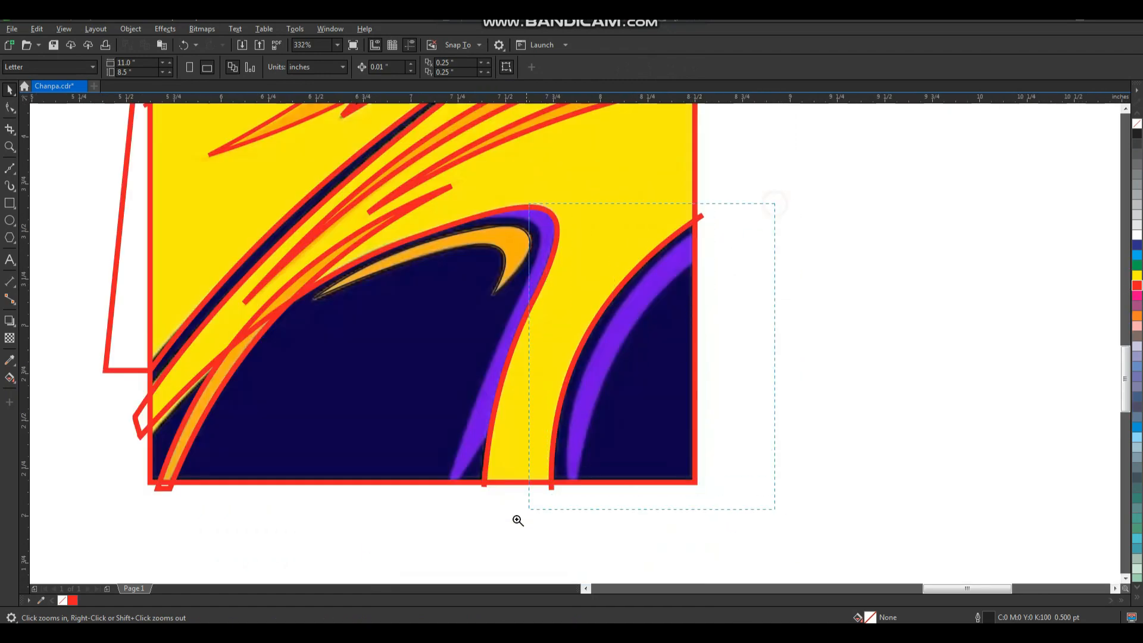
drag(536, 506, 479, 527)
click(7, 170)
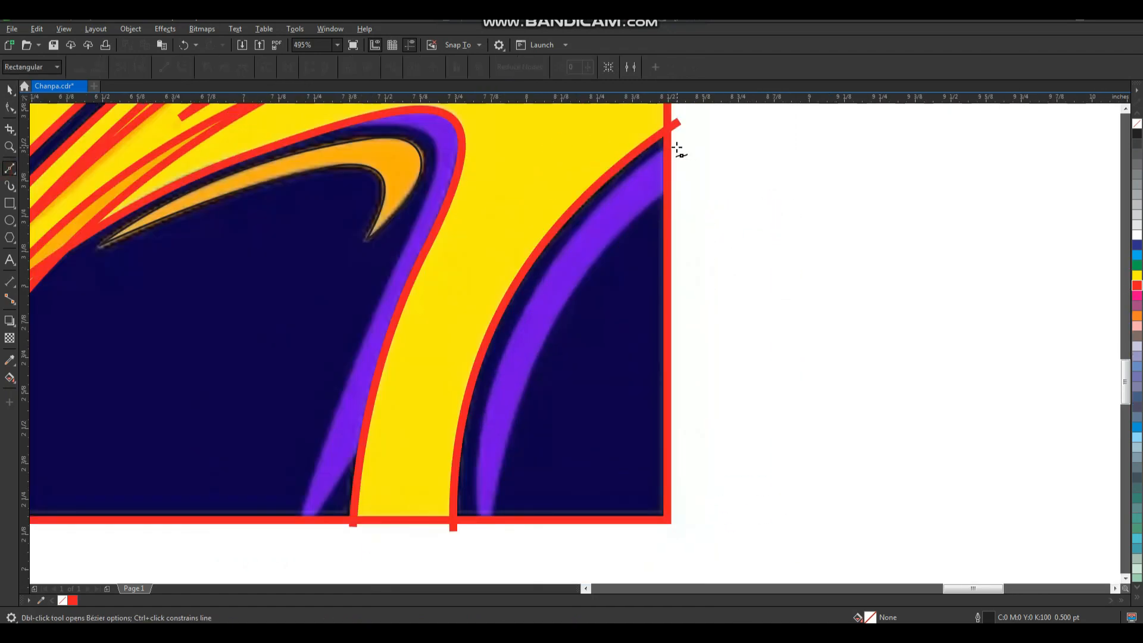
click(479, 528)
click(678, 145)
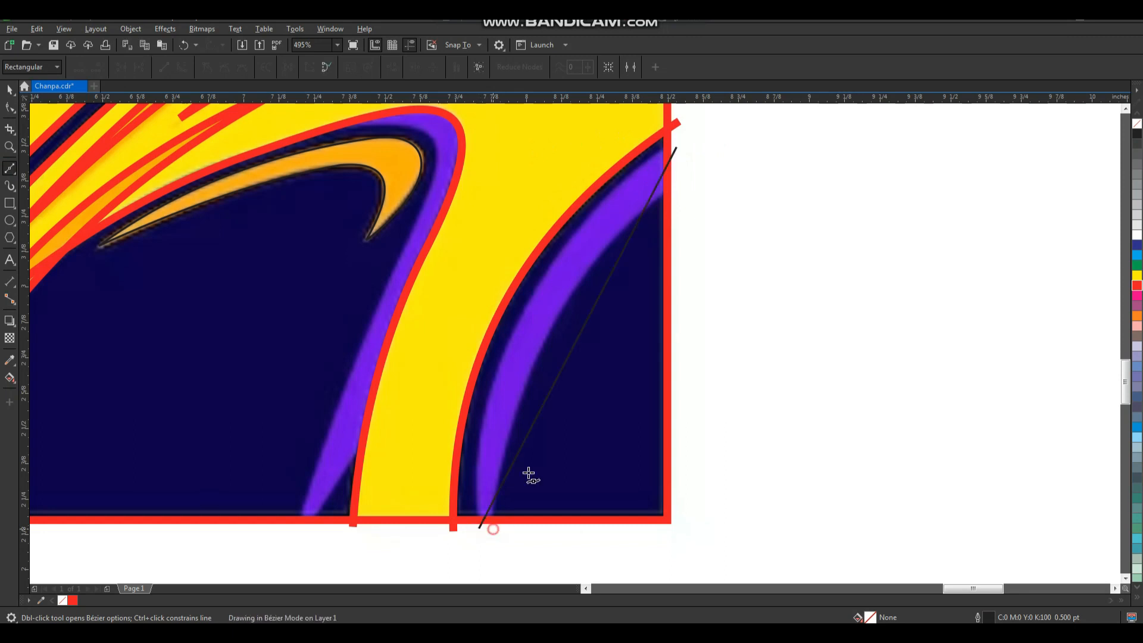
click(678, 194)
Convert the purple arc's outline to curves and bend both long segments onto the arc's edges.
key(F10)
click(182, 67)
drag(574, 345, 522, 315)
drag(598, 341, 558, 319)
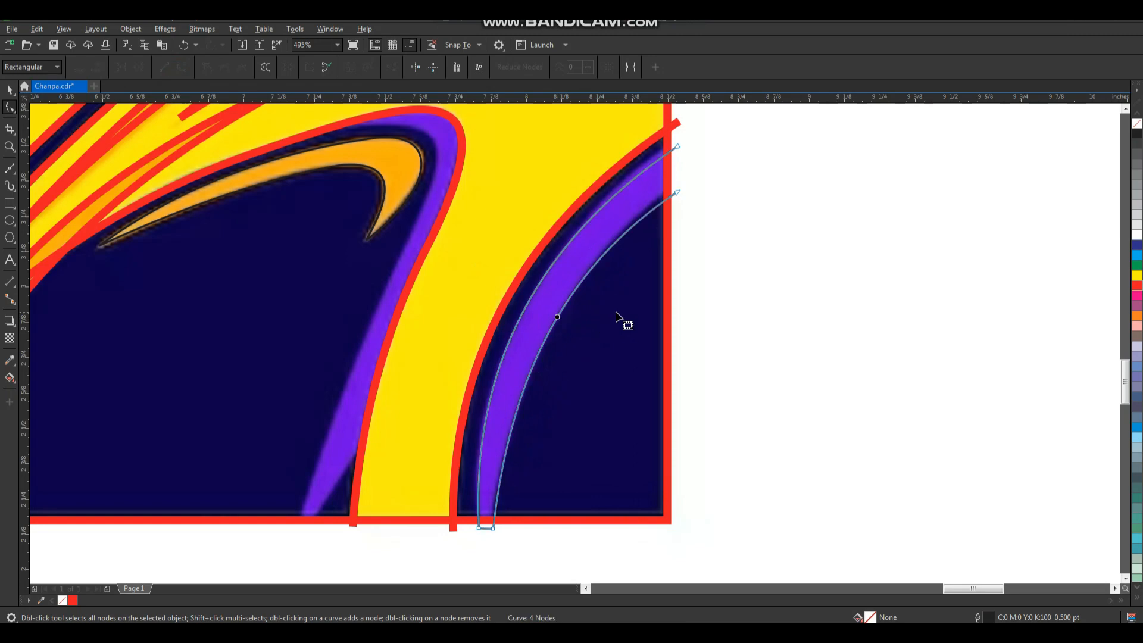
Give the purple arc's outline a 2 pt red line.
key(space)
click(373, 68)
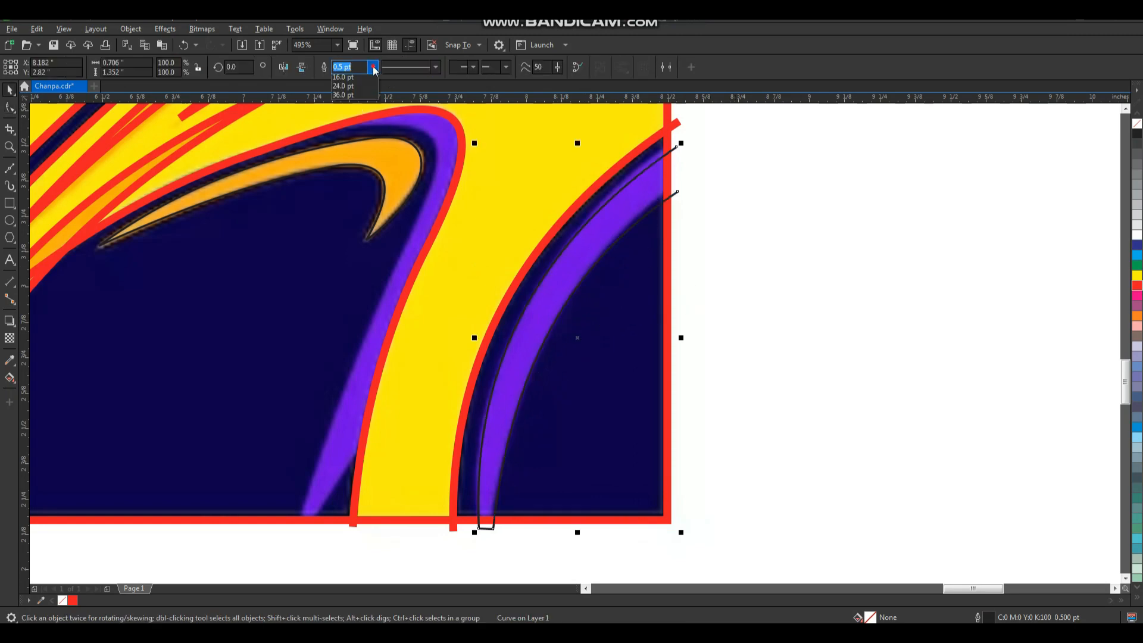
click(366, 134)
right_click(1138, 289)
click(962, 317)
Draw an open five-node Bezier line along the inner edge of the purple band around the hump, passing around its pointed lower end.
scroll(686, 355, down, 1)
key(F2)
drag(444, 201, 611, 455)
click(10, 169)
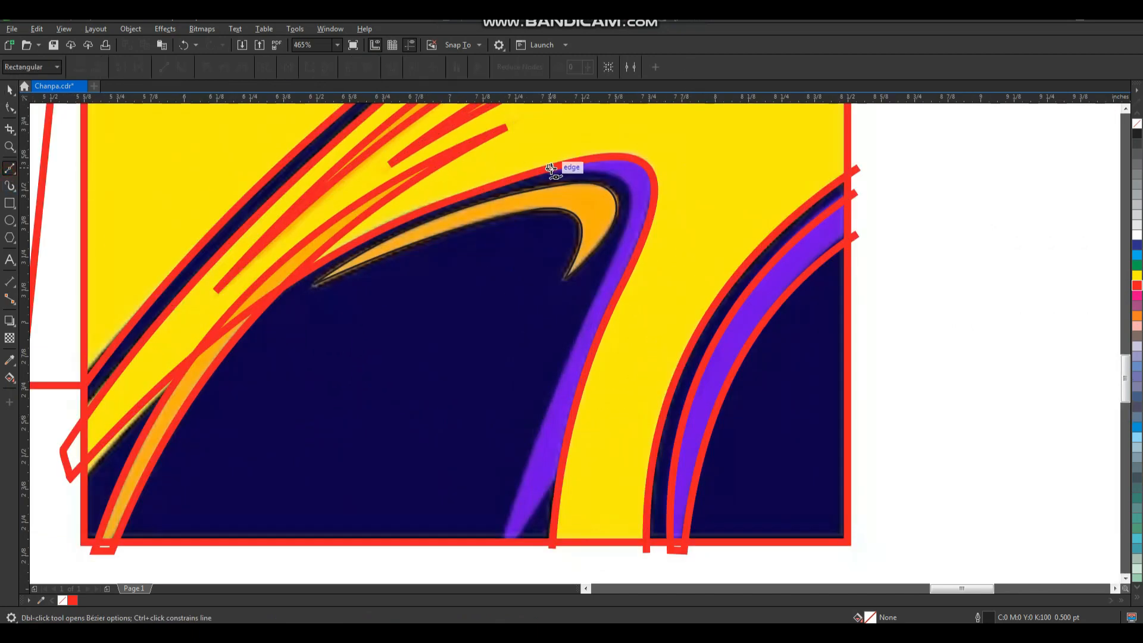
click(624, 238)
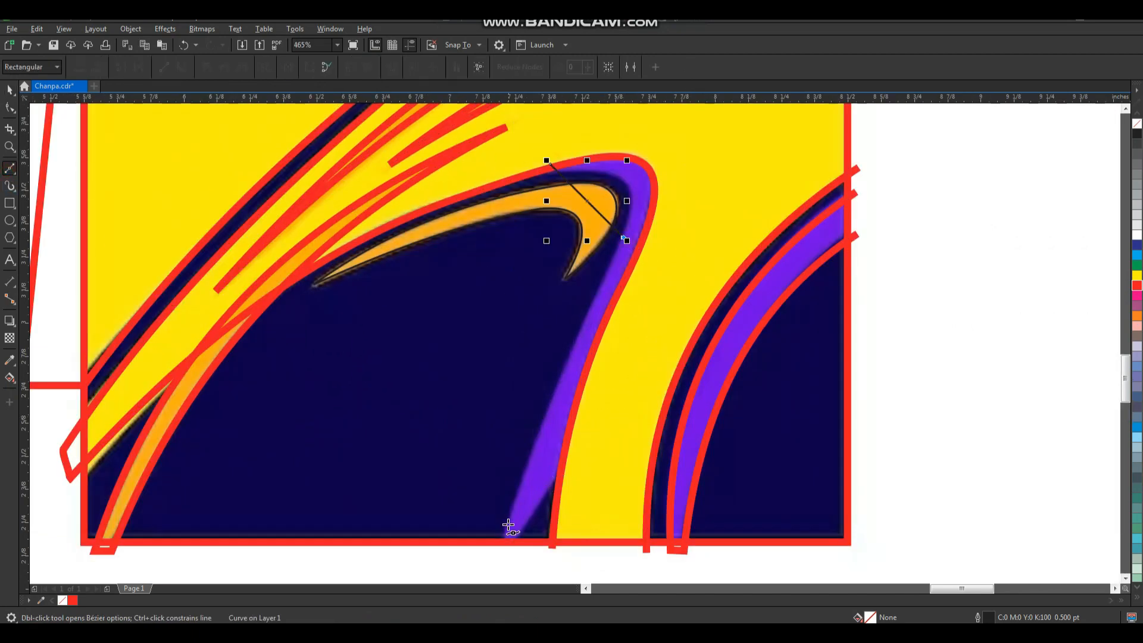
click(501, 547)
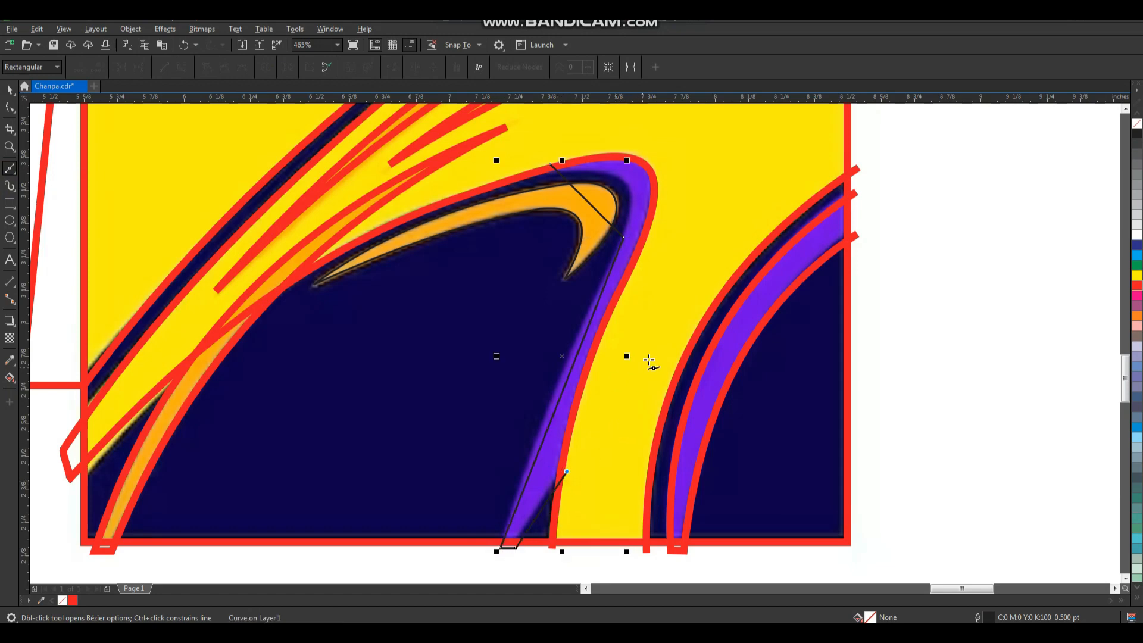
Convert the purple band's line to curves and bend its segments onto the band's inner edge, bend and lower tip.
key(F10)
drag(450, 125, 623, 470)
key(F2)
drag(522, 127, 662, 292)
drag(563, 323, 668, 276)
scroll(639, 290, down, 5)
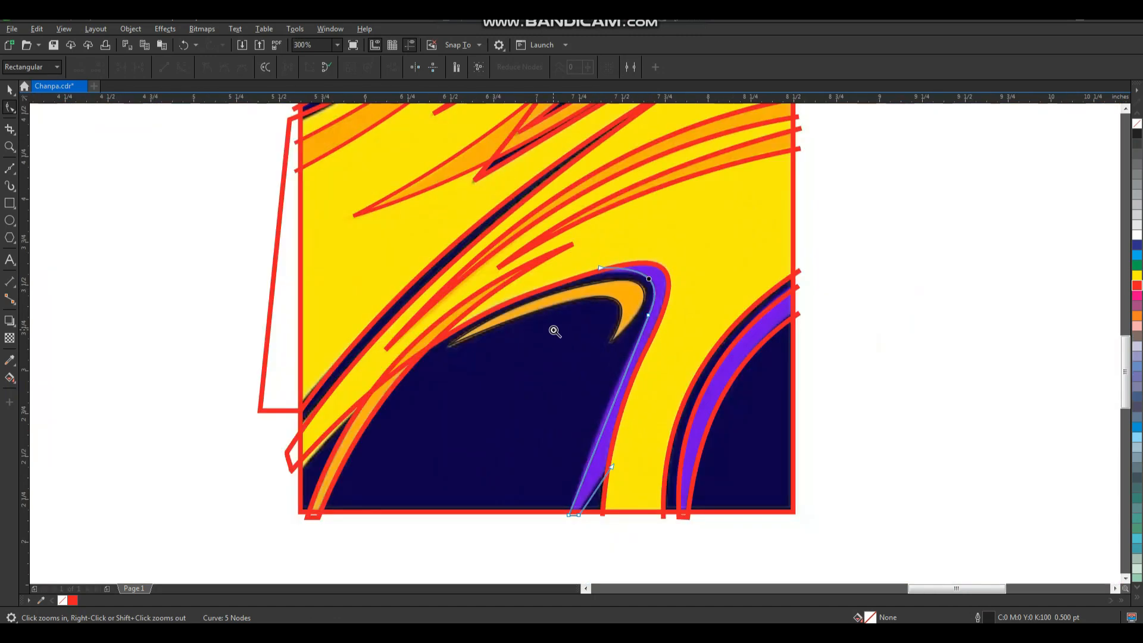
scroll(629, 391, up, 5)
drag(638, 387, 660, 499)
scroll(622, 385, down, 2)
key(F2)
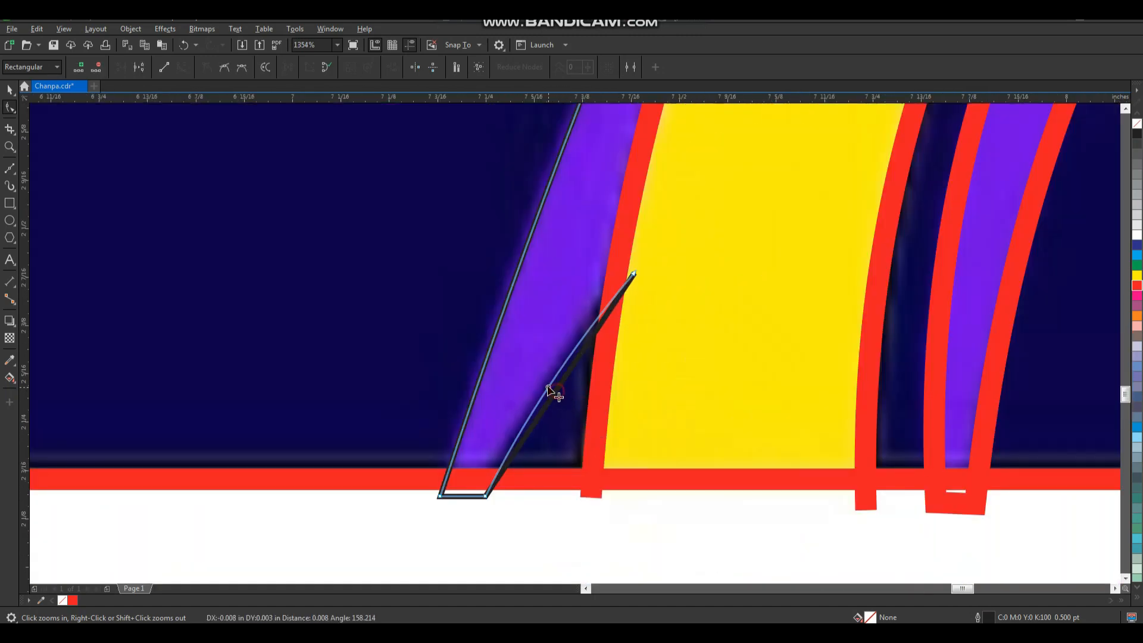
scroll(560, 397, down, 4)
Give the purple band's curve a 2 pt red outline.
key(space)
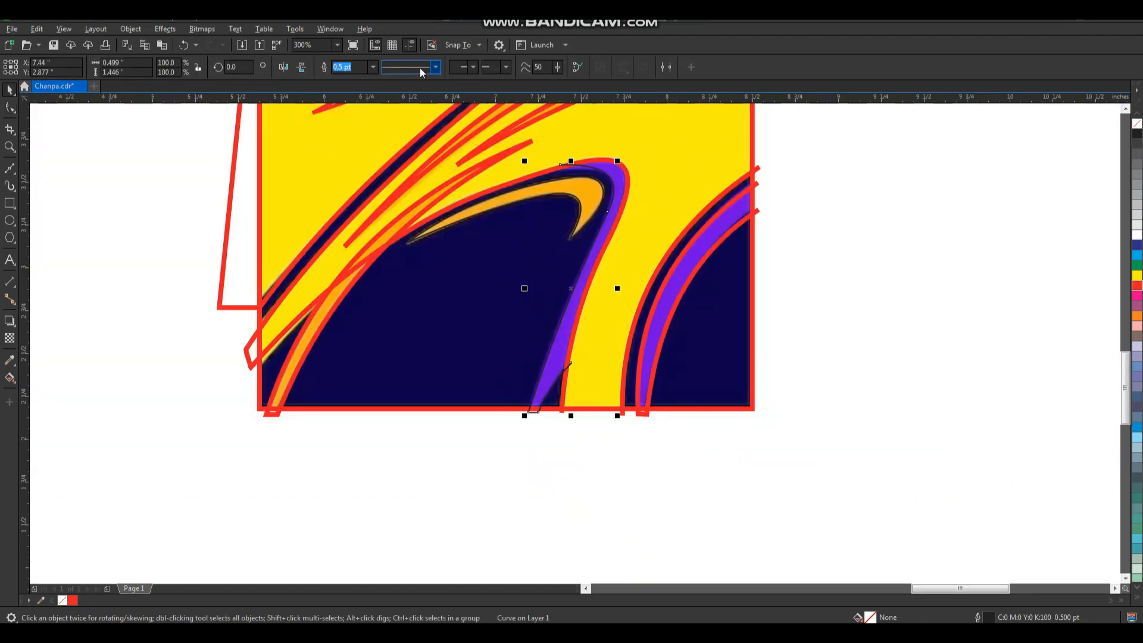
click(373, 67)
click(351, 125)
key(F2)
drag(529, 149, 627, 277)
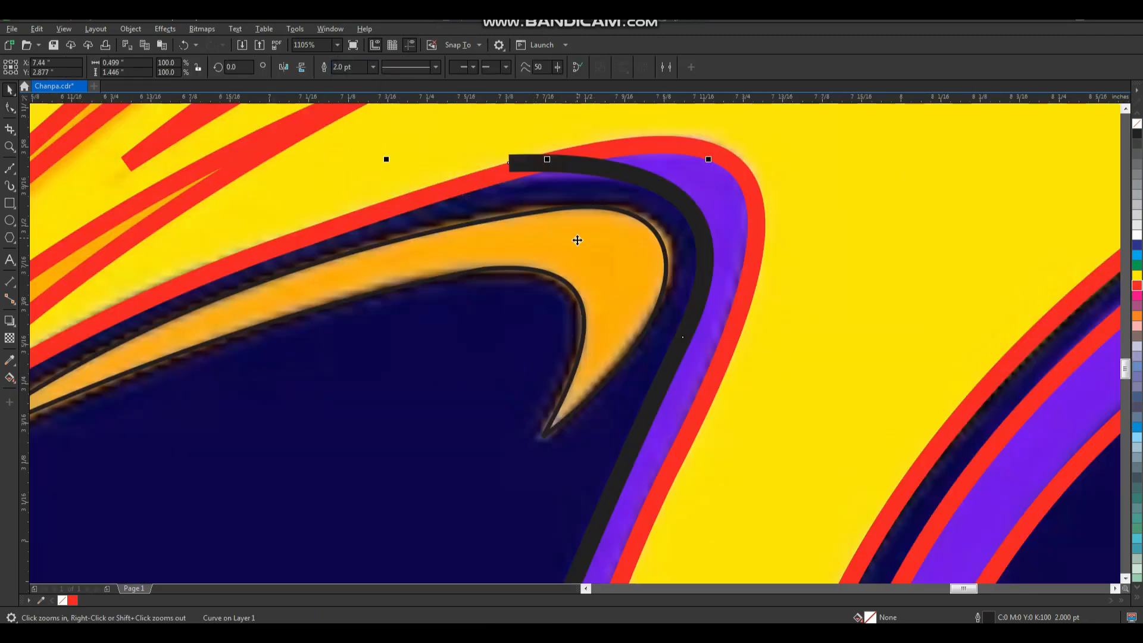
right_click(1136, 286)
key(space)
Give the orange hook's curve inside the hump a 2 pt red outline.
click(654, 273)
scroll(427, 364, down, 2)
click(398, 292)
drag(411, 288, 413, 301)
key(ctrl+z)
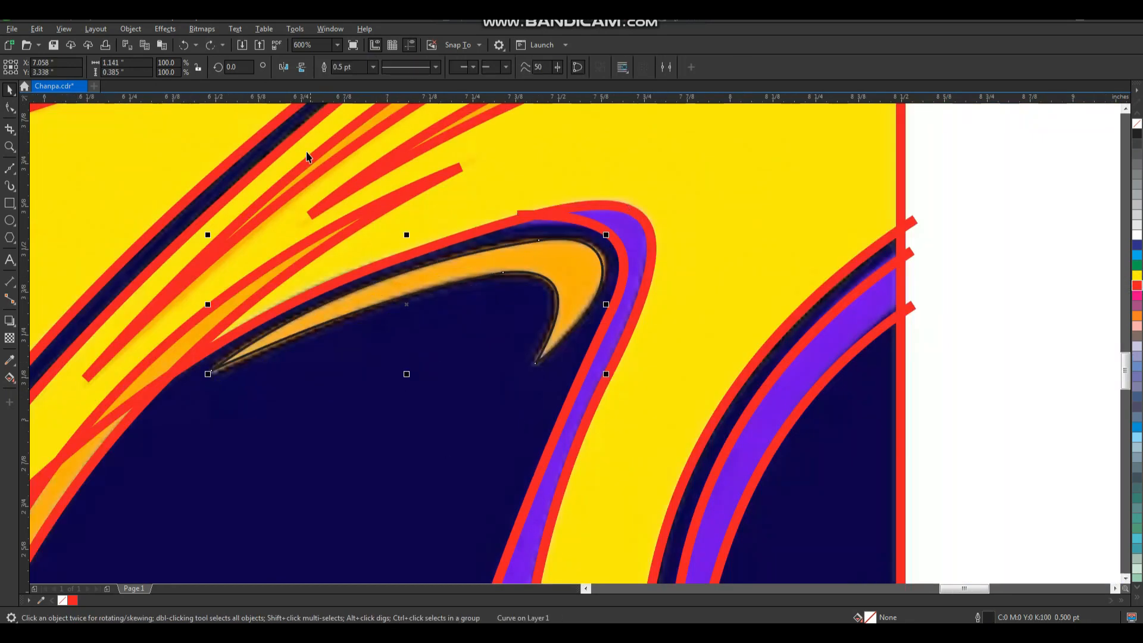
click(373, 68)
click(357, 132)
key(F2)
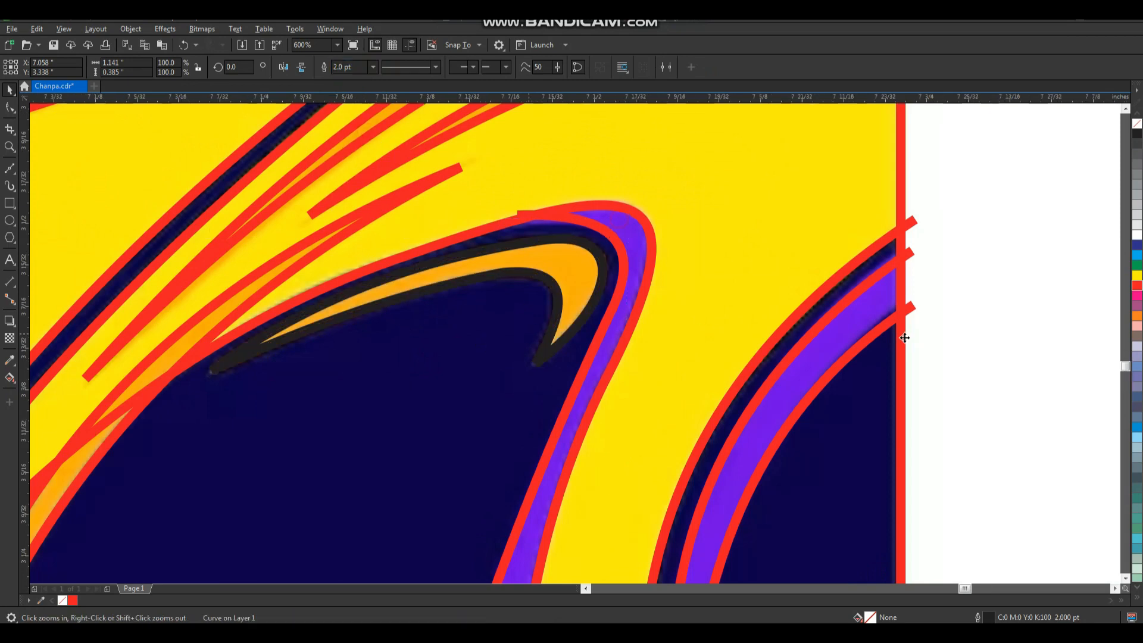
right_click(1138, 289)
key(F3)
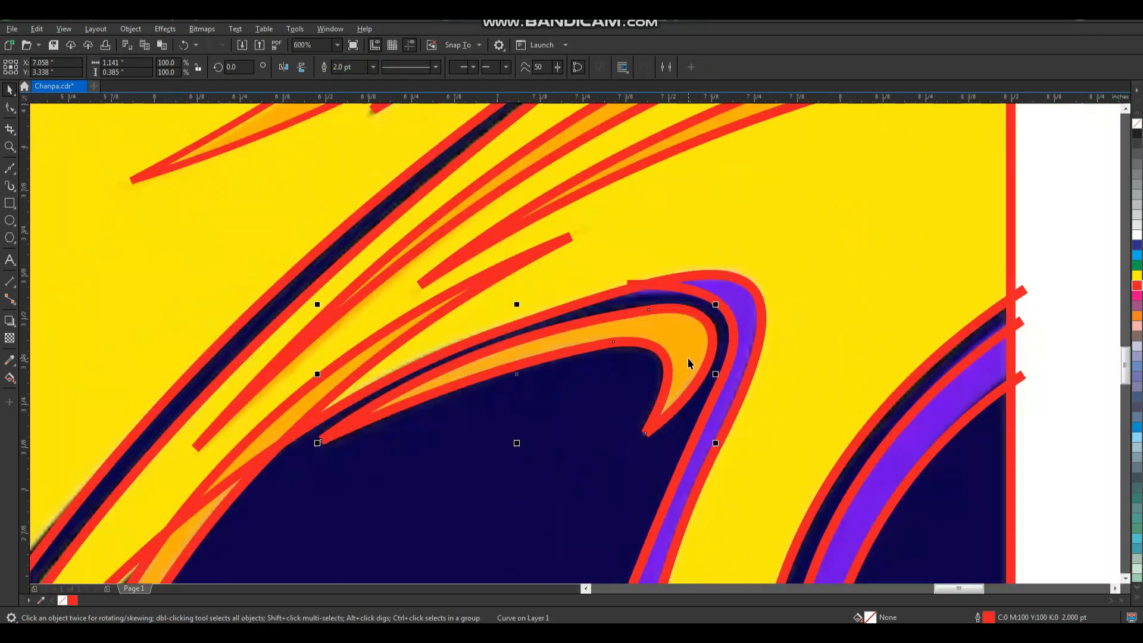
Inspect the traced red outlines across the whole pattern, from the hump to the upper bands.
key(F3)
click(834, 309)
key(F2)
drag(525, 361, 889, 122)
key(F3)
key(F2)
drag(748, 169, 360, 549)
drag(554, 186, 536, 184)
key(ctrl+z)
click(751, 201)
key(F2)
drag(464, 347, 697, 564)
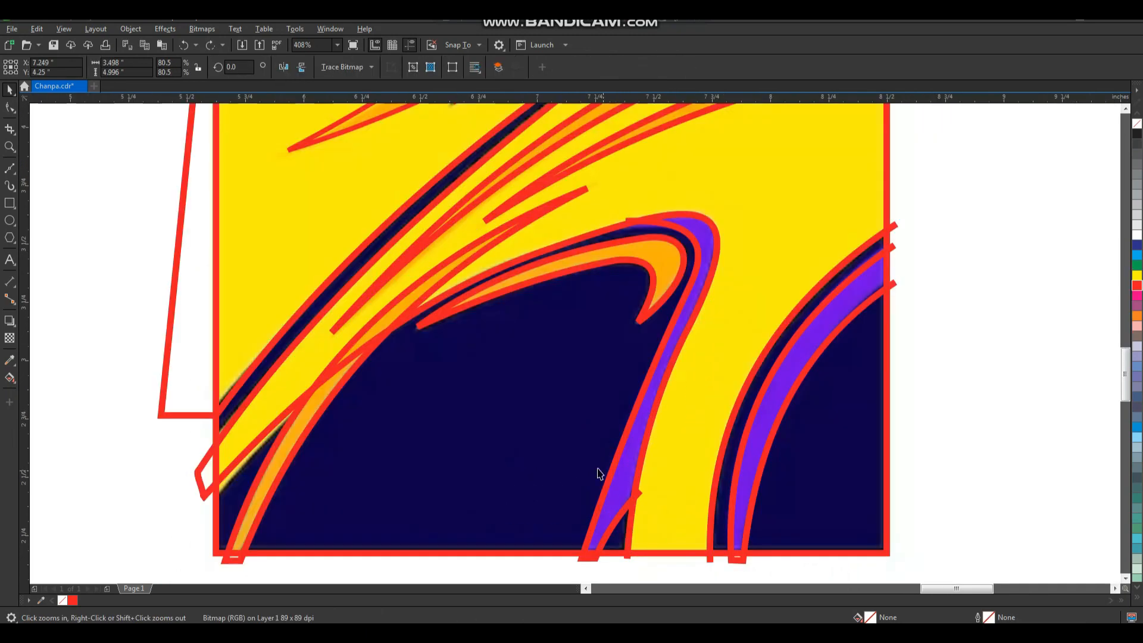
key(F3)
drag(491, 224, 613, 365)
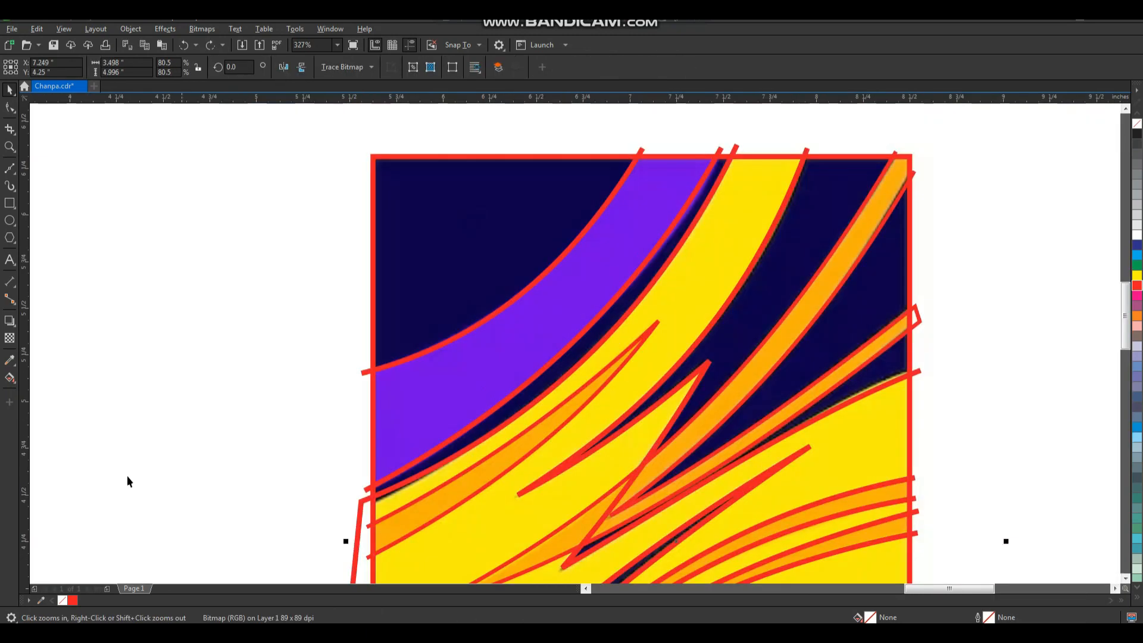
Use Smart Fill to create filled shapes for the upper purple band and the connected yellow area.
click(14, 381)
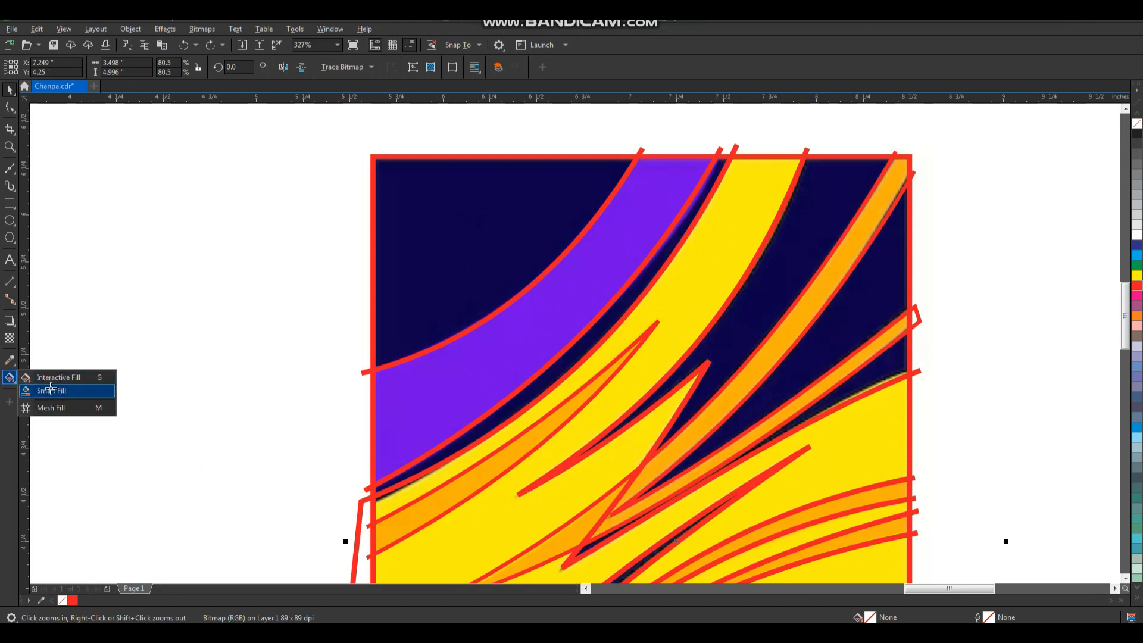
click(48, 391)
click(545, 319)
scroll(548, 309, down, 2)
key(F2)
drag(475, 228, 681, 462)
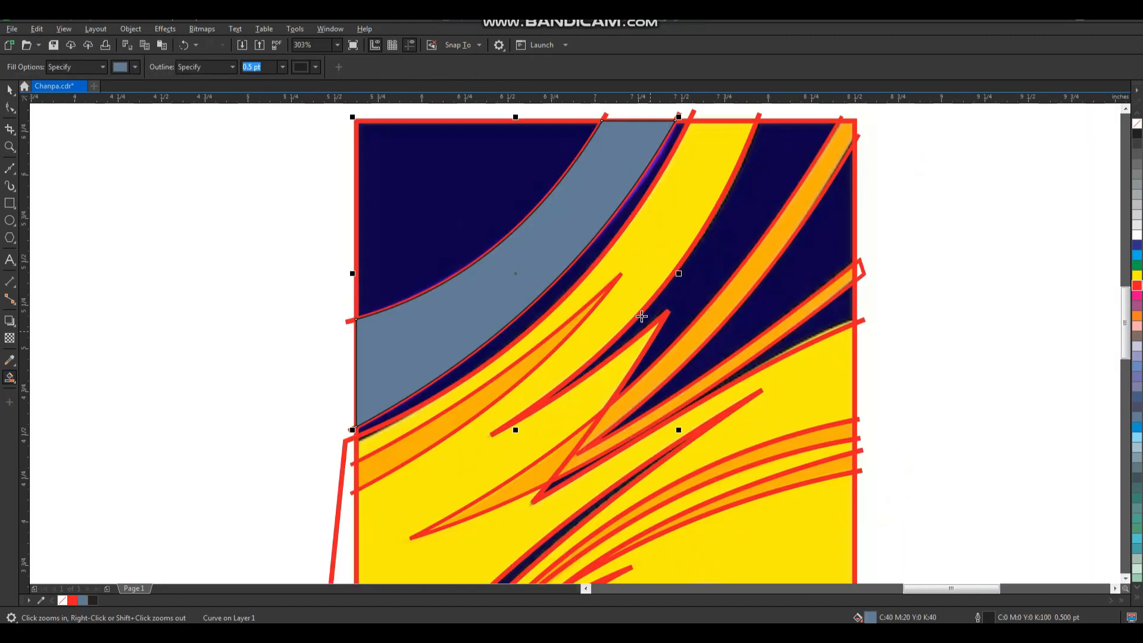
click(644, 269)
Smart-fill the lower-right purple arc and the purple band around the hump.
key(F3)
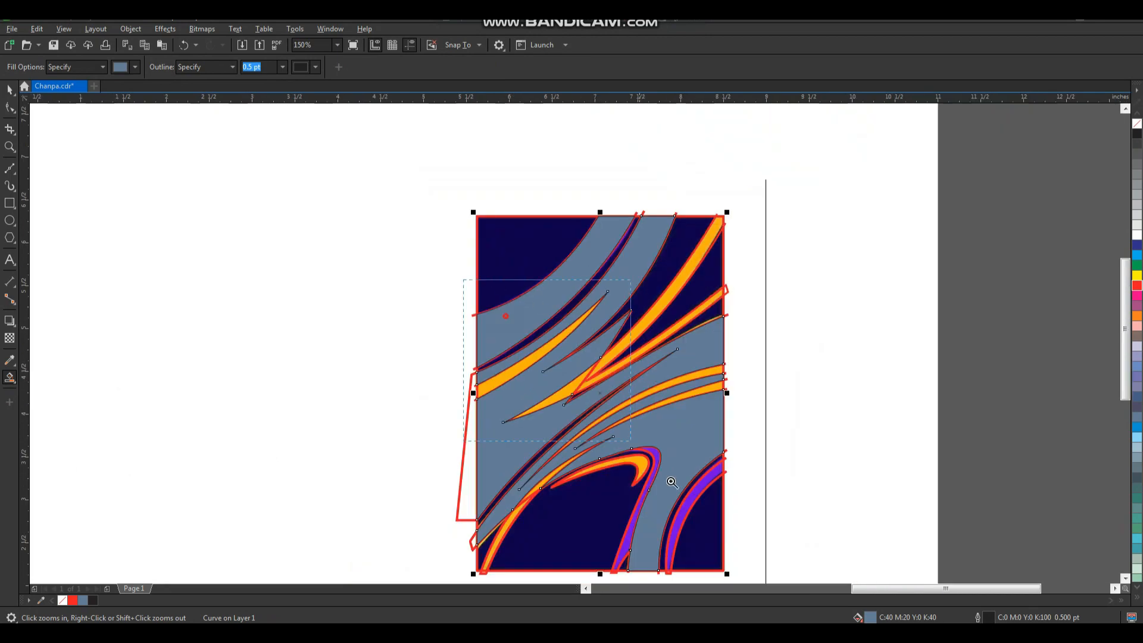
drag(671, 482, 759, 595)
drag(670, 472, 673, 470)
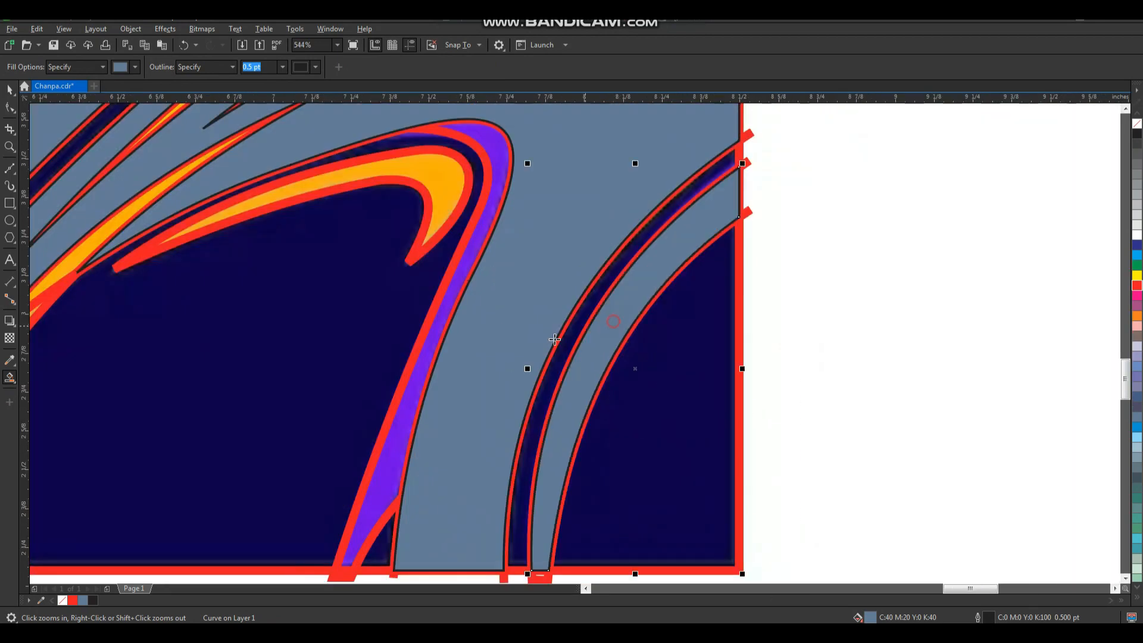
click(400, 441)
Smart-fill the orange hook inside the hump and the orange streak pieces running to the lower-left corner.
key(F3)
key(F2)
drag(513, 223, 348, 368)
click(640, 283)
key(F3)
key(F2)
drag(404, 305, 502, 445)
click(456, 410)
click(599, 245)
Smart-fill the thin orange streaks that curve toward the right edge of the pattern.
key(F3)
key(F2)
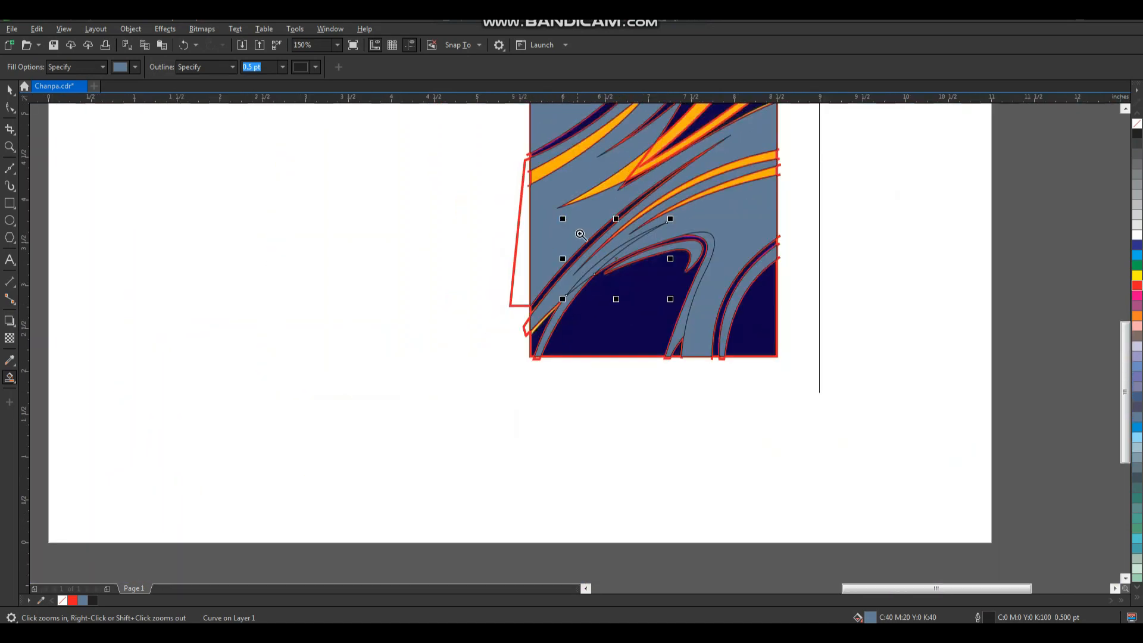
drag(582, 235, 804, 156)
click(757, 211)
key(F3)
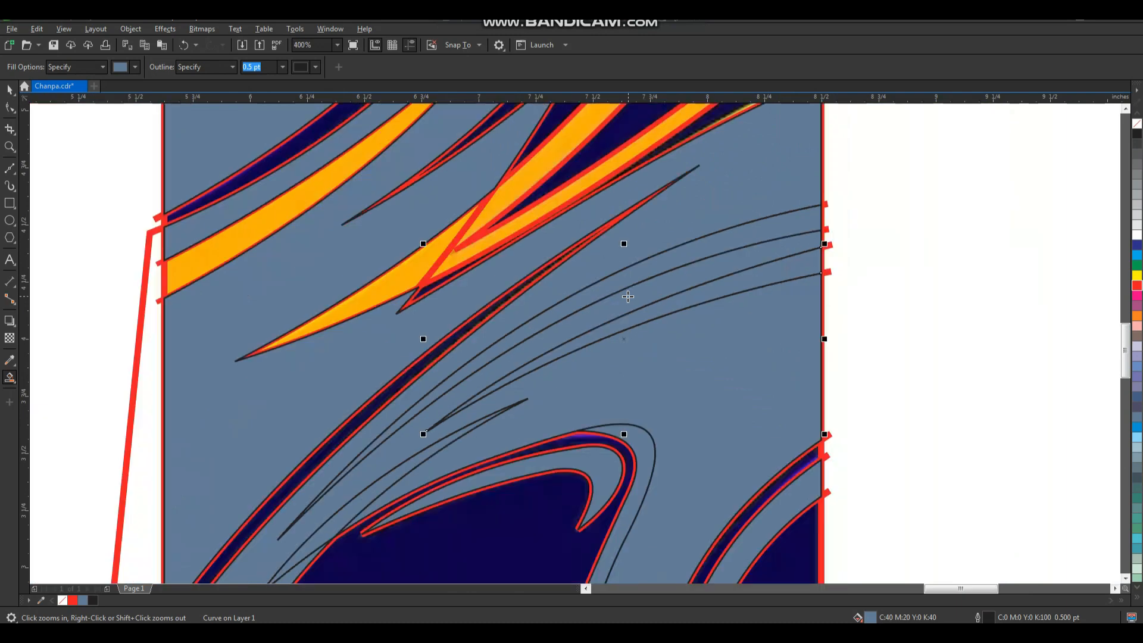
Smart-fill the two pieces of the central orange spike and the orange strip at the left edge.
key(F2)
drag(535, 246, 610, 442)
click(449, 346)
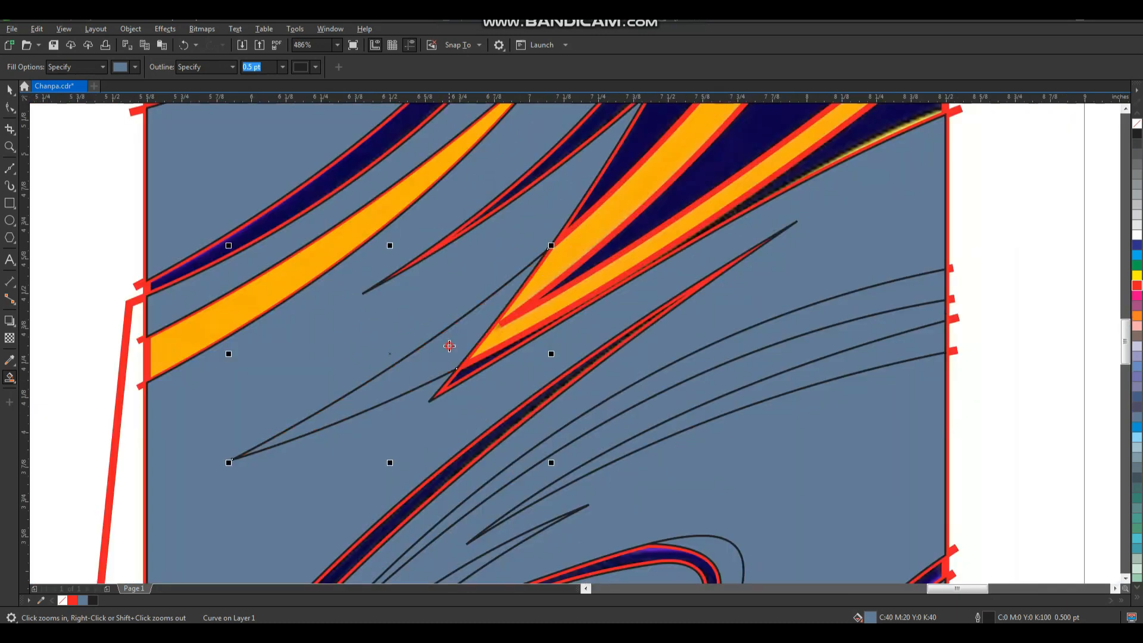
click(509, 330)
key(F3)
key(F2)
drag(444, 236, 596, 417)
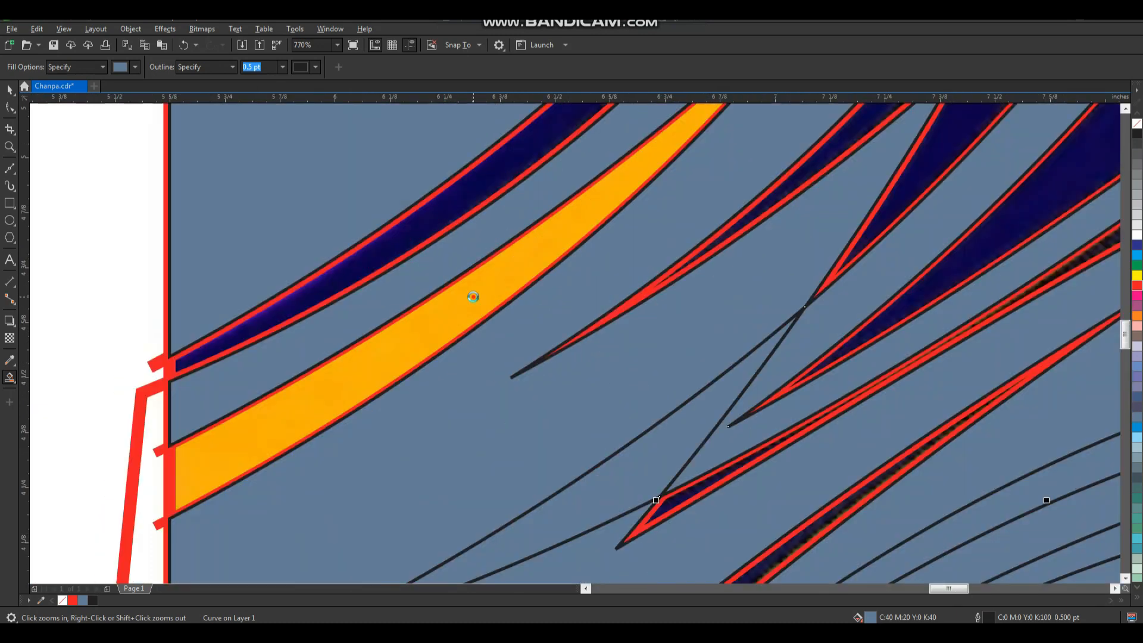
click(473, 297)
Select the whole traced artwork with its bitmap and place a duplicate to the left of the original.
scroll(532, 289, down, 3)
key(space)
click(714, 247)
drag(734, 155, 575, 422)
drag(636, 352, 420, 352)
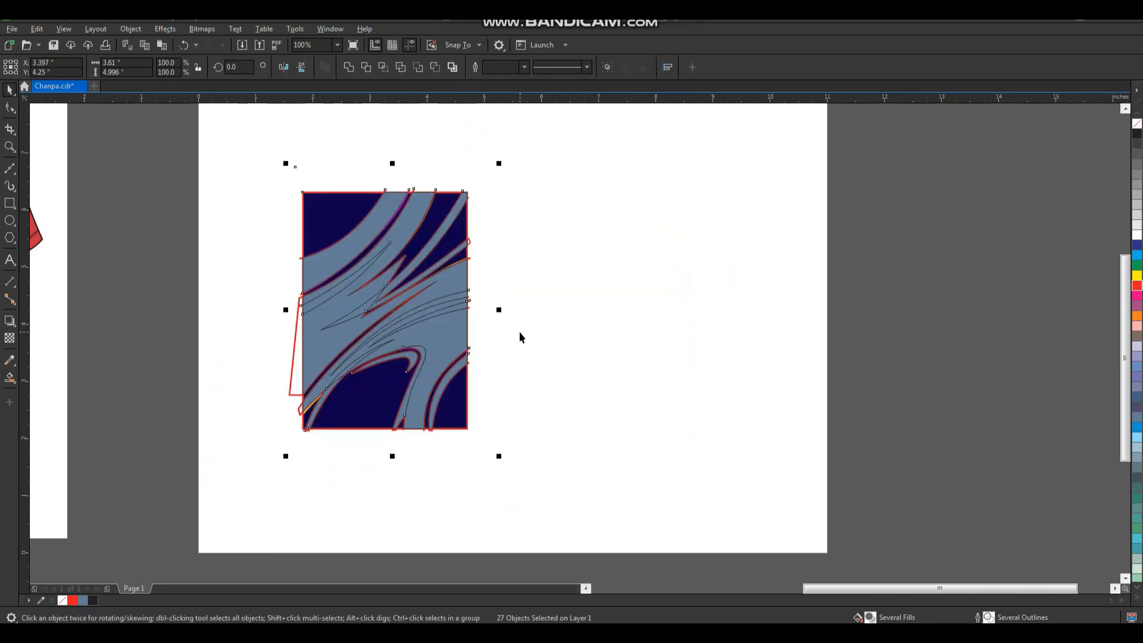
key(ctrl+z)
drag(642, 314, 416, 313)
right_click(416, 313)
Delete the reference bitmap from the duplicated artwork.
click(517, 150)
click(462, 183)
key(Delete)
Weld the two filled pieces of the duplicate's central spike into one shape.
key(z)
click(360, 378)
key(space)
click(575, 223)
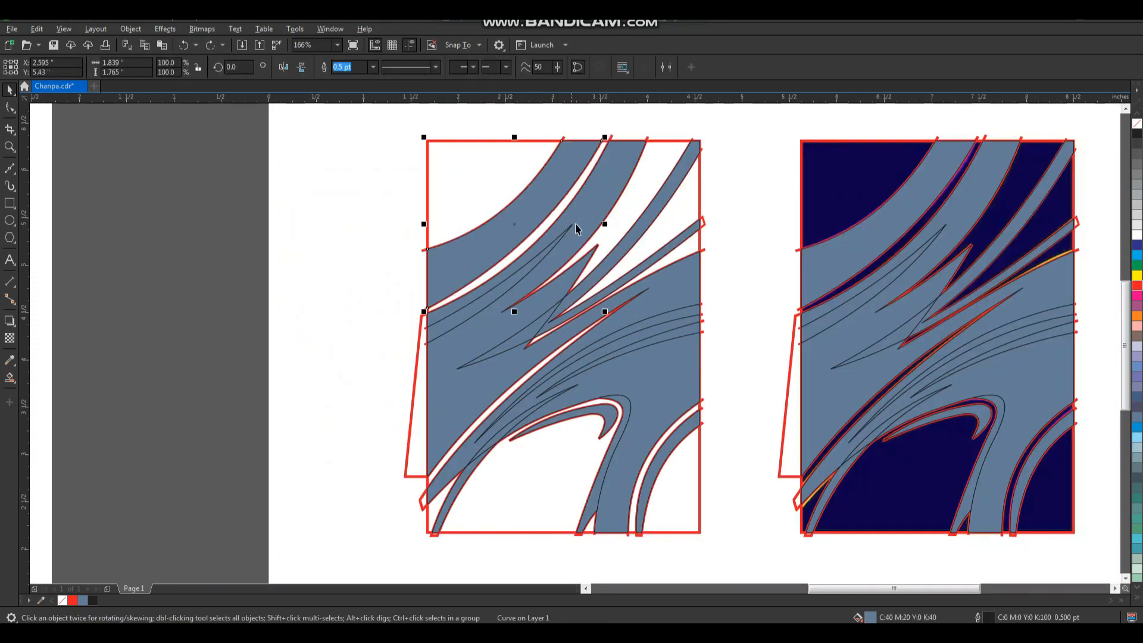
shift+click(495, 328)
click(396, 270)
key(F2)
drag(467, 203, 648, 410)
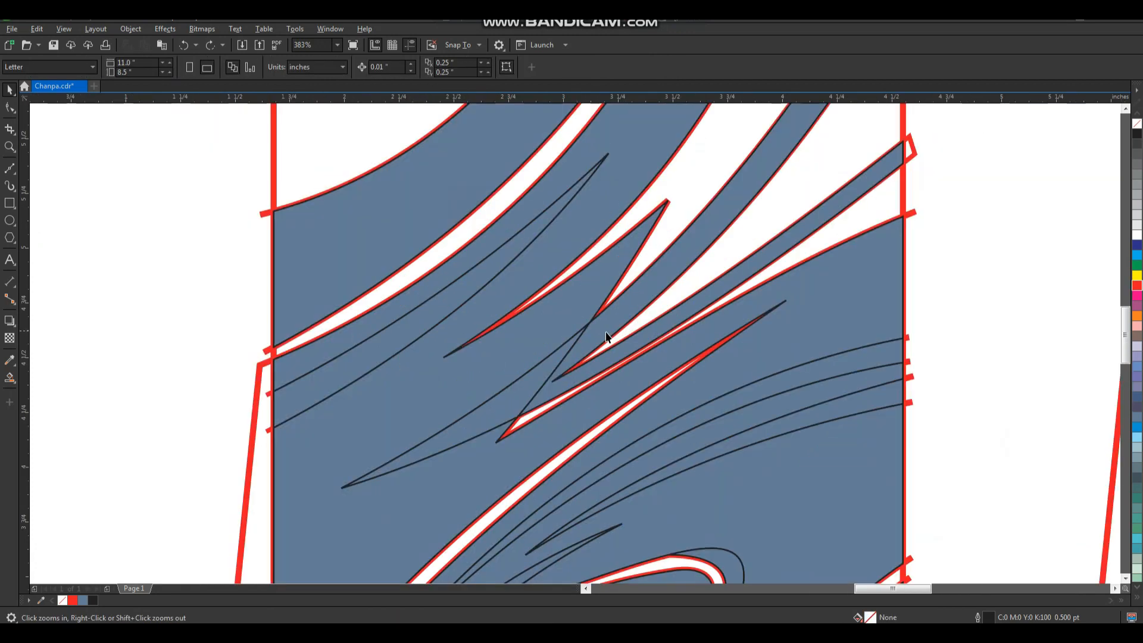
click(612, 347)
shift+click(508, 411)
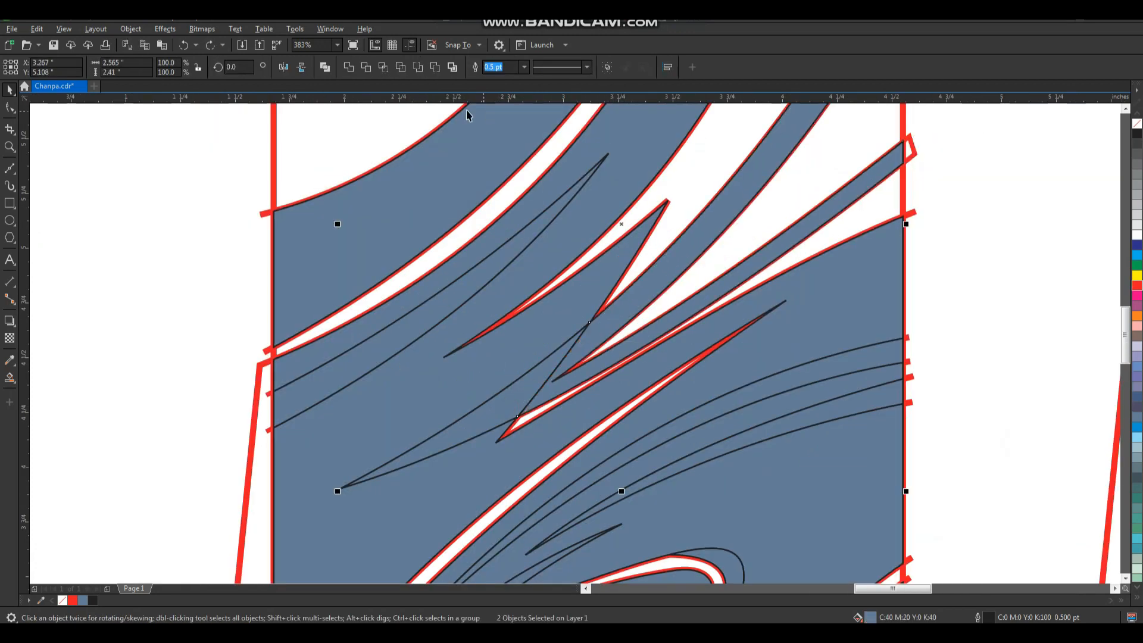
click(347, 69)
Weld the filled pieces of the duplicate's streak rising from the lower-left corner into one shape.
scroll(581, 302, down, 2)
key(F2)
drag(482, 326, 682, 579)
click(396, 439)
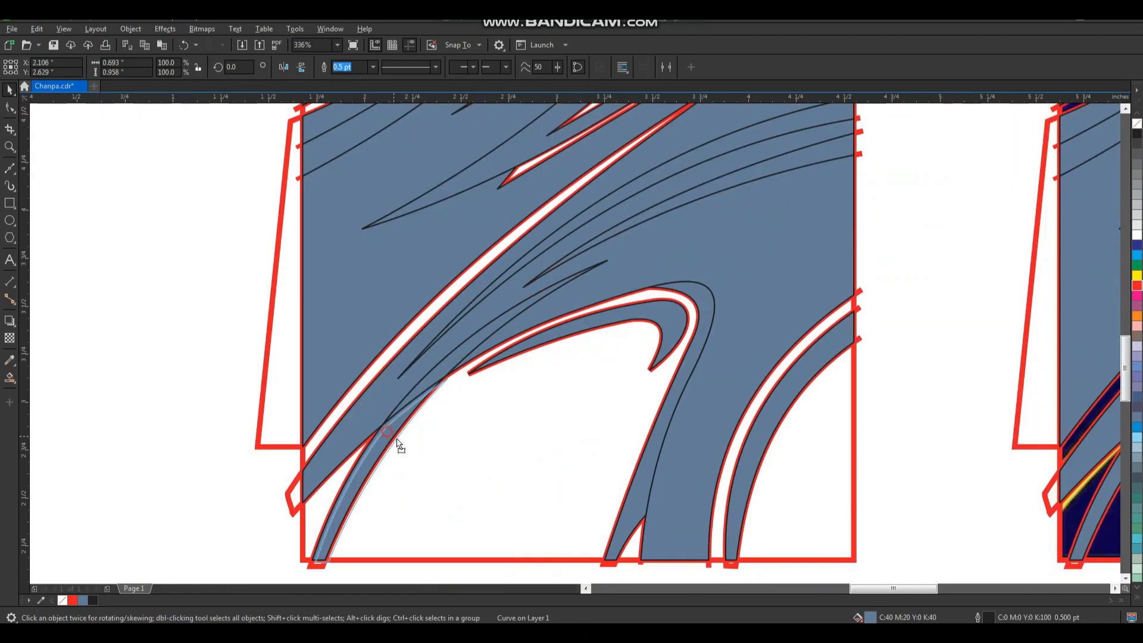
shift+click(434, 376)
click(348, 68)
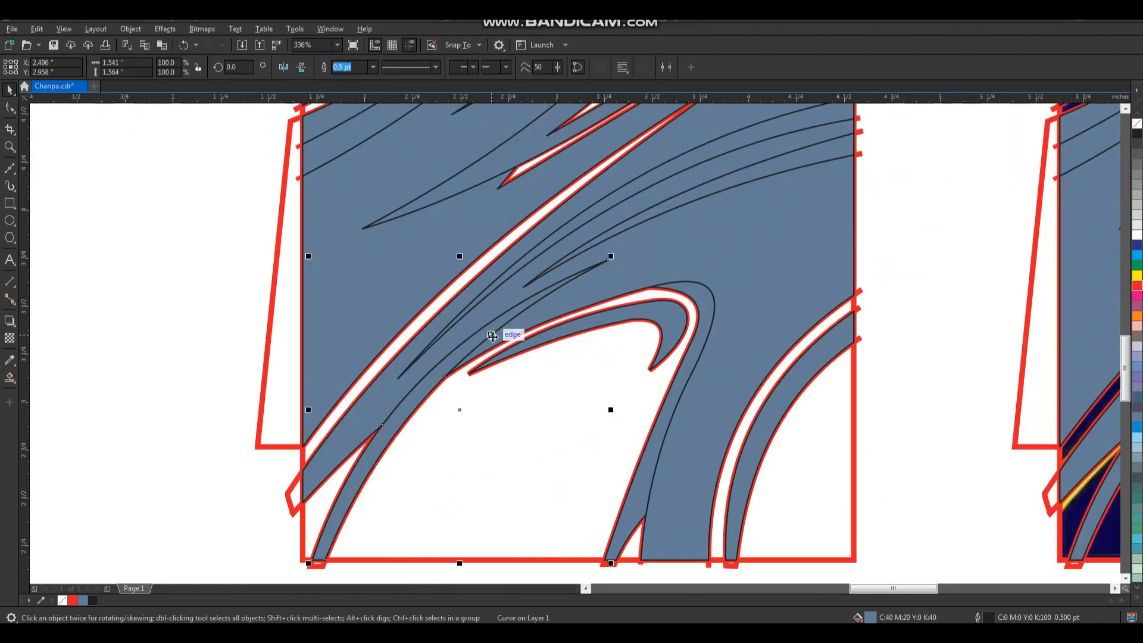
Start a multiple selection with the duplicate's upper purple band and left orange strip shapes, test-deleting and restoring them.
scroll(479, 345, down, 2)
click(275, 357)
key(F2)
drag(345, 477, 725, 181)
scroll(458, 406, down, 2)
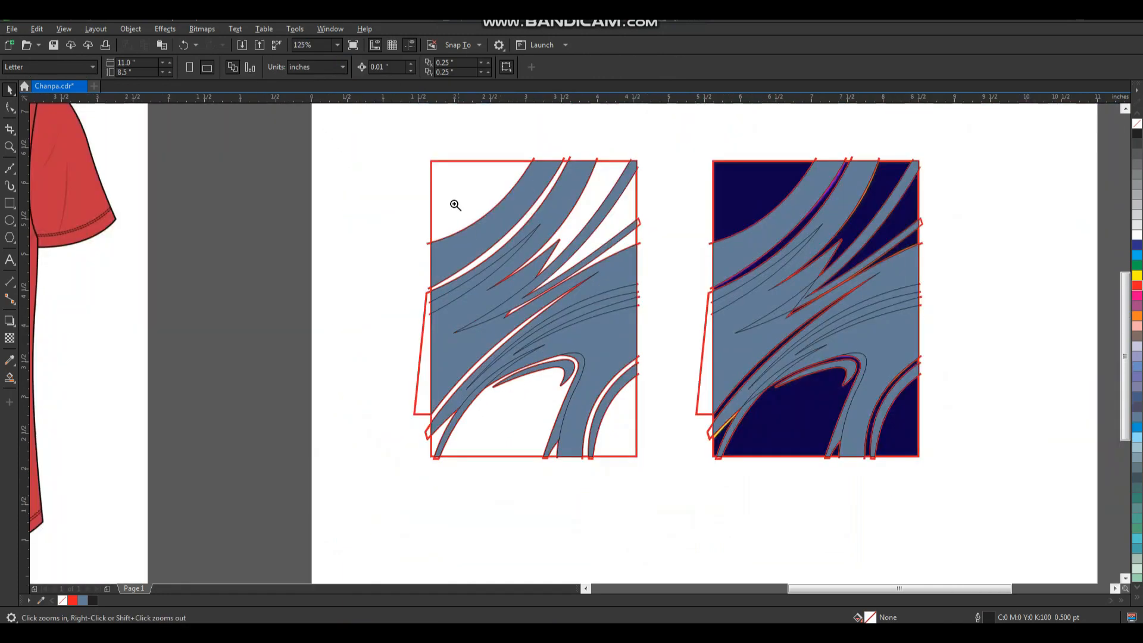
drag(638, 426, 705, 507)
click(509, 178)
shift+click(579, 189)
click(477, 319)
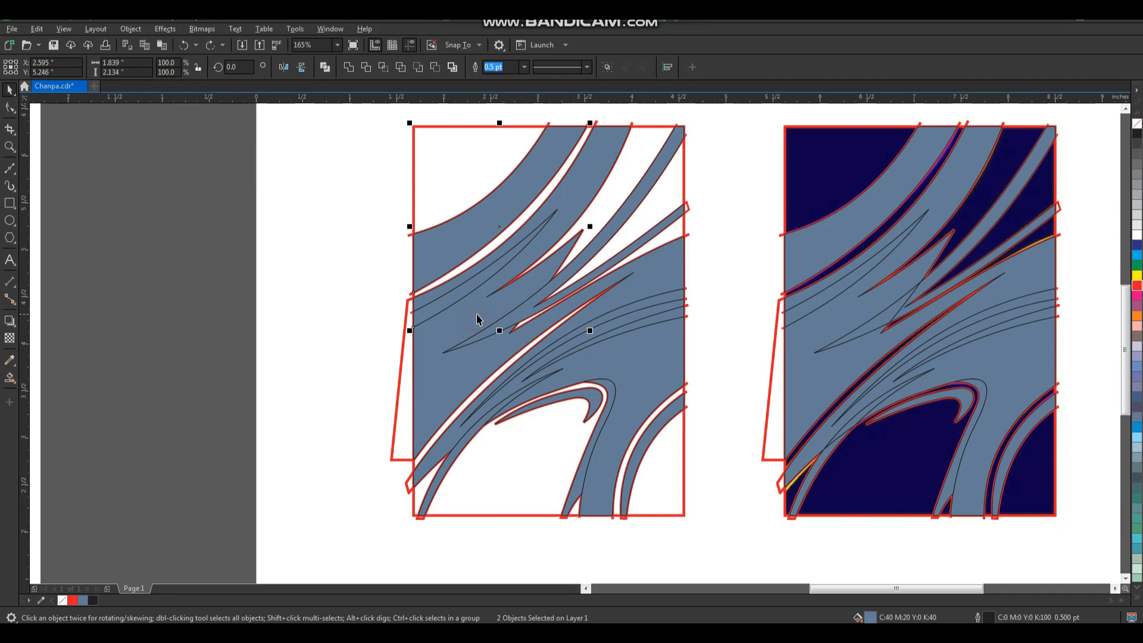
shift+click(591, 189)
key(Delete)
key(ctrl+z)
Extend the selection to more of the duplicate's filled shapes, test-deleting and restoring them to spot missed pieces.
shift+click(612, 388)
key(Delete)
key(ctrl+z)
key(Delete)
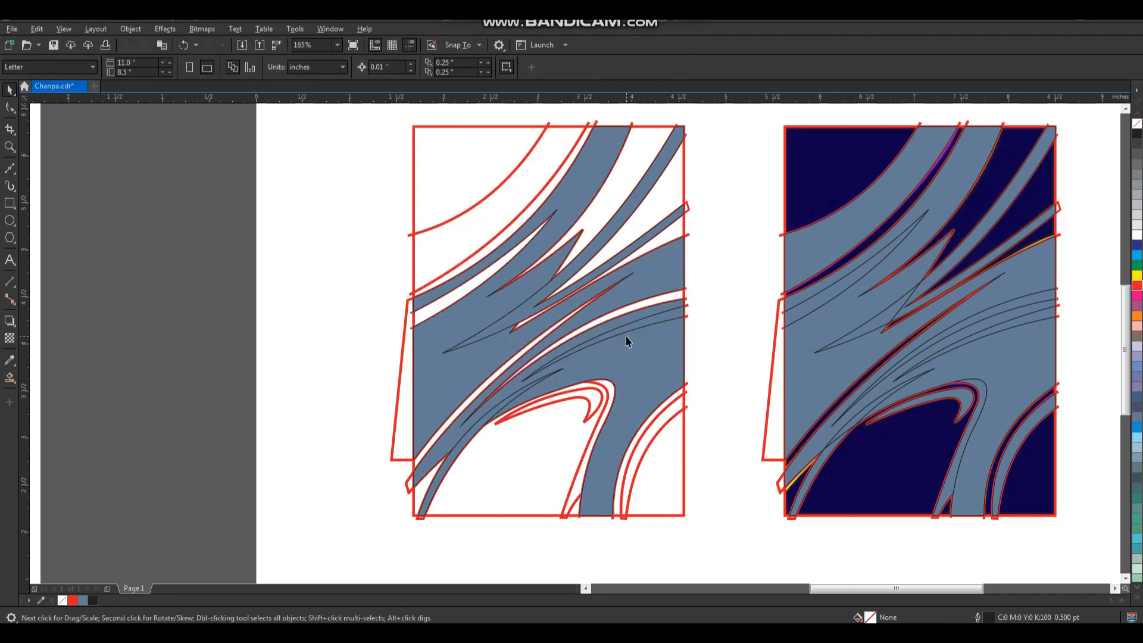
key(Delete)
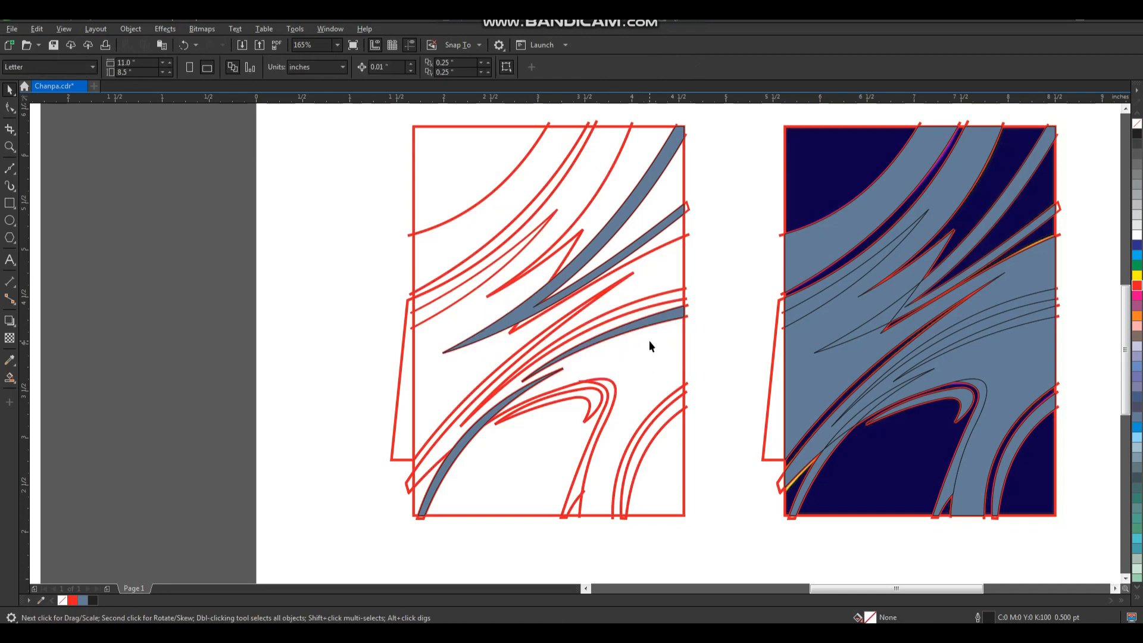
key(ctrl+z)
key(Delete)
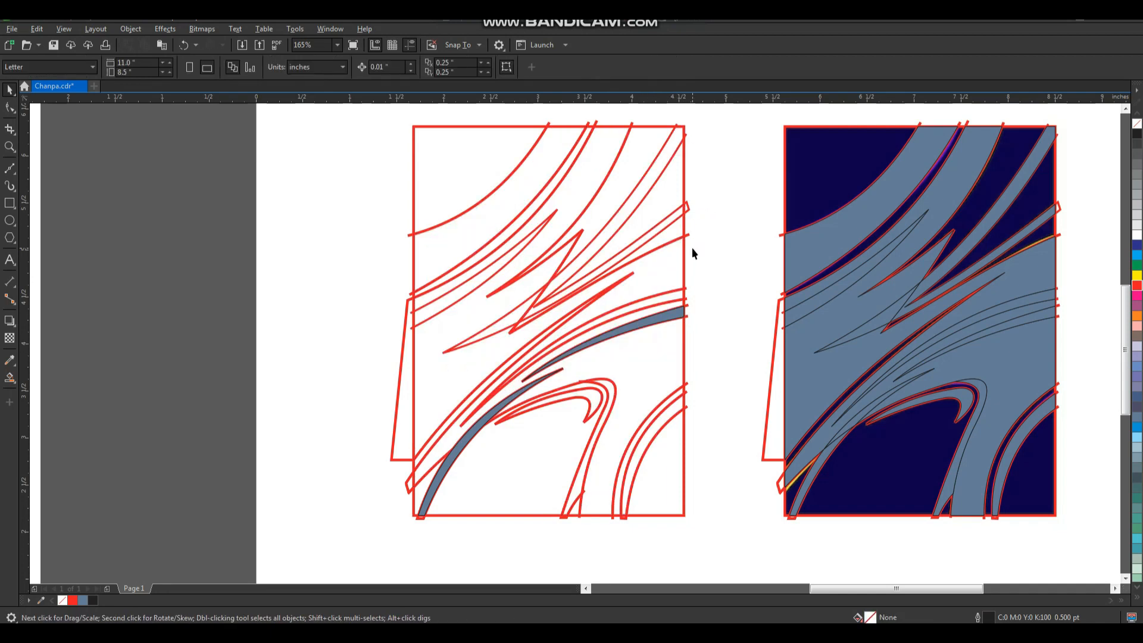
key(ctrl+z)
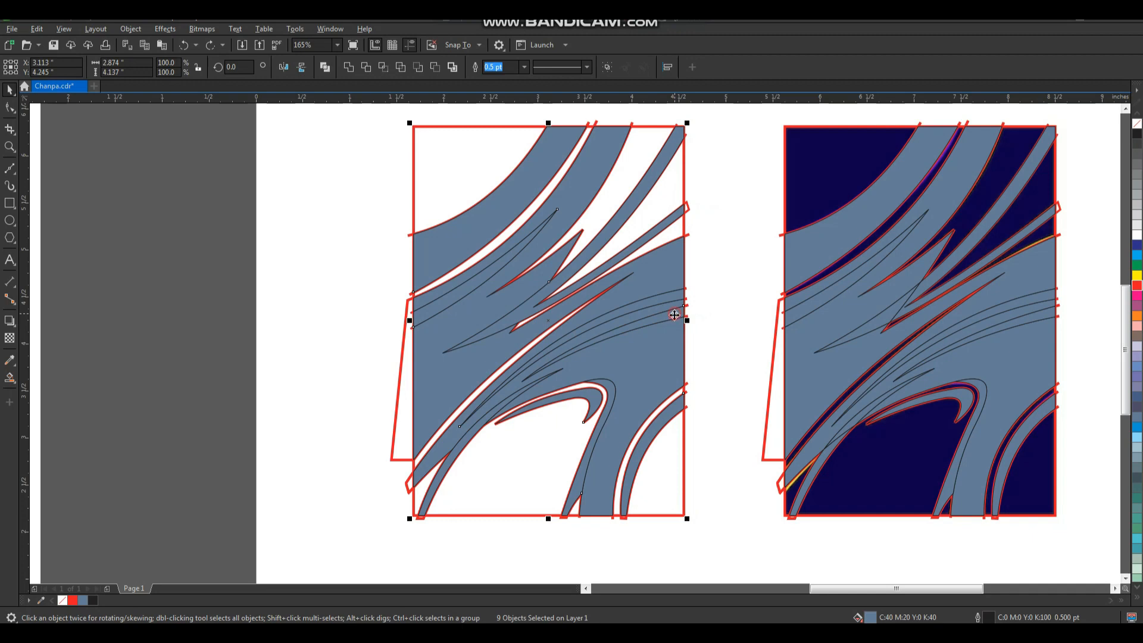
Add the last filled streak to the selection and group all of the duplicate's filled shapes.
key(Delete)
key(ctrl+z)
shift+click(459, 473)
key(Delete)
key(ctrl+z)
key(ctrl+g)
Select the grouped fills together with the red frame and move them left, away from the trace lines.
click(698, 192)
click(667, 151)
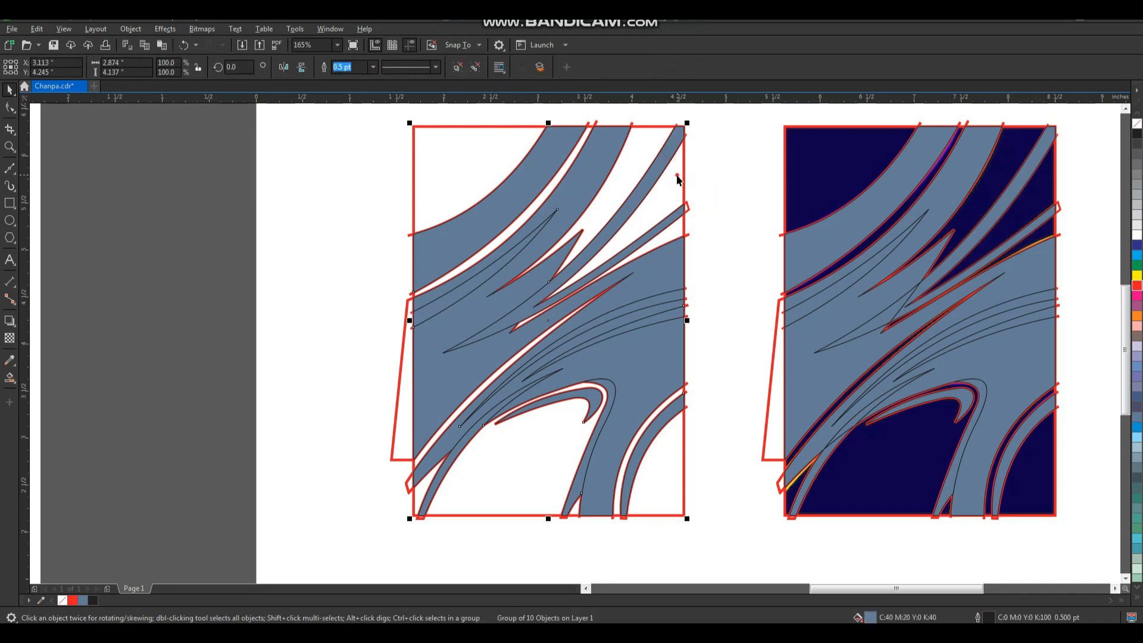
shift+click(676, 180)
scroll(673, 208, down, 2)
scroll(673, 209, down, 3)
drag(673, 202, 529, 200)
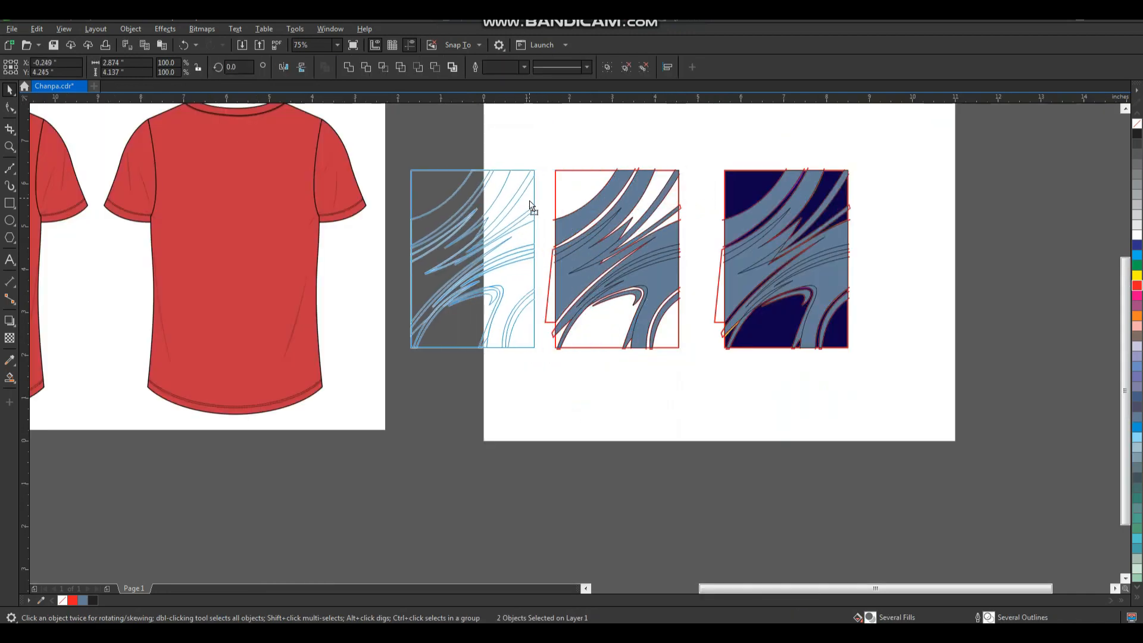
Delete the red trace lines left behind by the duplicate.
drag(555, 150, 649, 321)
drag(696, 381, 697, 381)
key(Delete)
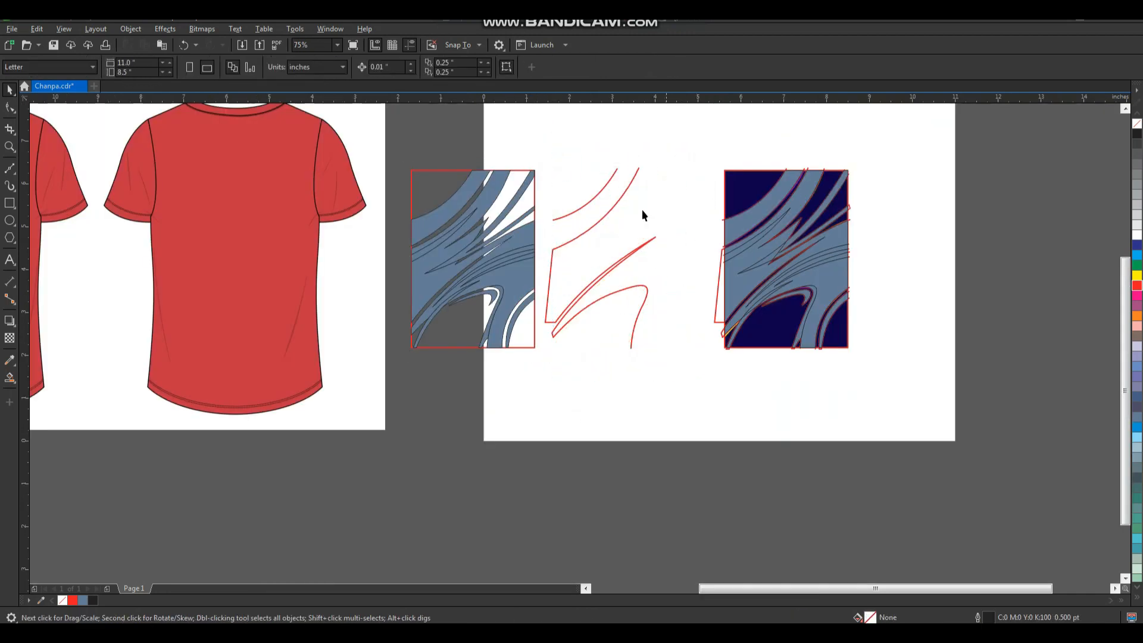
key(Delete)
drag(544, 392, 538, 376)
key(Delete)
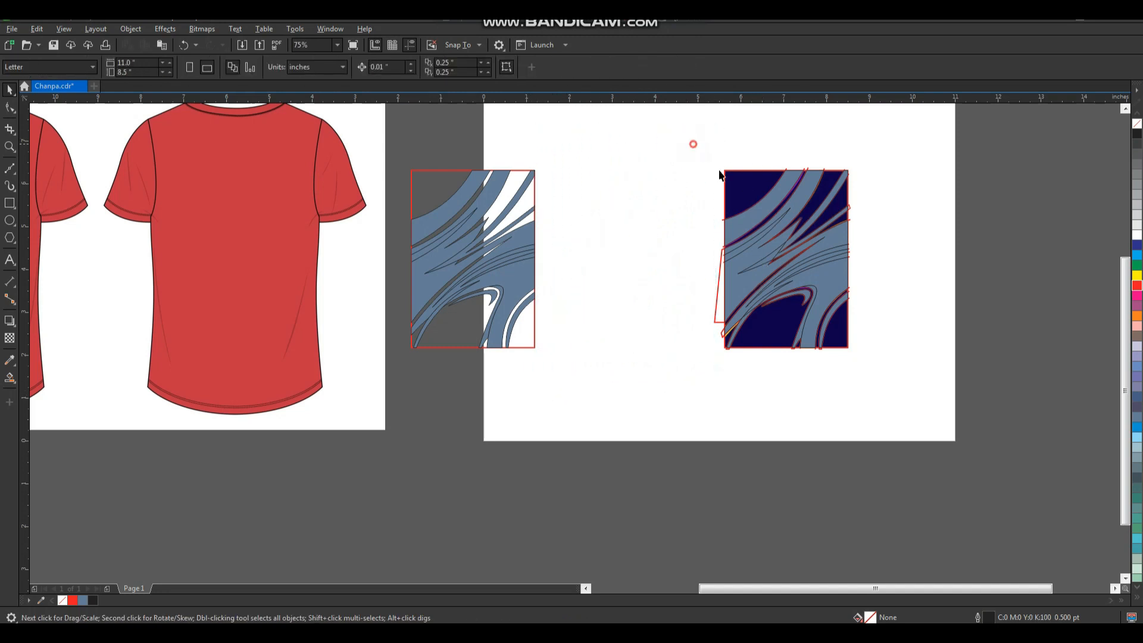
drag(694, 146, 875, 372)
key(Delete)
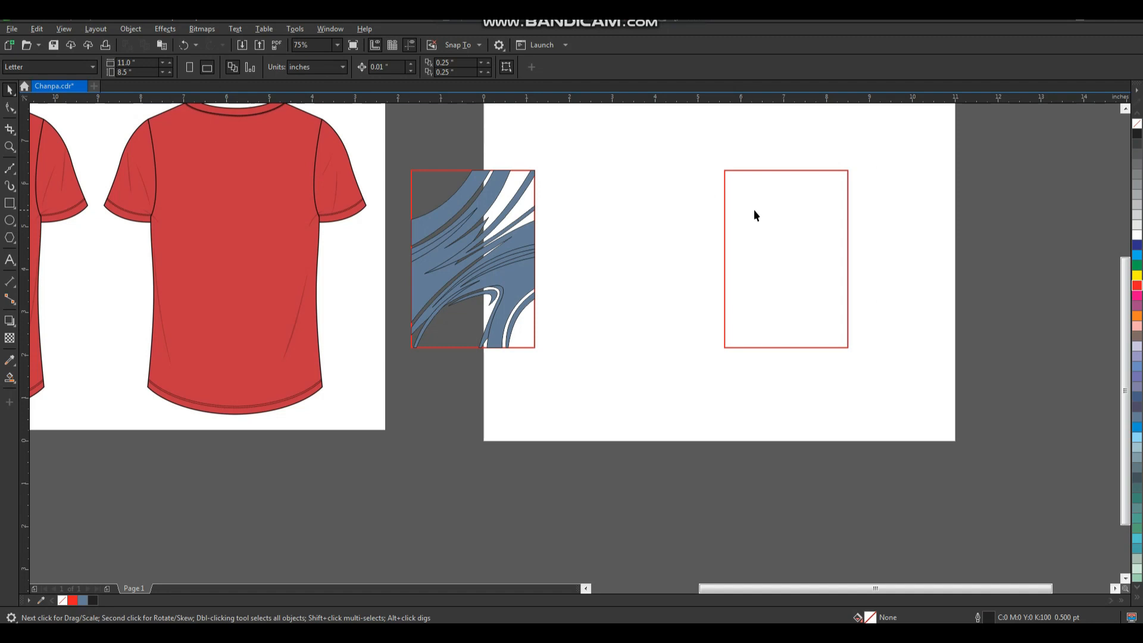
key(ctrl+z)
Shift the reference bitmap to the right and delete the original's red frame, trace lines and filled shapes.
click(851, 218)
click(871, 213)
drag(848, 197, 930, 199)
click(878, 142)
click(873, 176)
key(Delete)
drag(842, 206, 897, 199)
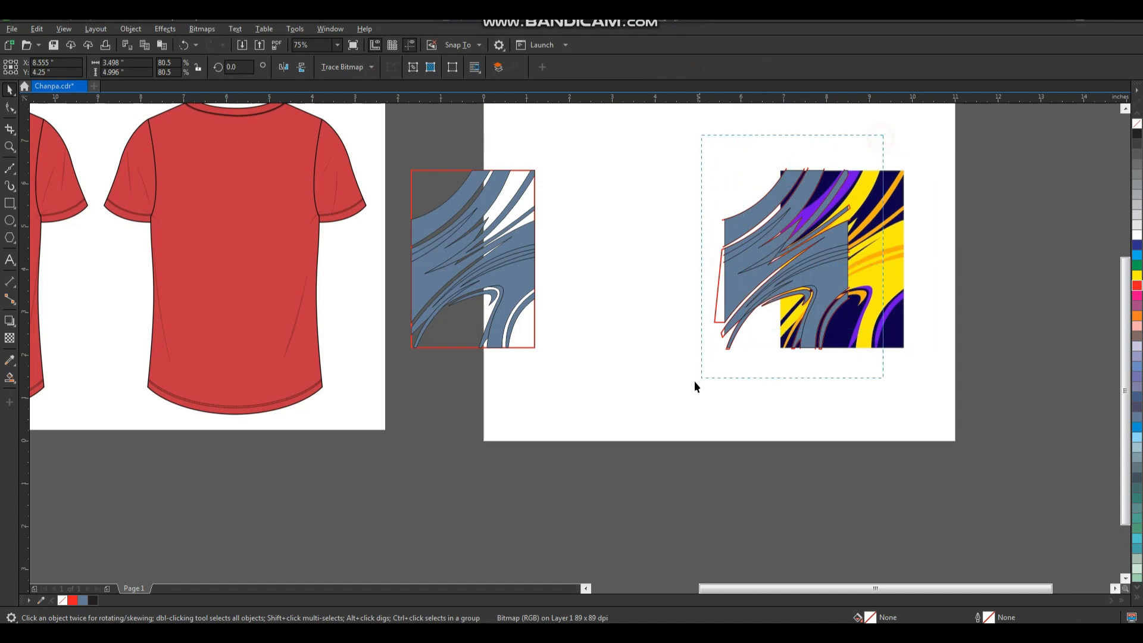
key(Delete)
Move the grouped filled shapes and their red frame next to the reference bitmap.
click(456, 331)
drag(472, 278, 702, 280)
click(598, 206)
Fill the red-framed background rectangle with the dark blue #0D004E sampled from the reference bitmap and select the rectangle.
key(z)
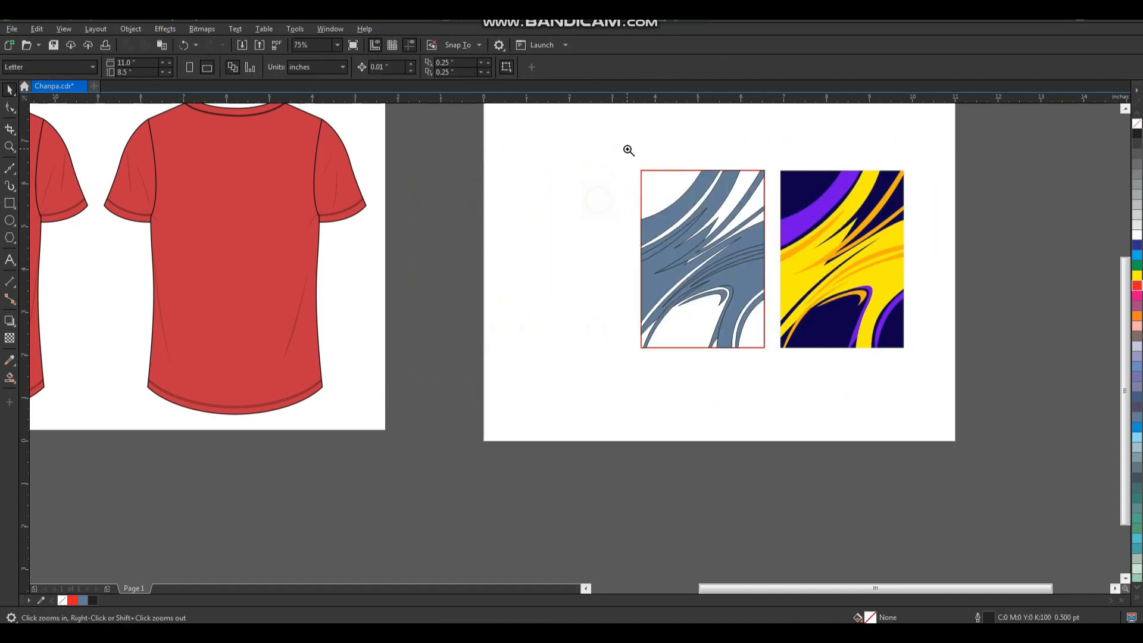
drag(876, 351, 915, 375)
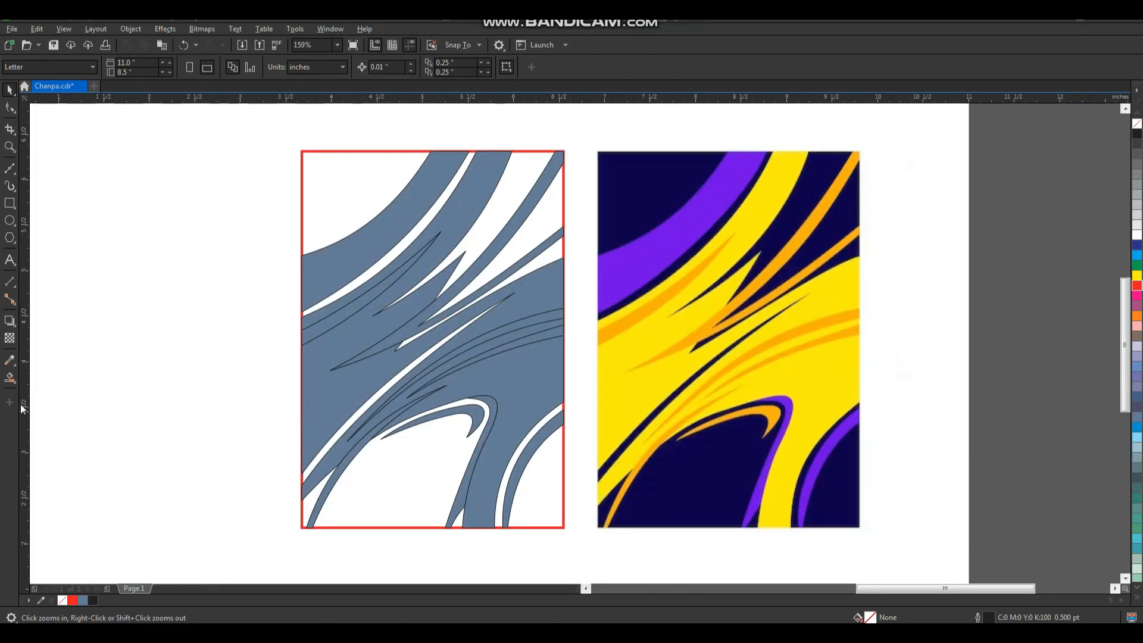
click(10, 360)
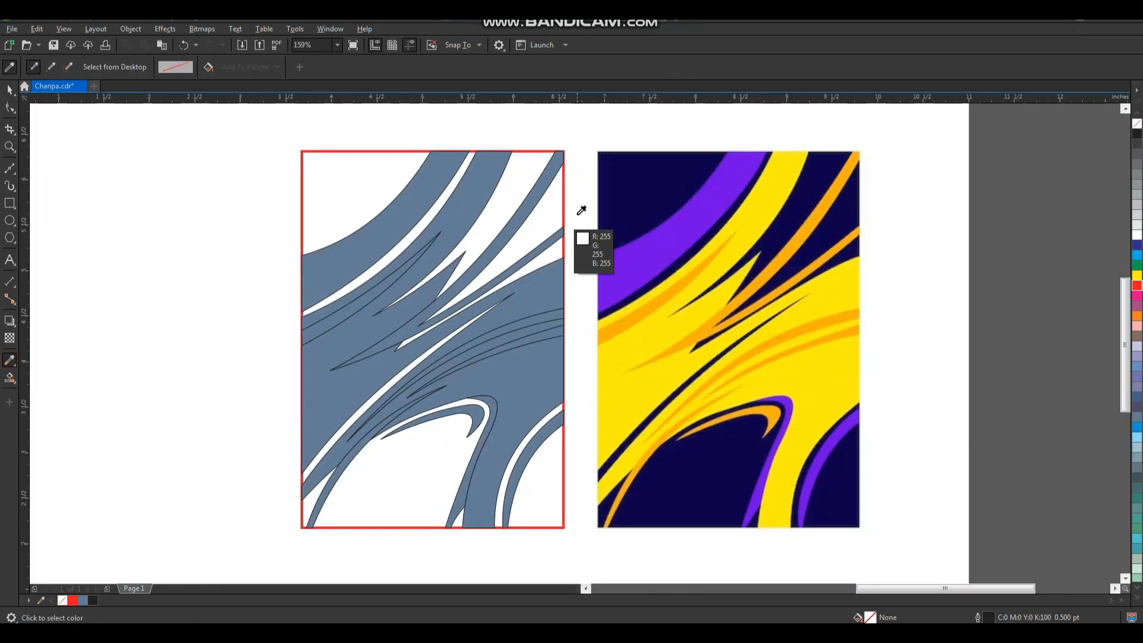
click(636, 178)
click(384, 174)
key(space)
click(360, 189)
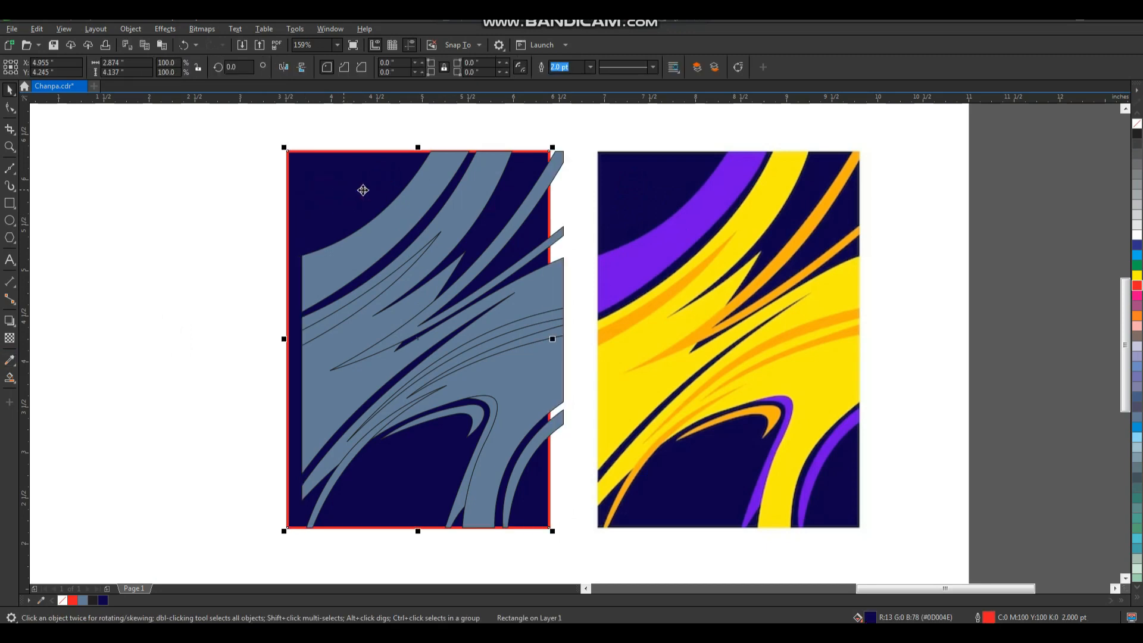
Remove the background rectangle's outline and fill the upper-left, lower-right and hook-shaped bands with purple sampled from the reference bitmap.
right_click(1136, 123)
key(space)
click(681, 233)
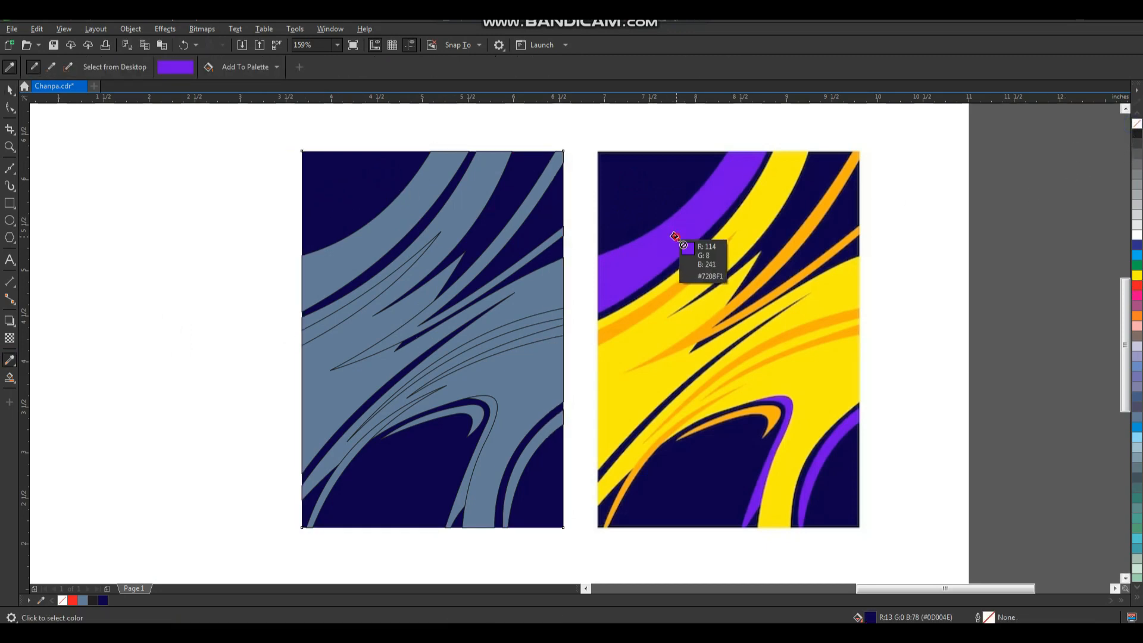
click(420, 199)
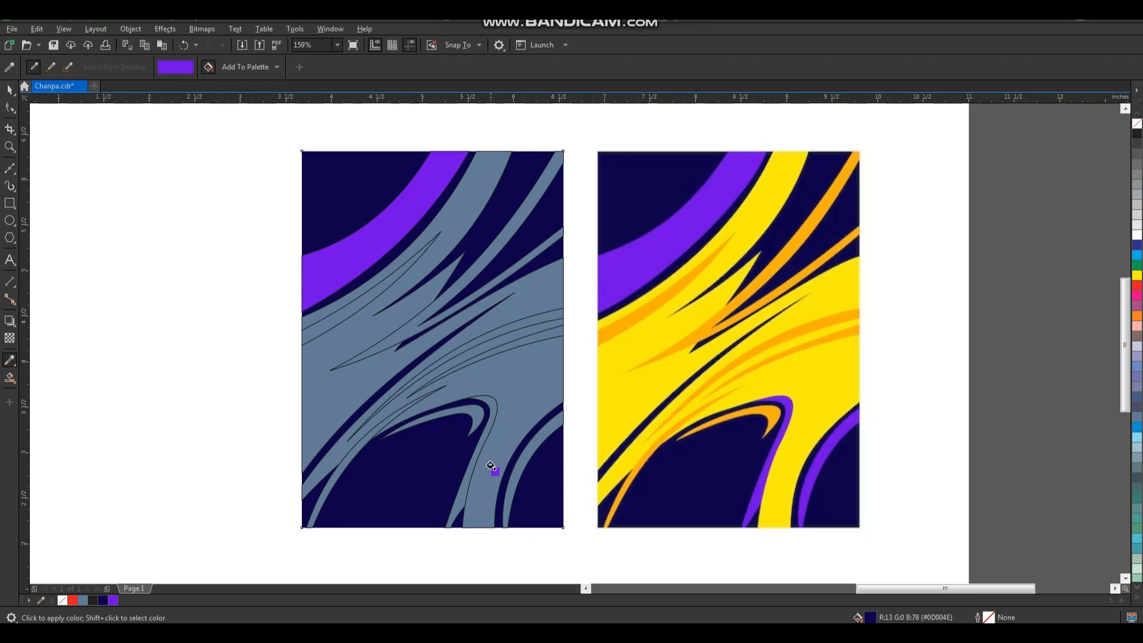
click(524, 450)
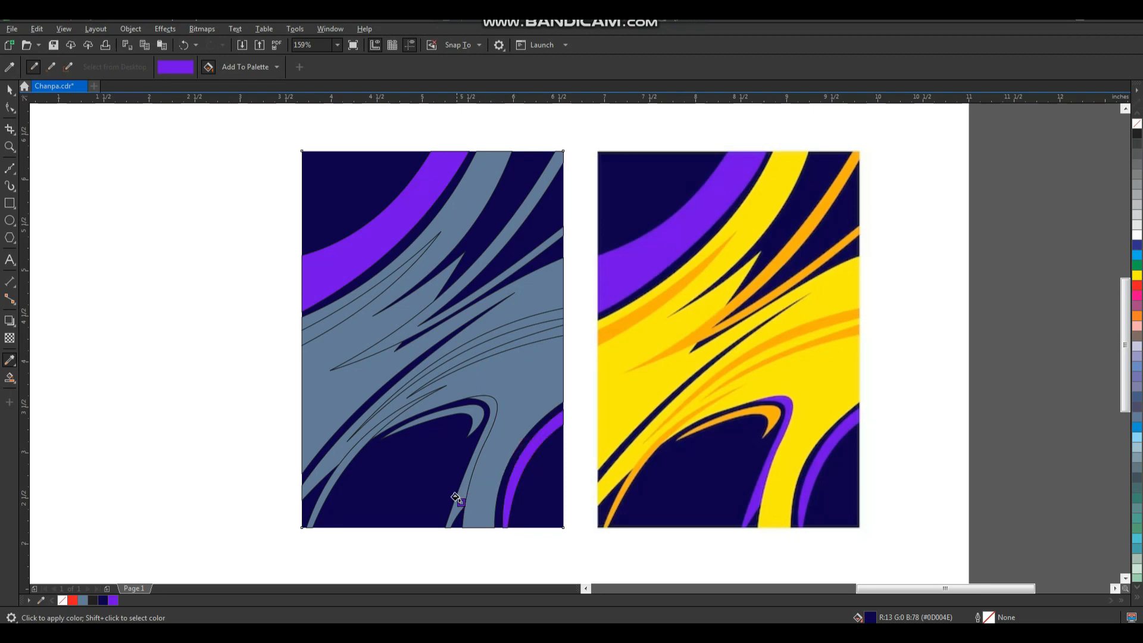
click(458, 500)
Fill the large central shape with yellow sampled from the reference bitmap.
shift+click(770, 382)
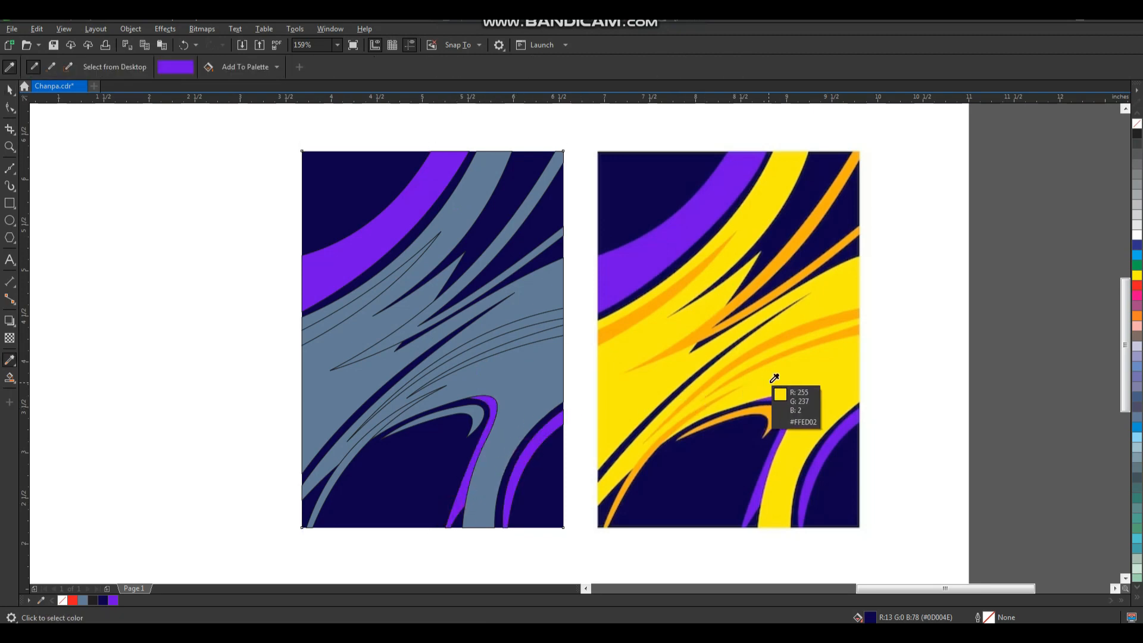
click(543, 387)
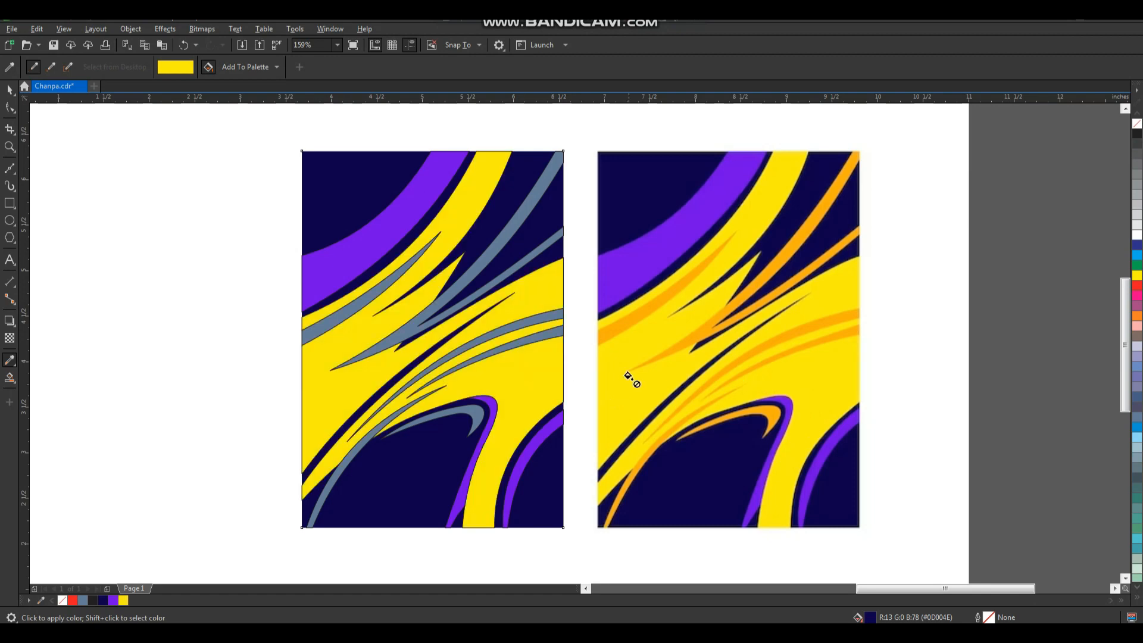
key(space)
key(space)
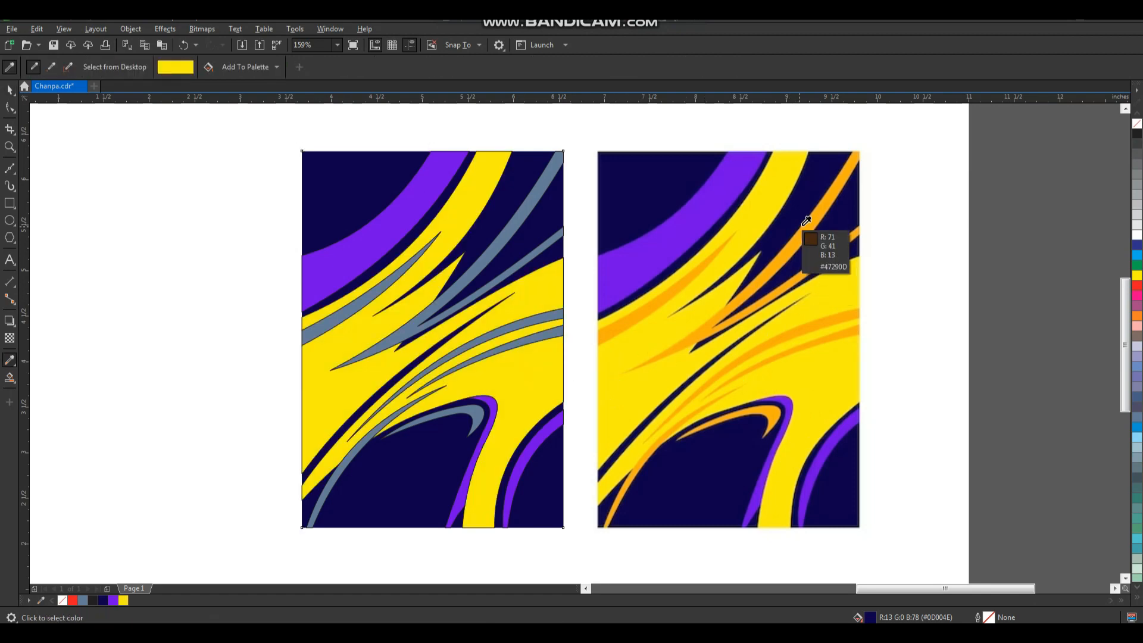
Sample the orange from the reference bitmap and fill the upper-right streaks and the upper-left streak with it.
shift+click(815, 238)
click(526, 194)
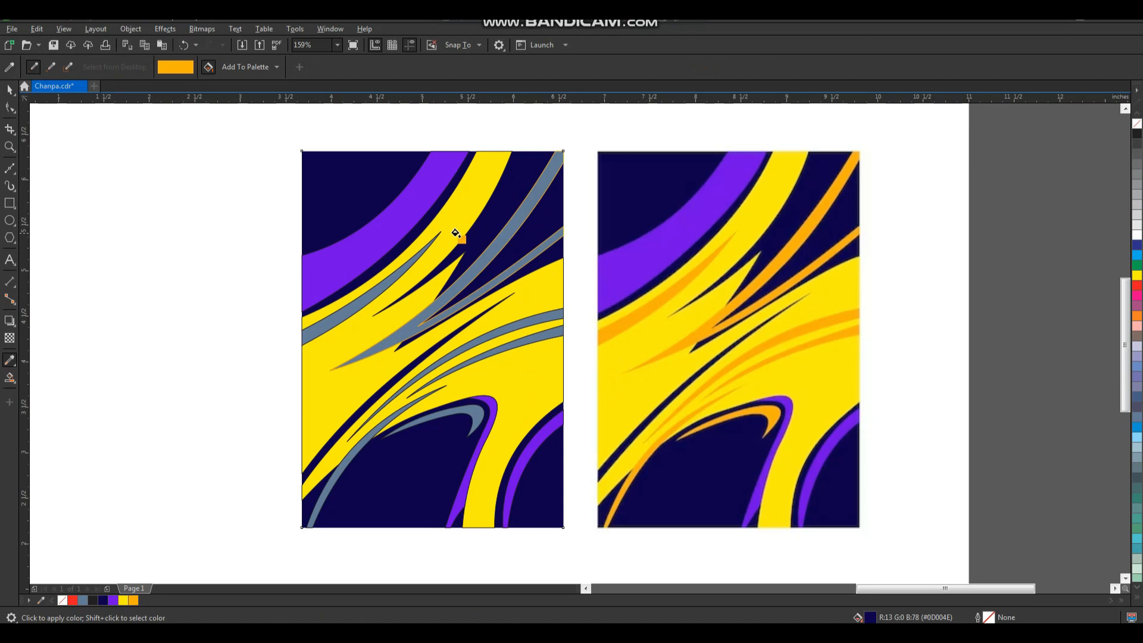
scroll(528, 357, up, 3)
click(600, 316)
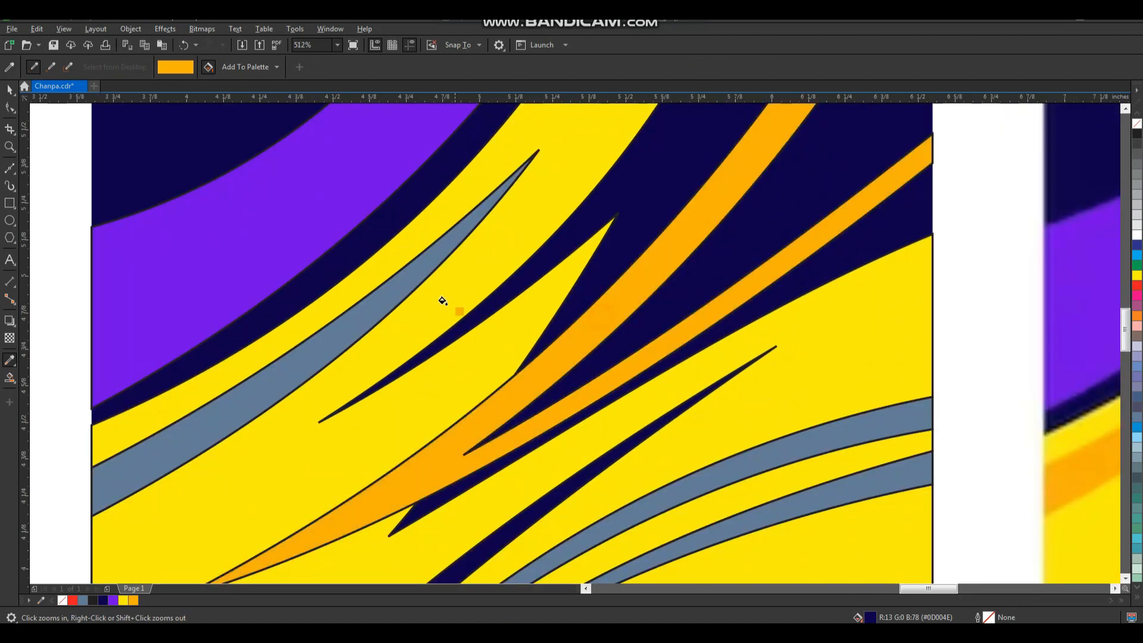
click(402, 284)
Fill the two curved right-hand streaks, the lower-left streak and the small hook with the same orange.
scroll(477, 326, down, 4)
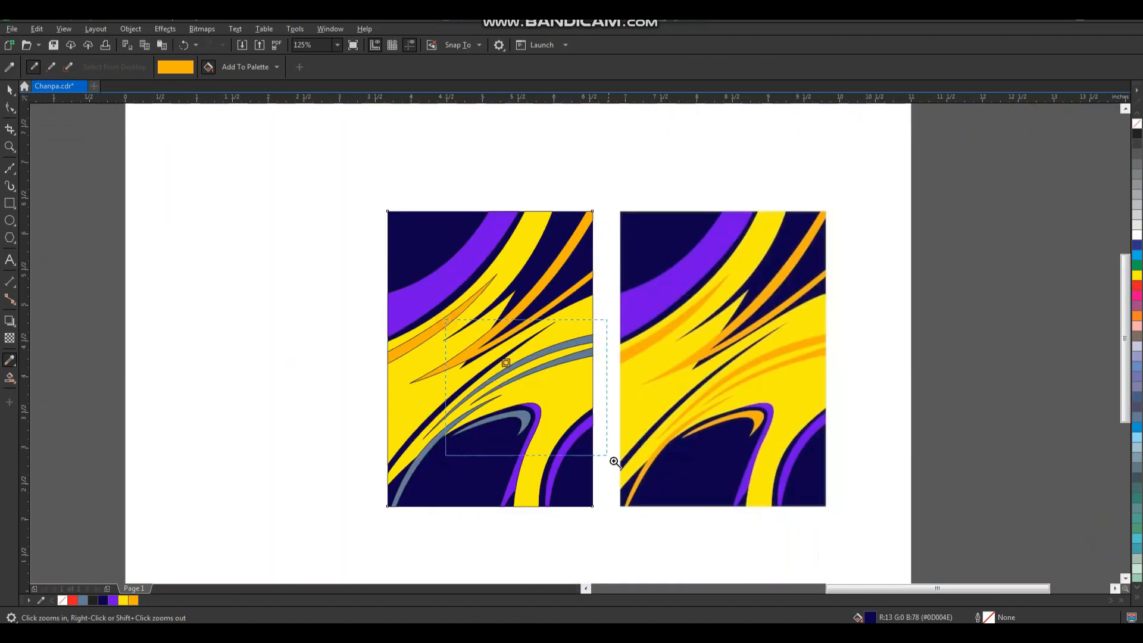
scroll(506, 357, up, 3)
click(574, 237)
click(600, 265)
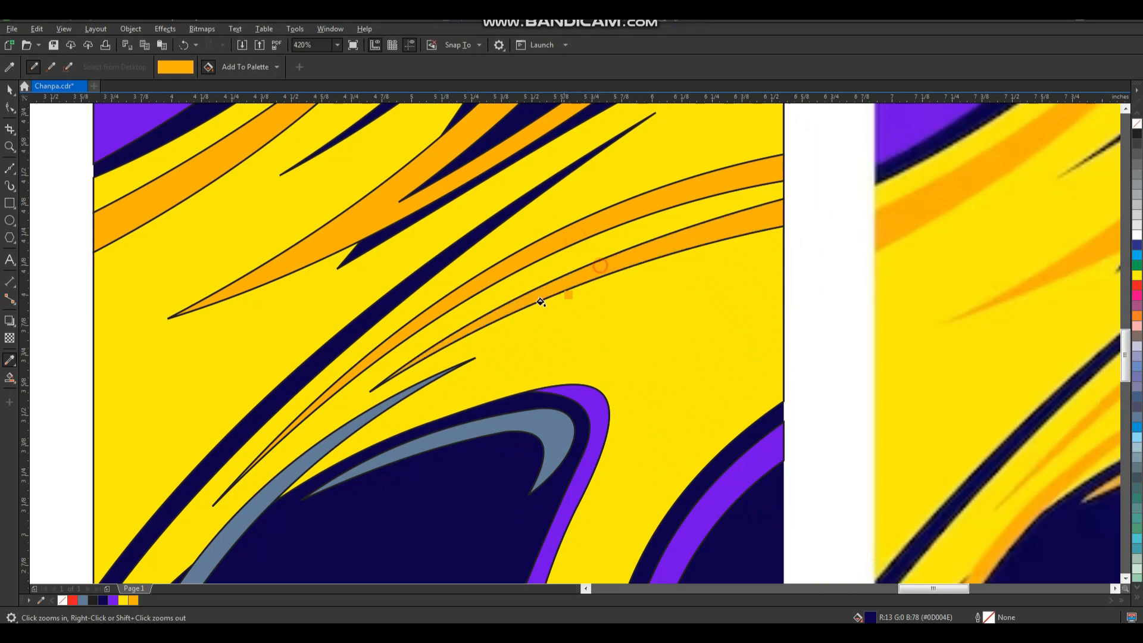
click(277, 486)
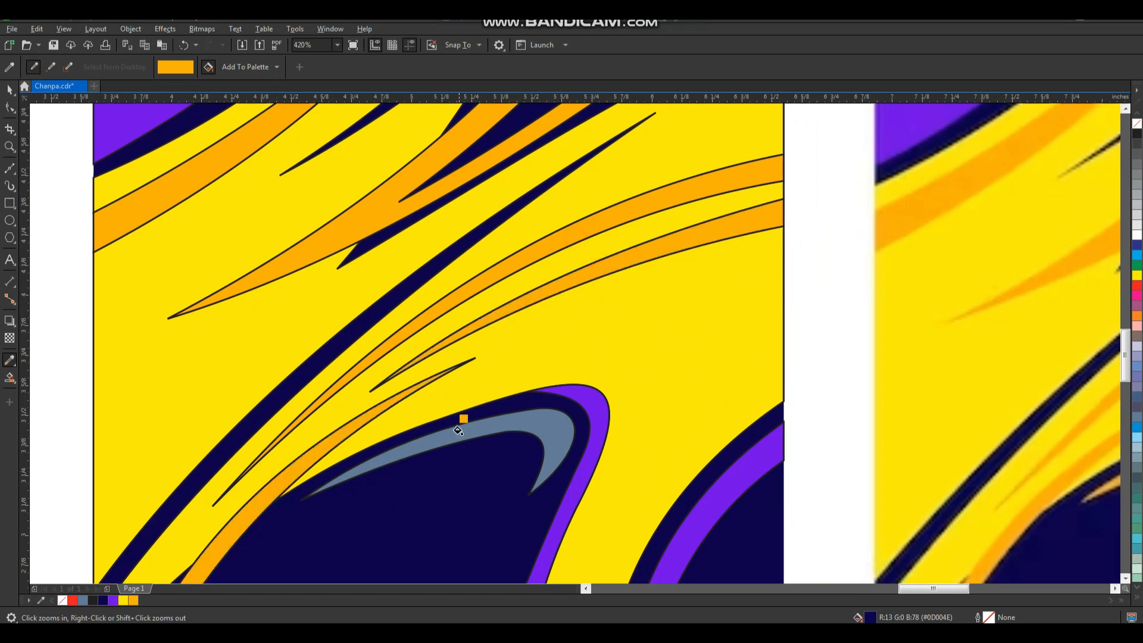
click(539, 423)
Remove the outlines from all shapes of the recreated pattern and group them.
key(space)
scroll(541, 421, down, 5)
drag(405, 235, 615, 496)
right_click(1138, 124)
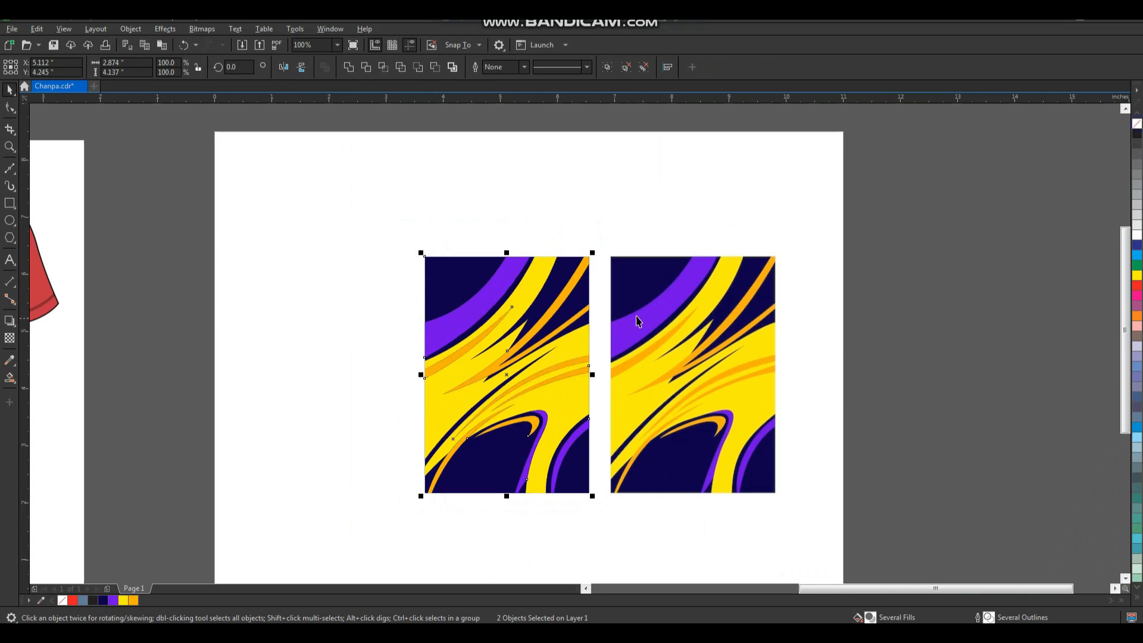
key(ctrl+g)
Move the reference bitmap to the right past the page edge and shift the pattern group to the right.
drag(514, 360, 430, 344)
key(ctrl+z)
drag(682, 364, 858, 384)
key(ctrl+z)
drag(539, 369, 640, 379)
Trace the red front-and-back T-shirt mockup bitmap into vector shapes.
scroll(657, 323, down, 1)
key(F2)
drag(676, 209, 30, 488)
drag(445, 344, 462, 350)
key(ctrl+z)
scroll(495, 345, down, 2)
key(F2)
drag(597, 232, 241, 469)
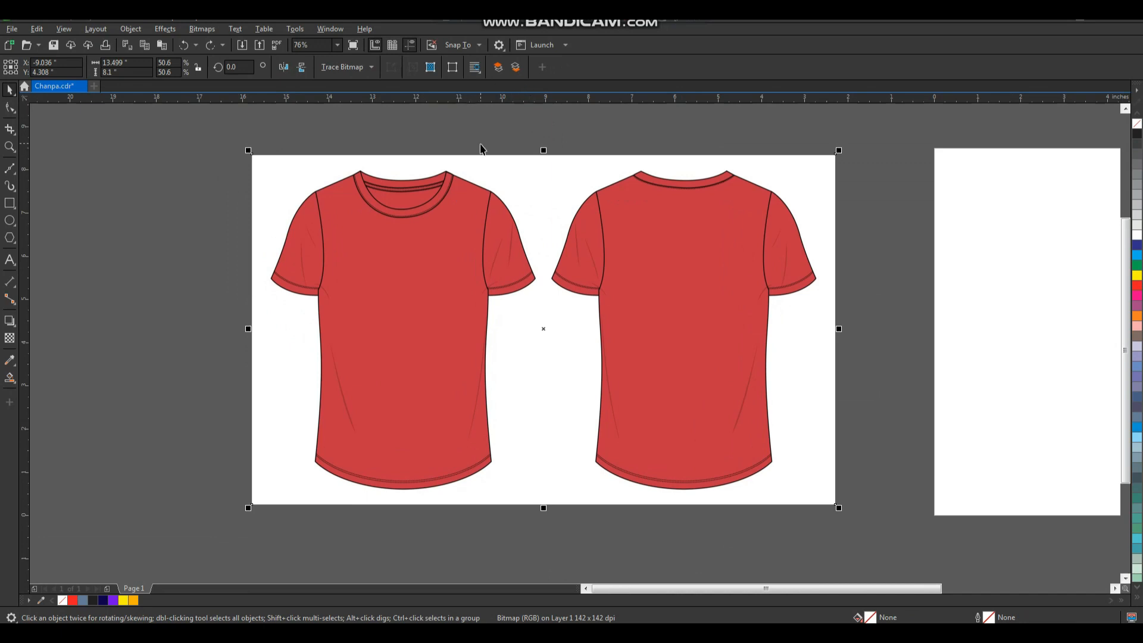
click(344, 72)
click(351, 84)
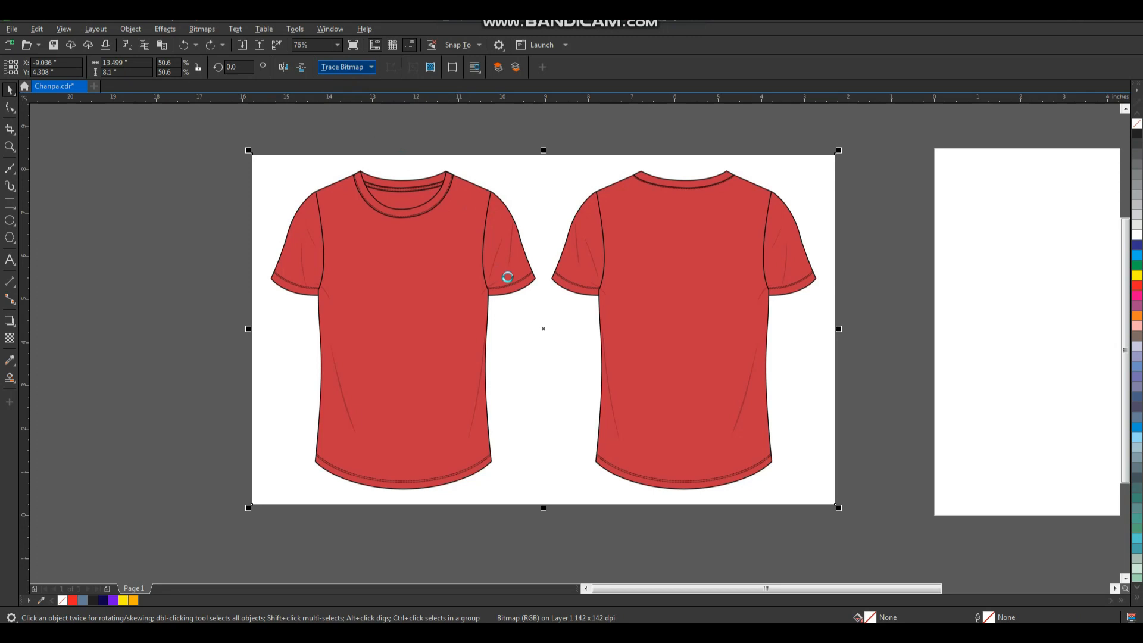
Move the traced T-shirt group off the original bitmap and delete the bitmap.
scroll(520, 296, down, 2)
drag(563, 306, 431, 296)
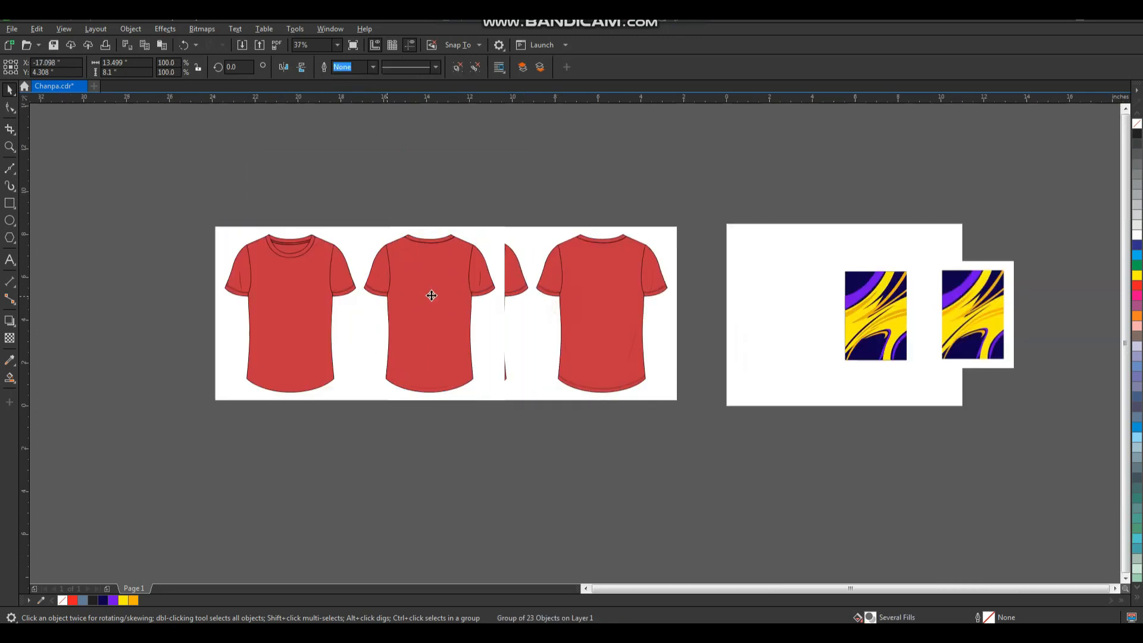
drag(577, 283, 582, 260)
key(Delete)
drag(394, 341, 499, 340)
Delete the back-view T-shirt and the white background from the traced artwork.
drag(633, 196, 469, 424)
click(505, 346)
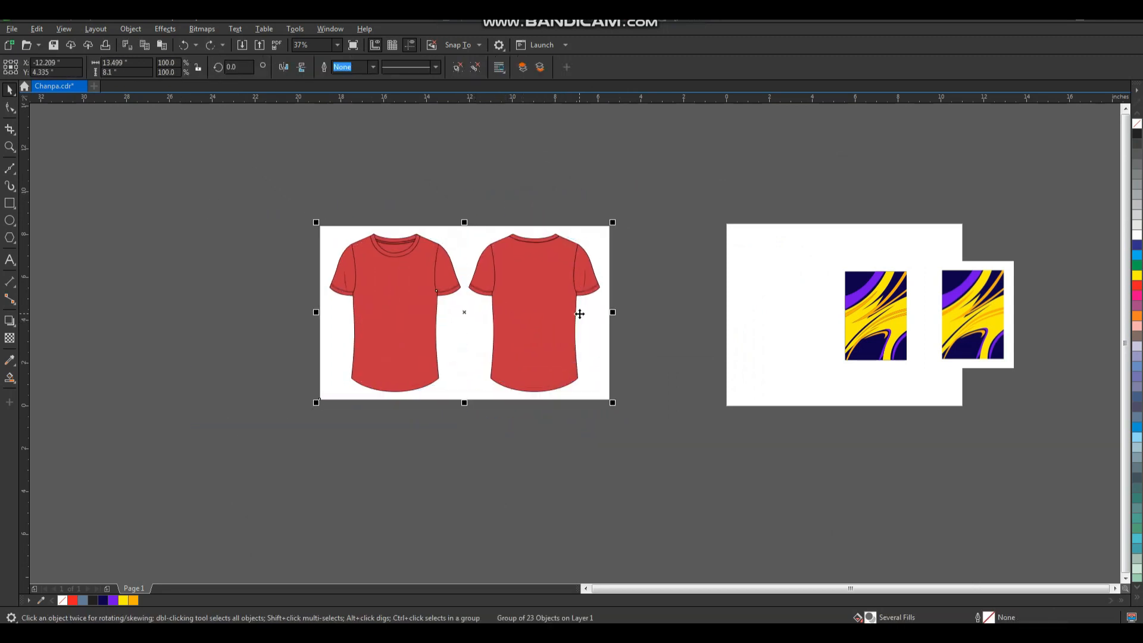
mouse_move(648, 179)
mouse_down()
mouse_move(492, 416)
mouse_move(466, 426)
mouse_up()
key(Delete)
click(546, 359)
key(Delete)
Move the front T-shirt onto the page beside the pattern and scale it down to about 4.47 in wide.
drag(535, 209, 324, 400)
drag(492, 341, 852, 342)
drag(697, 223, 835, 392)
drag(729, 140, 706, 199)
drag(590, 275, 646, 277)
Delete the red piece inside the T-shirt's neckline.
click(675, 210)
click(607, 223)
scroll(607, 220, up, 4)
key(ctrl+z)
key(Delete)
Examine the T-shirt's left sleeve and body to see which traced pieces are separate.
scroll(668, 282, down, 2)
click(751, 251)
scroll(750, 290, down, 1)
key(F2)
drag(794, 252, 584, 473)
key(space)
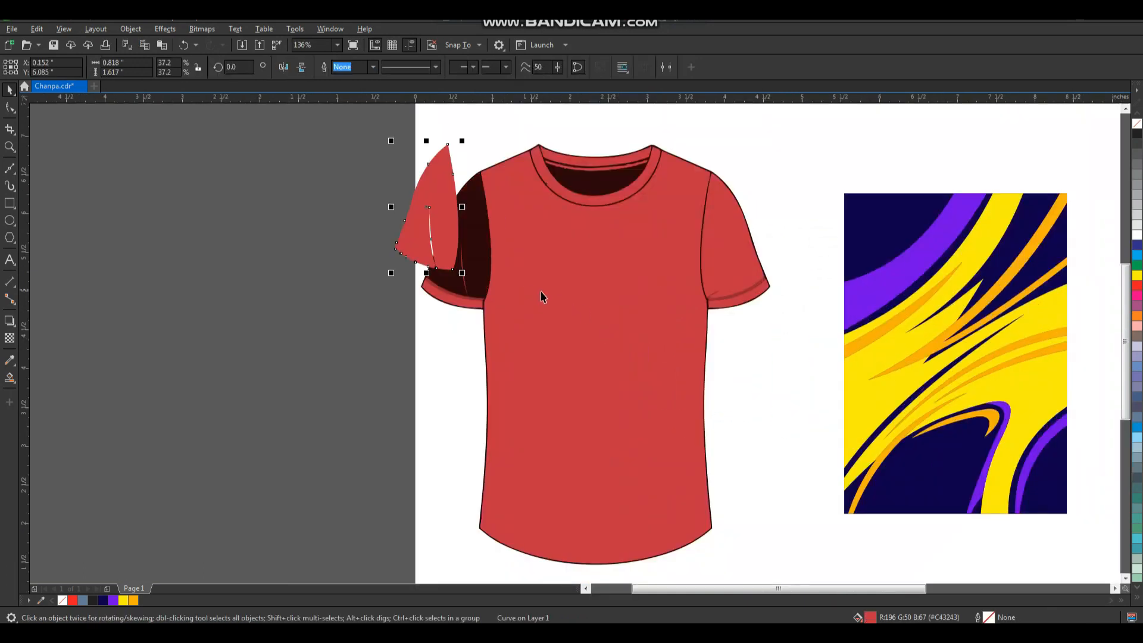
click(556, 225)
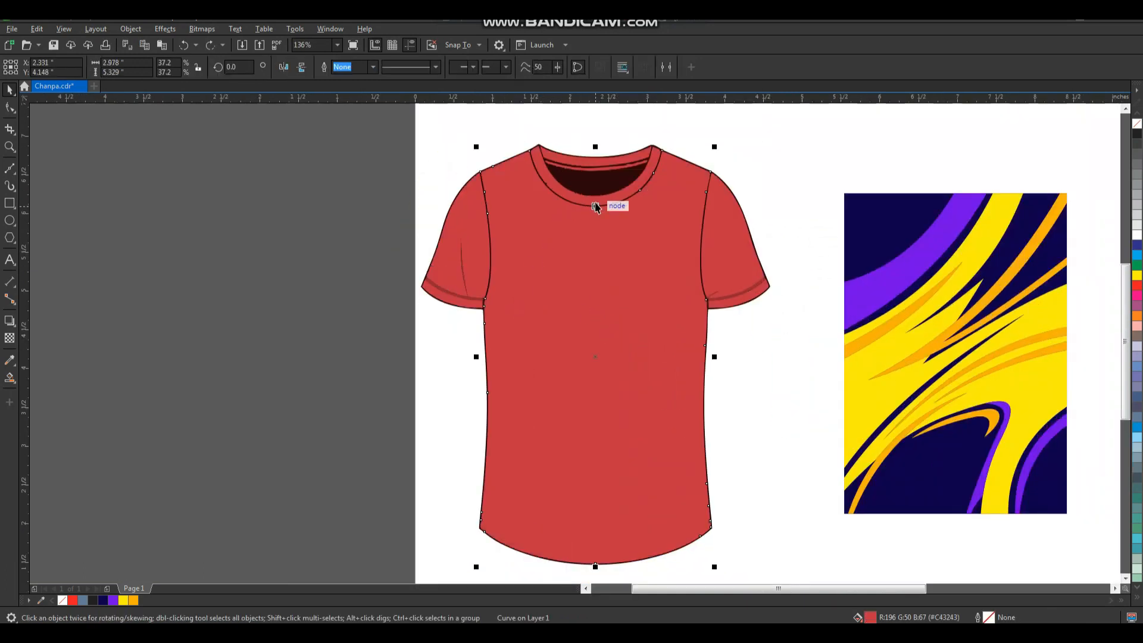
key(space)
Weld the three collar pieces of the T-shirt into one shape.
click(571, 142)
drag(623, 214, 597, 219)
key(ctrl+z)
shift+click(635, 196)
shift+click(656, 255)
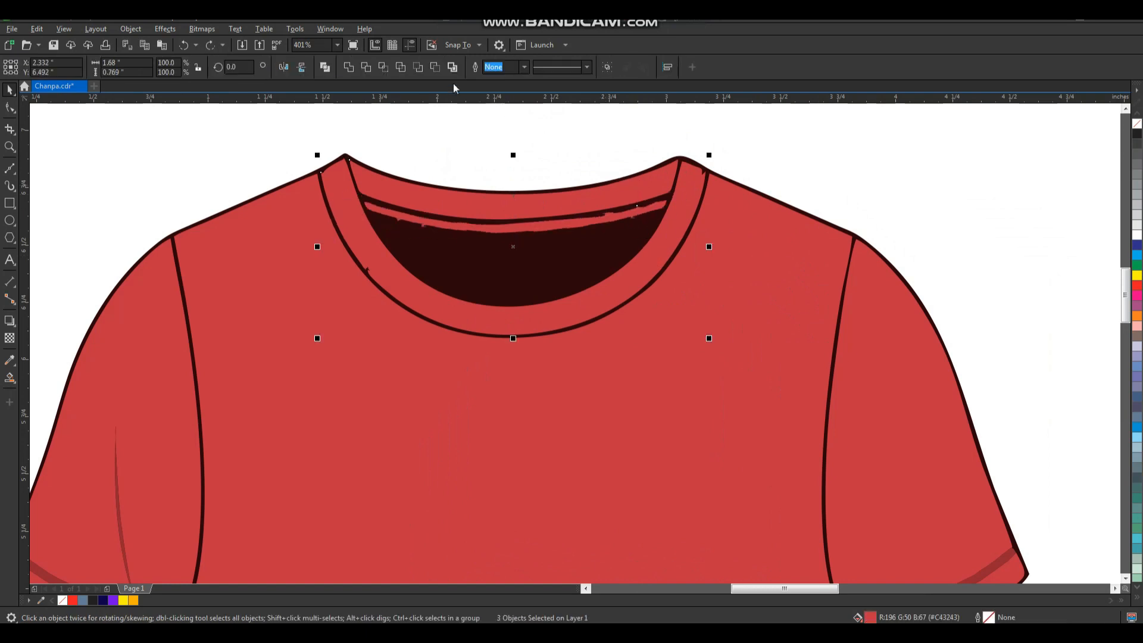
click(354, 65)
drag(666, 225, 611, 236)
key(ctrl+z)
Weld the collar and the T-shirt body into a single shape.
shift+click(697, 297)
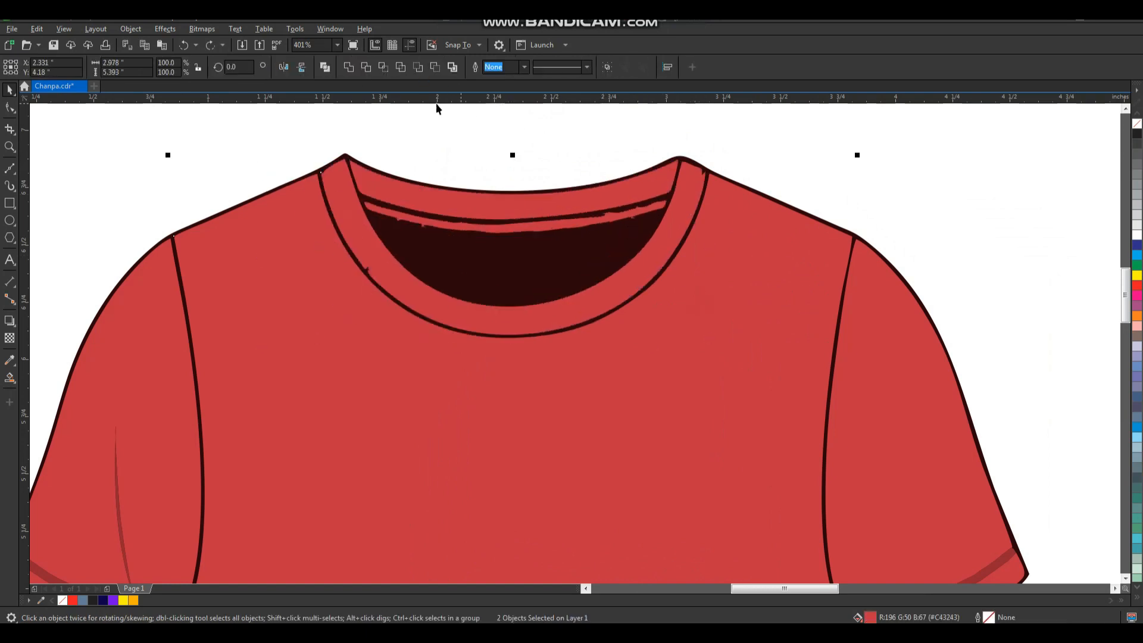
click(347, 68)
drag(659, 355, 592, 372)
key(ctrl+z)
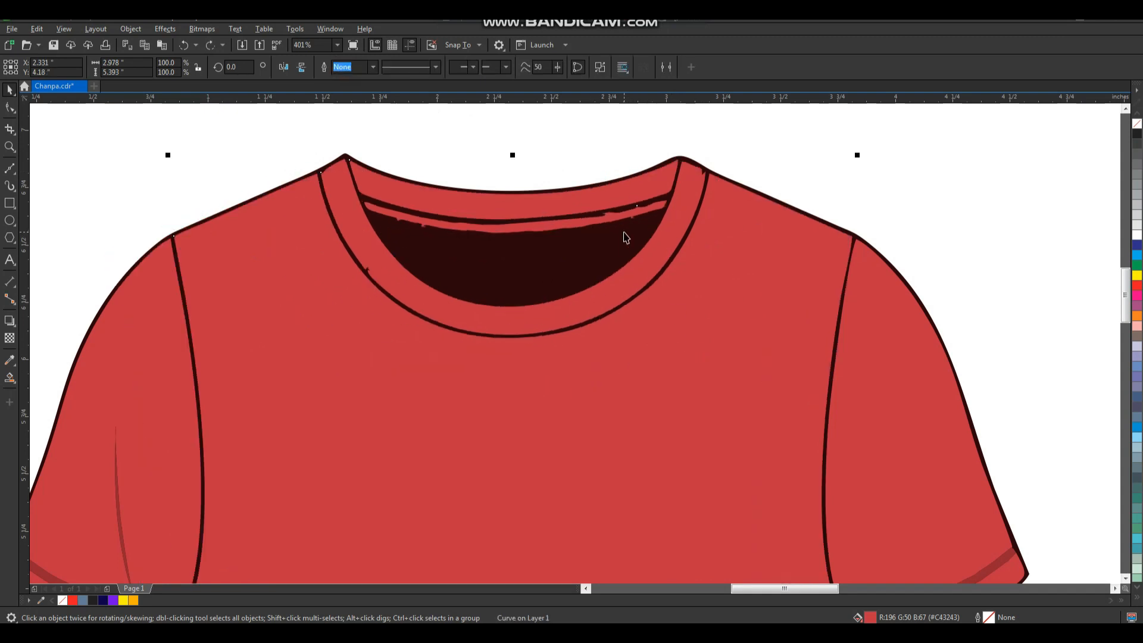
Examine the T-shirt's body and both sleeves with trial moves to see which pieces are still separate.
scroll(624, 233, down, 2)
key(F2)
drag(742, 190, 447, 536)
drag(665, 324, 631, 325)
key(ctrl+z)
drag(716, 249, 746, 257)
key(ctrl+z)
drag(450, 239, 433, 239)
key(ctrl+z)
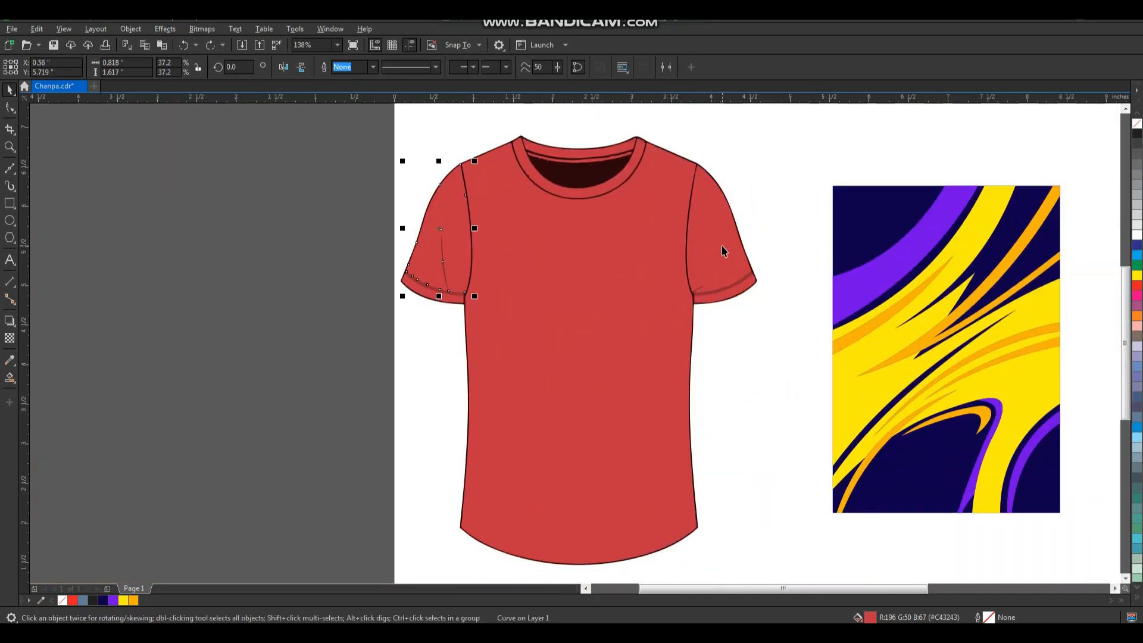
Weld both sleeves and their cuffs into one shape.
shift+click(723, 256)
shift+click(730, 296)
shift+click(420, 296)
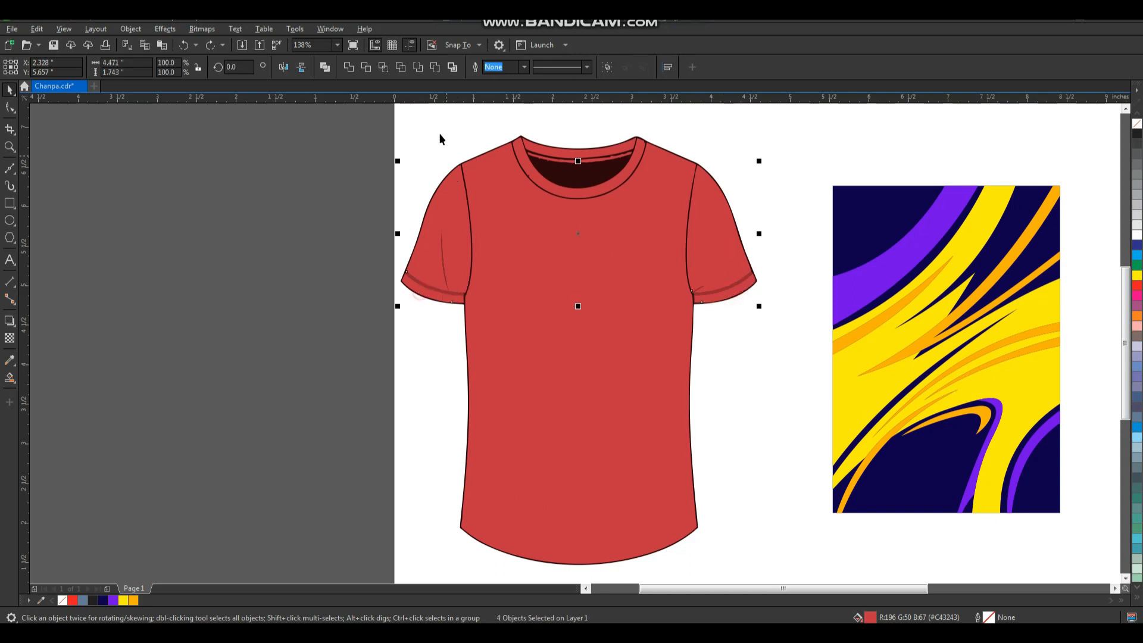
click(349, 67)
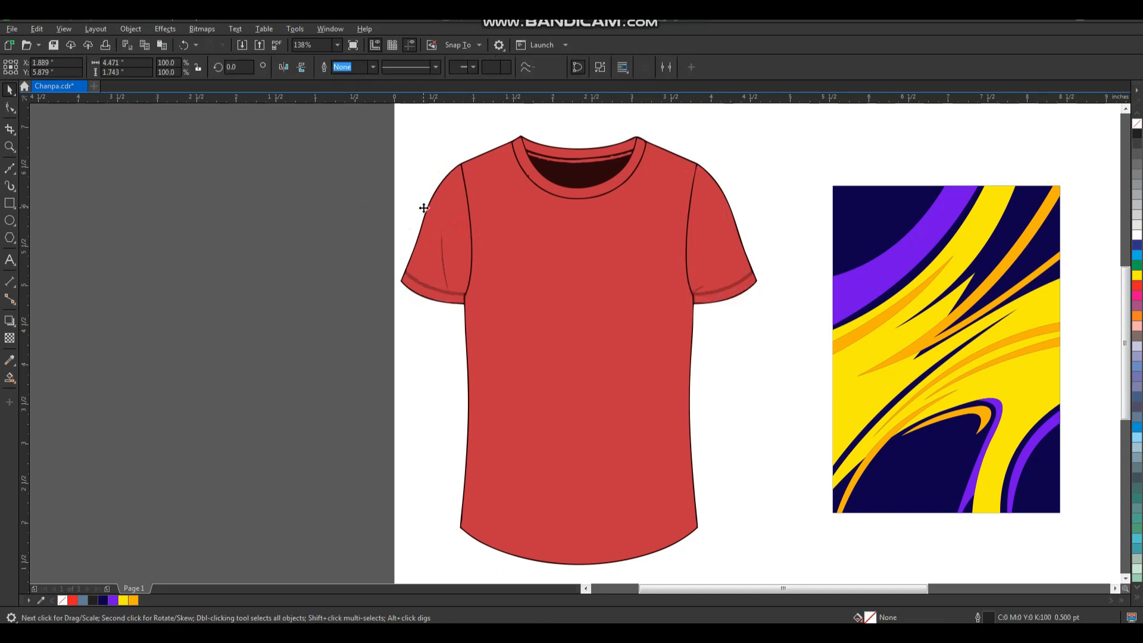
drag(442, 232, 408, 191)
key(ctrl+z)
drag(570, 268, 600, 327)
key(ctrl+z)
click(751, 365)
scroll(564, 309, down, 2)
key(F2)
drag(463, 176, 773, 494)
drag(525, 435, 339, 551)
drag(520, 402, 539, 409)
drag(678, 165, 675, 174)
click(705, 161)
drag(543, 332, 570, 339)
key(ctrl+z)
Enlarge the pattern group to about 3.50 × 5.03 in and centre it on the T-shirt body.
drag(847, 276, 856, 285)
key(ctrl+z)
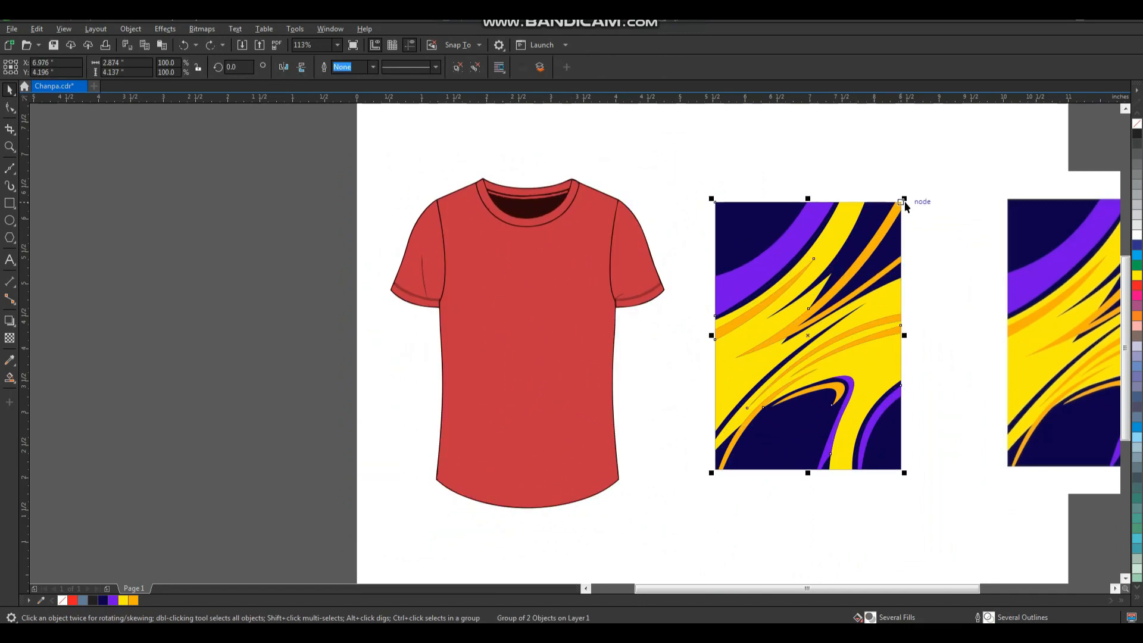
drag(904, 201, 925, 170)
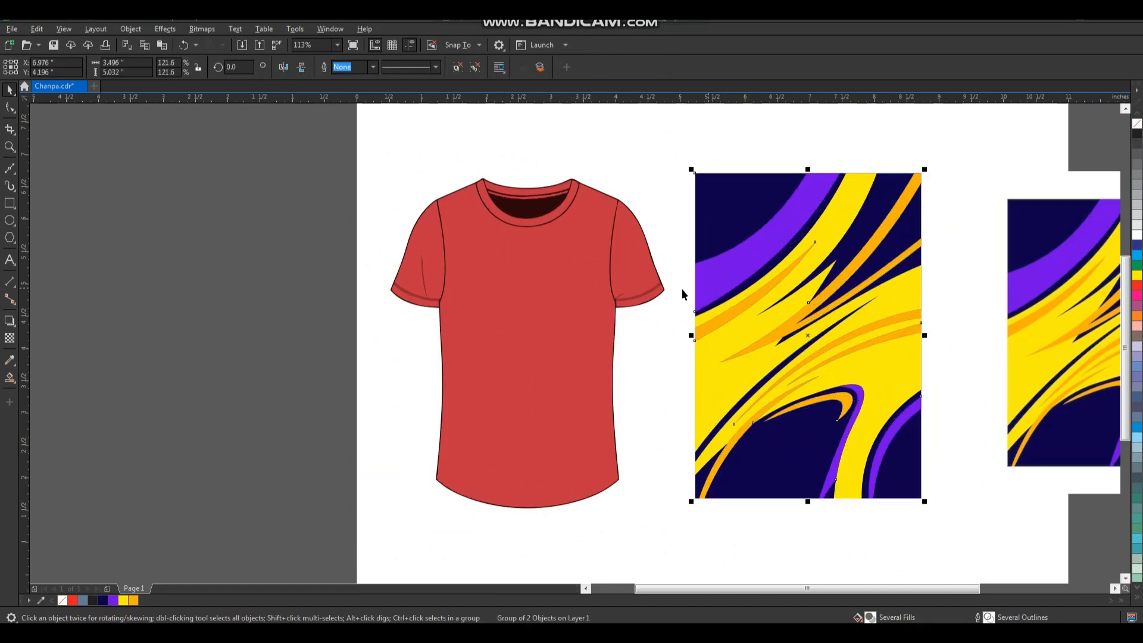
shift+click(562, 294)
key(c)
key(e)
Enlarge the pattern group to about 3.63 × 5.23 in and send it behind the T-shirt.
click(807, 291)
click(584, 282)
drag(646, 176, 650, 170)
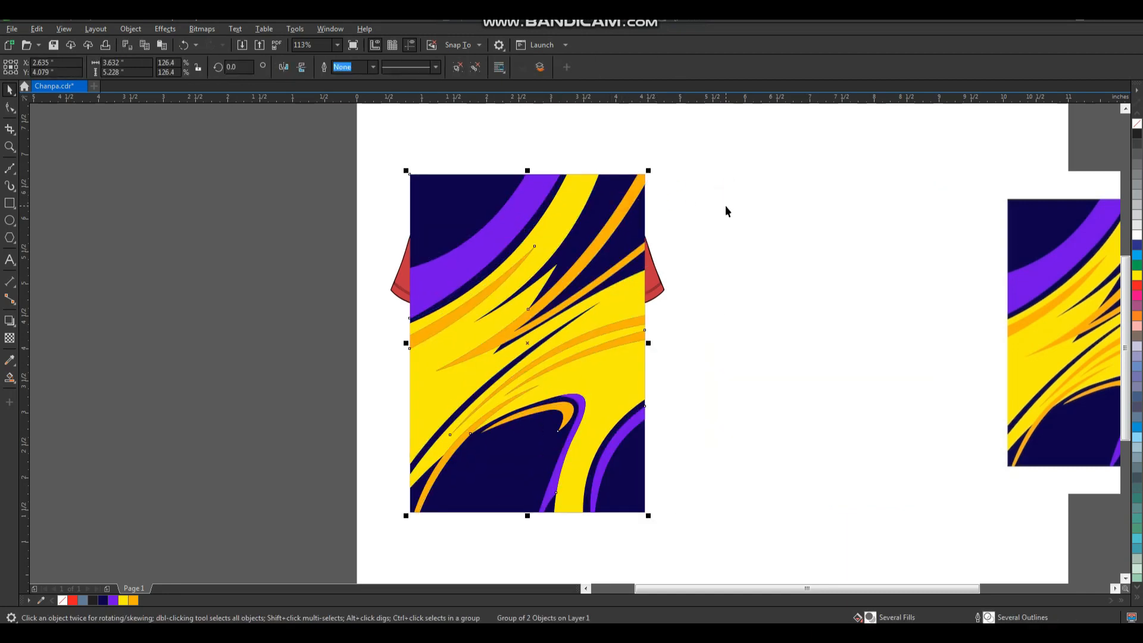
key(shift+Page_Down)
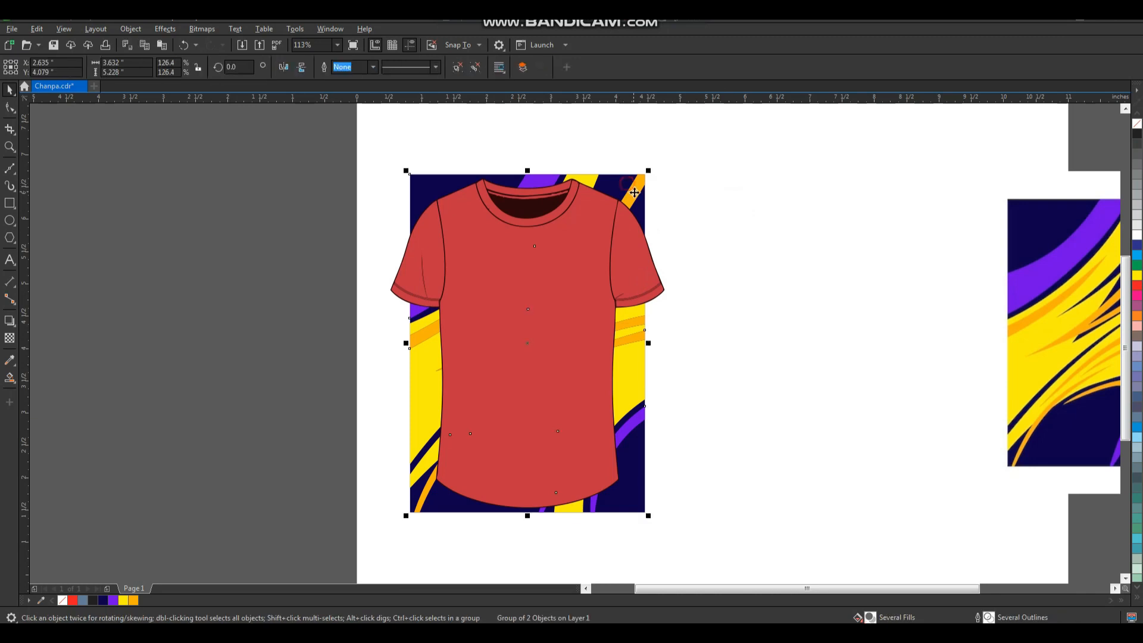
PowerClip the pattern group inside the welded T-shirt body.
right_click(631, 186)
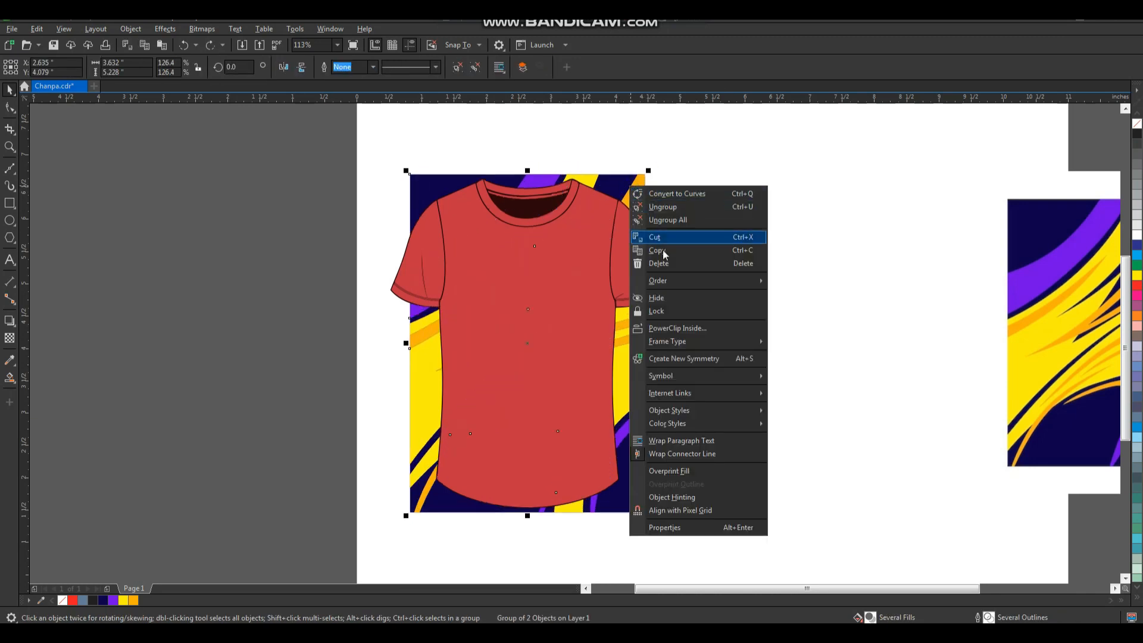
click(677, 328)
click(574, 289)
Fill both sleeves with the dark blue sampled from the pattern at the T-shirt's shoulder.
key(z)
drag(680, 159, 379, 381)
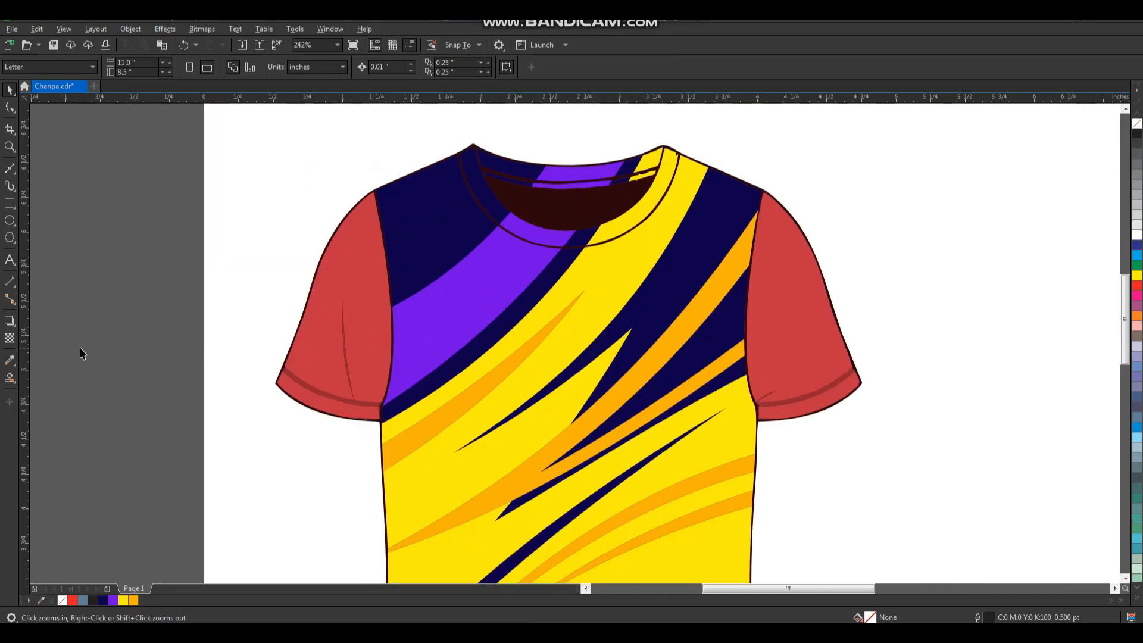
click(12, 360)
click(415, 207)
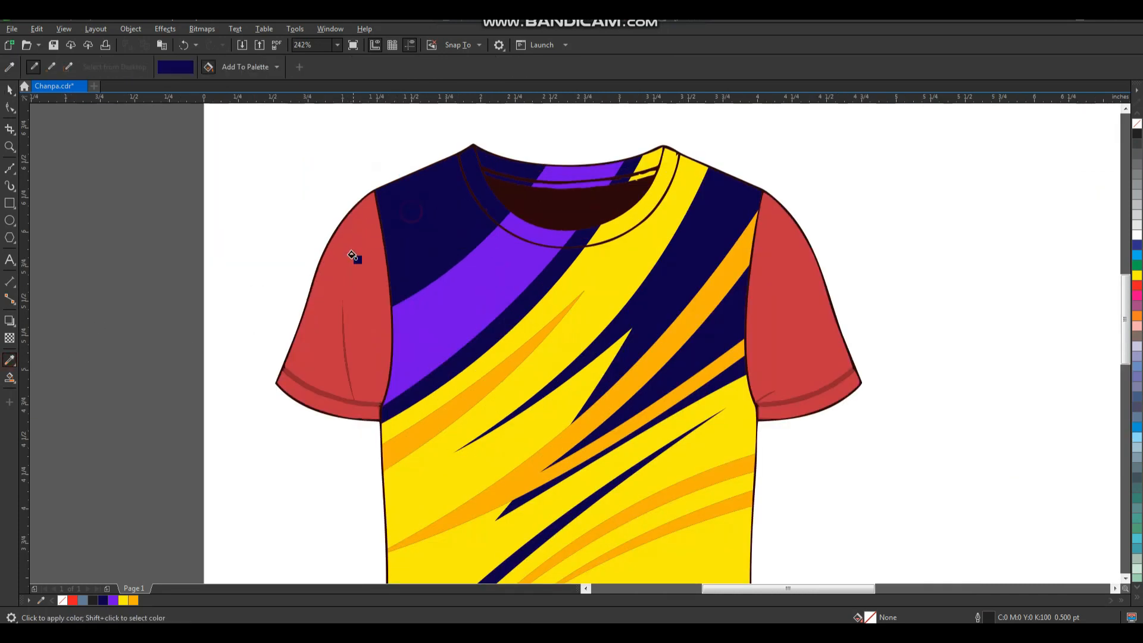
click(352, 256)
Move the reference bitmap onto the page beside the patterned T-shirt.
key(space)
scroll(611, 252, down, 2)
key(F2)
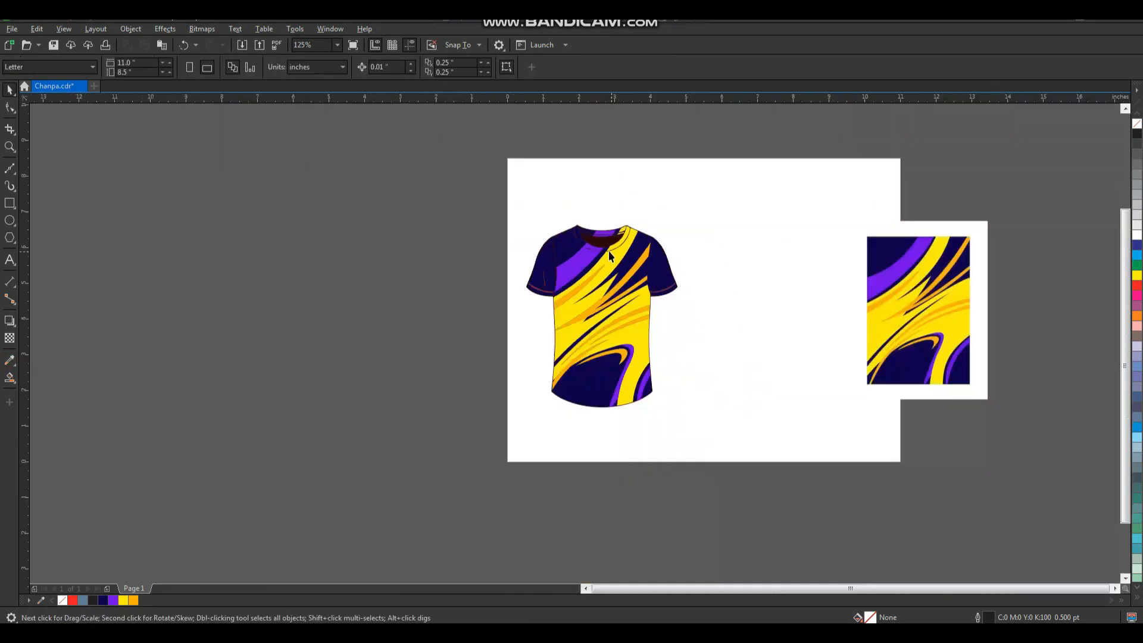
drag(492, 144, 981, 491)
drag(893, 366, 637, 365)
key(F2)
drag(717, 188, 309, 444)
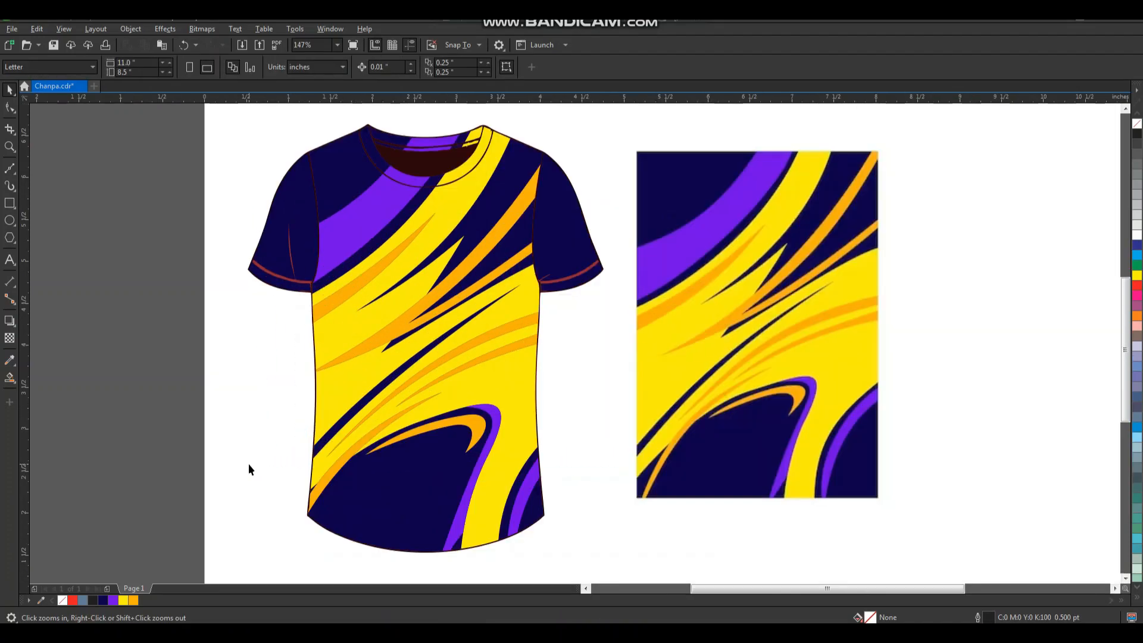
right_click(262, 357)
drag(275, 218, 587, 451)
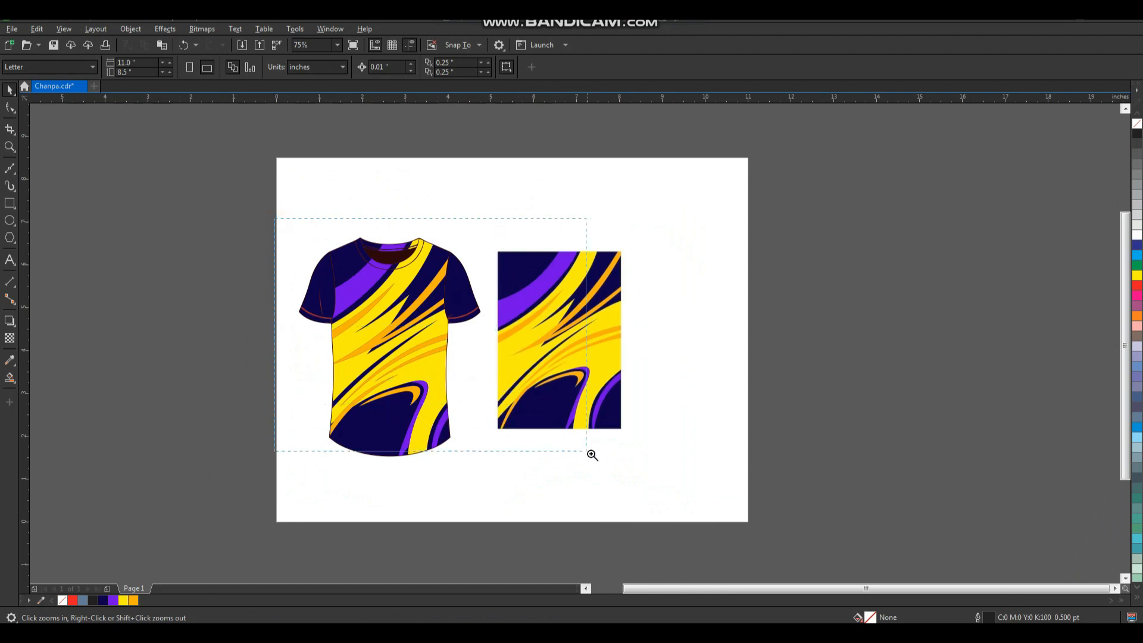
drag(644, 473, 653, 479)
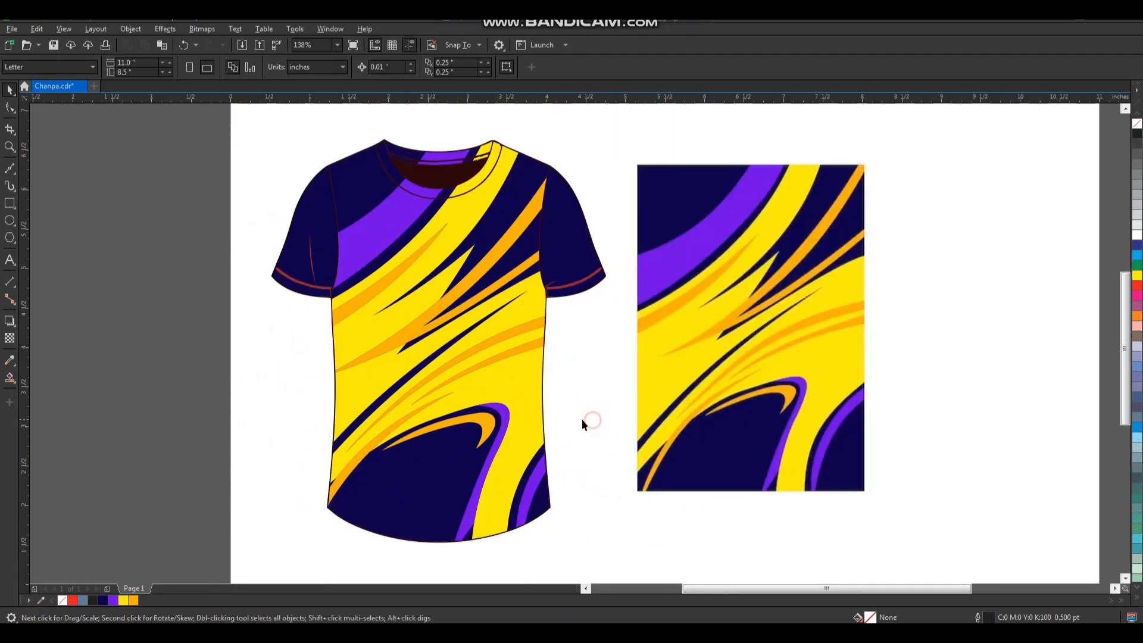